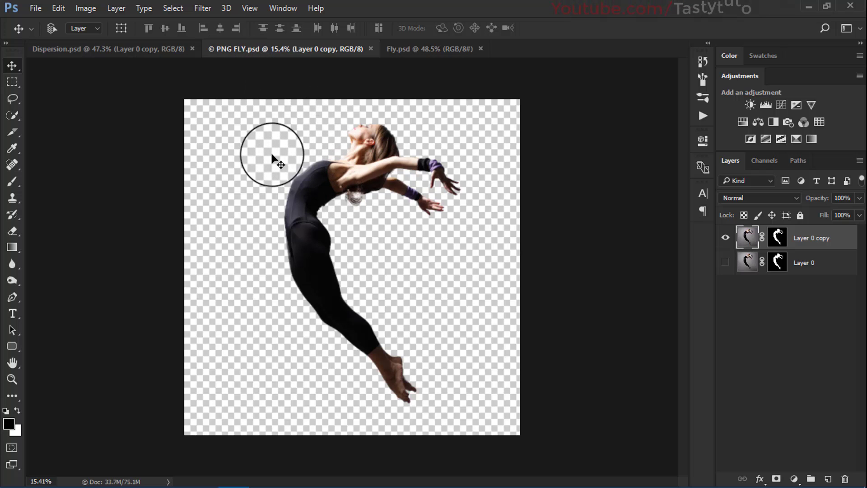
# Look over the PNG FLY.psd cut-out and the finished dispersion effects in Dispersion.psd and Fly.psd.
pyautogui.scroll(1, 272, 157)
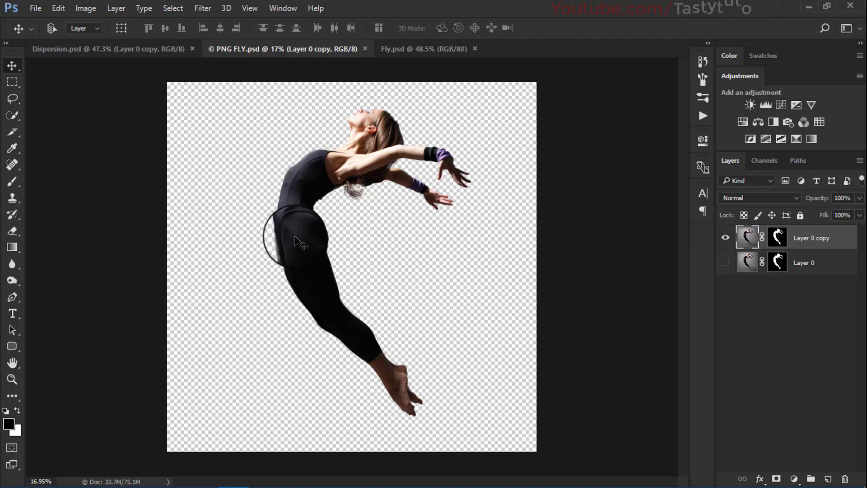
pyautogui.moveTo(137, 63); pyautogui.dragTo(378, 216)
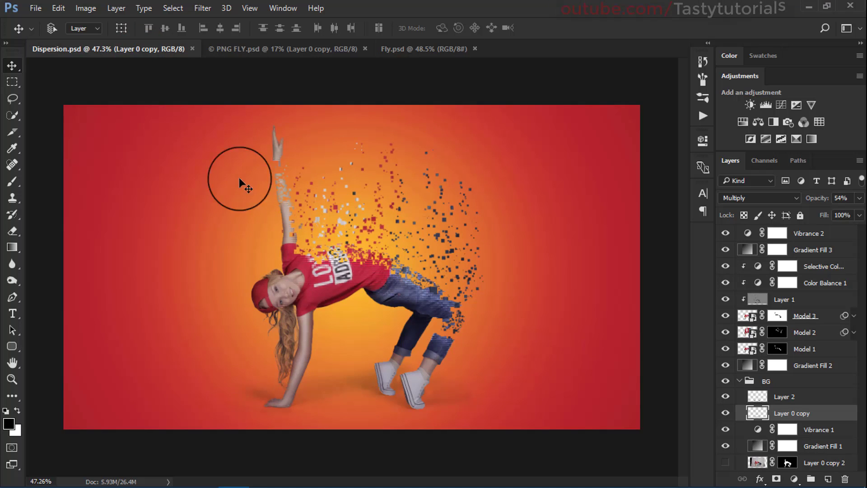
pyautogui.click(405, 53)
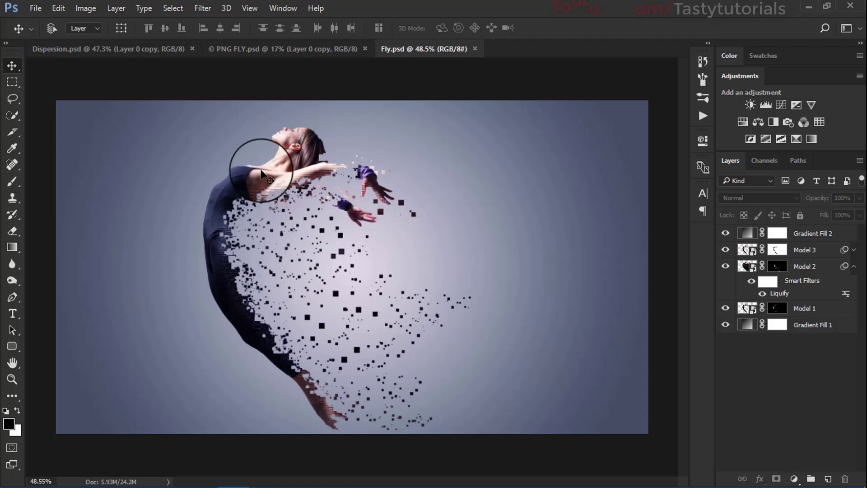
# Return to the Dispersion.psd document and collapse its BG layer group.
pyautogui.click(129, 49)
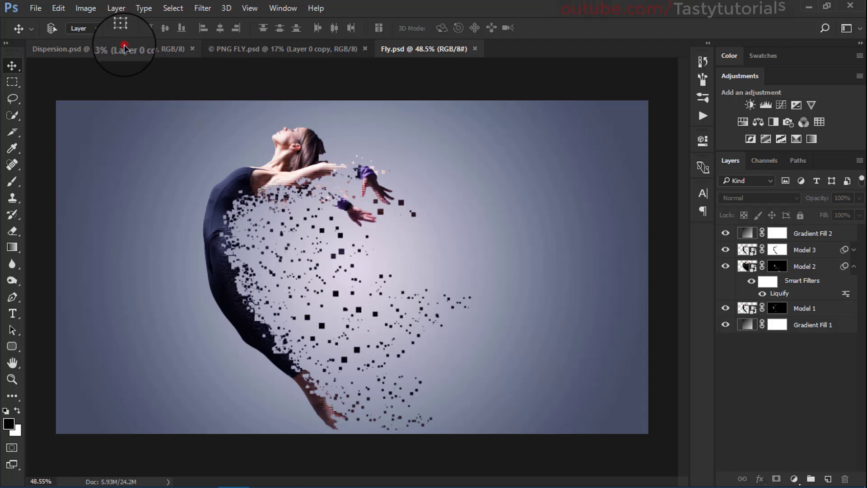
pyautogui.scroll(2, 268, 322)
pyautogui.scroll(-3, 333, 313)
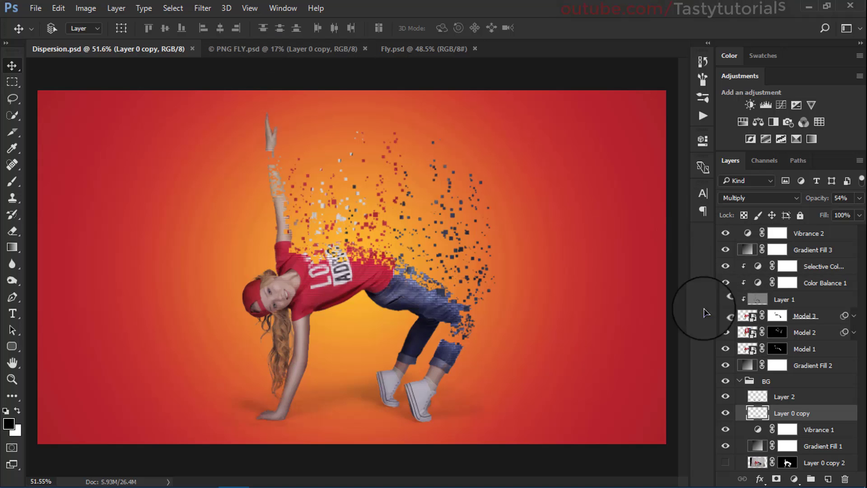
pyautogui.click(739, 381)
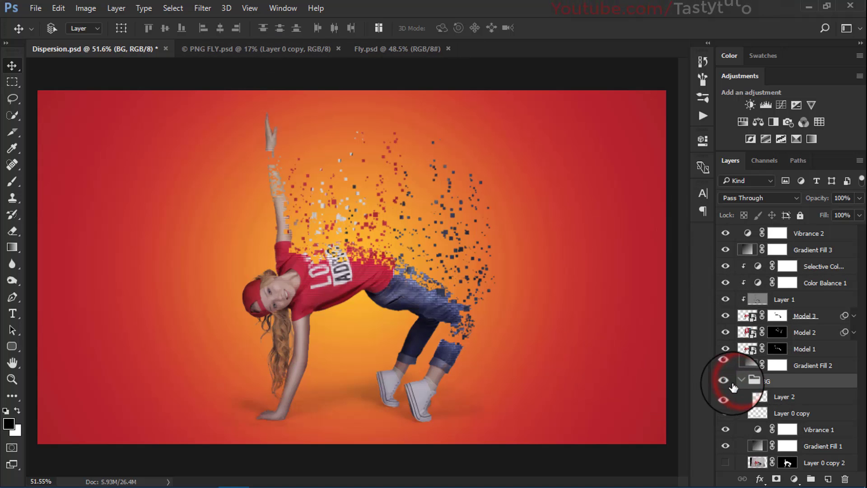
pyautogui.click(739, 381)
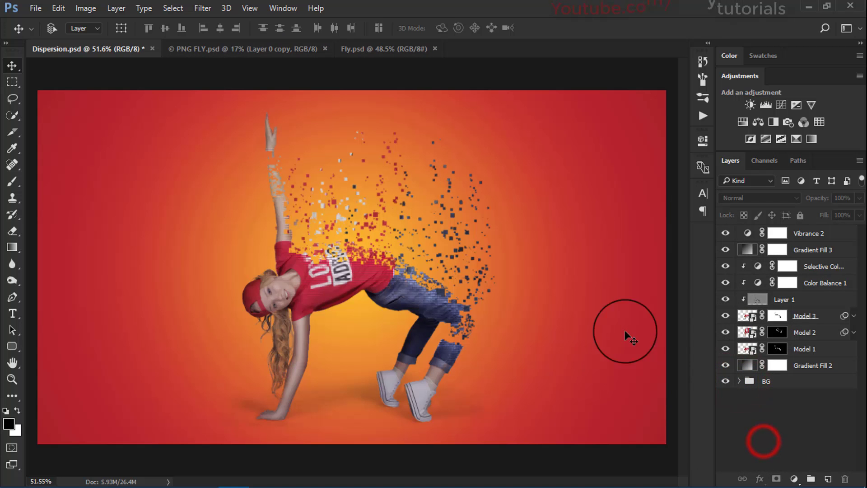
# In PNG FLY.psd, delete the layer mask of Layer 0 without applying it.
pyautogui.click(235, 48)
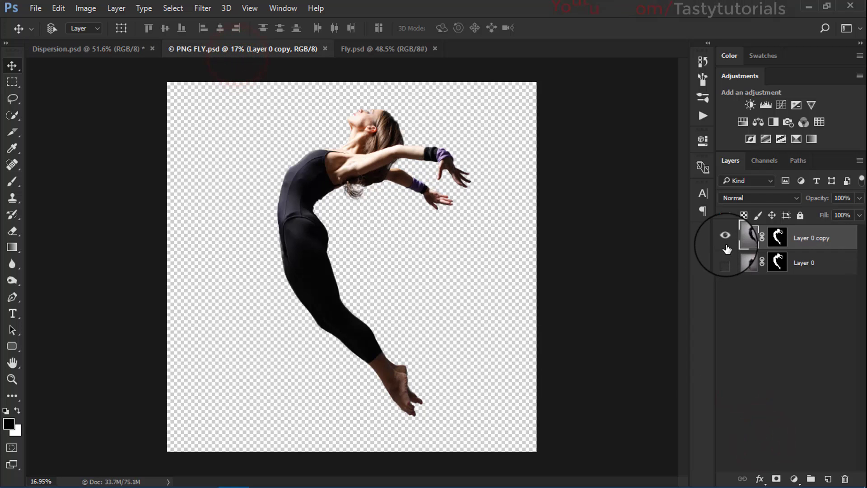
pyautogui.moveTo(774, 265); pyautogui.dragTo(850, 479)
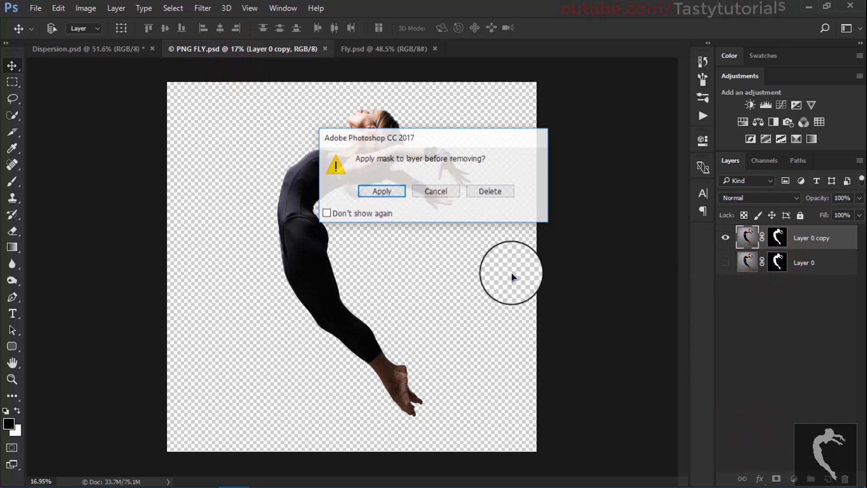
pyautogui.click(490, 194)
# Compare the original photo on Layer 0 with the masked dancer on Layer 0 copy, examining the cut-out's edges and mask.
pyautogui.click(725, 237)
pyautogui.click(727, 261)
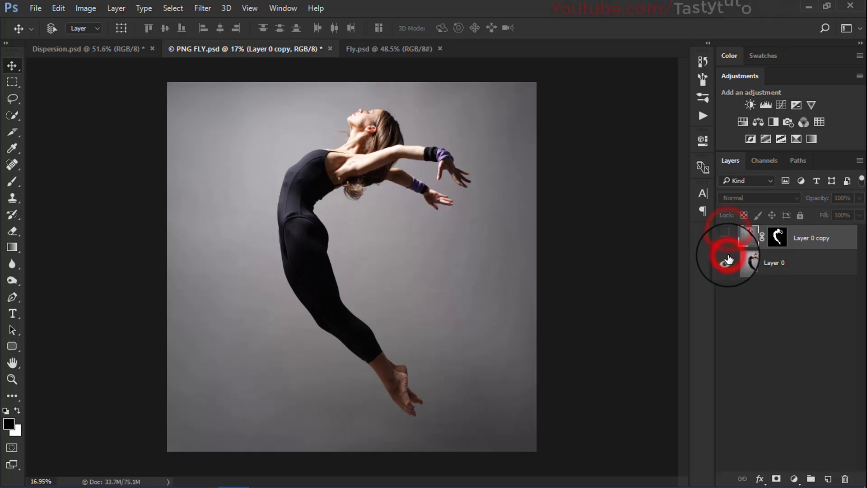
pyautogui.scroll(1, 426, 229)
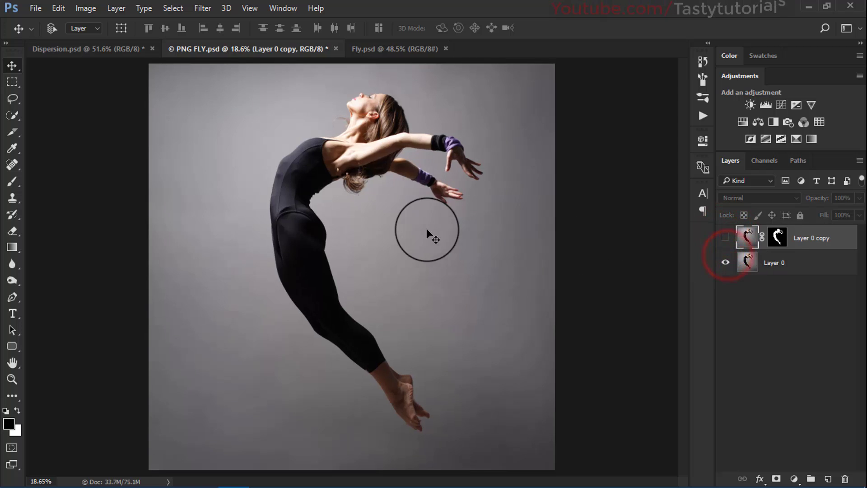
pyautogui.click(725, 264)
pyautogui.click(725, 237)
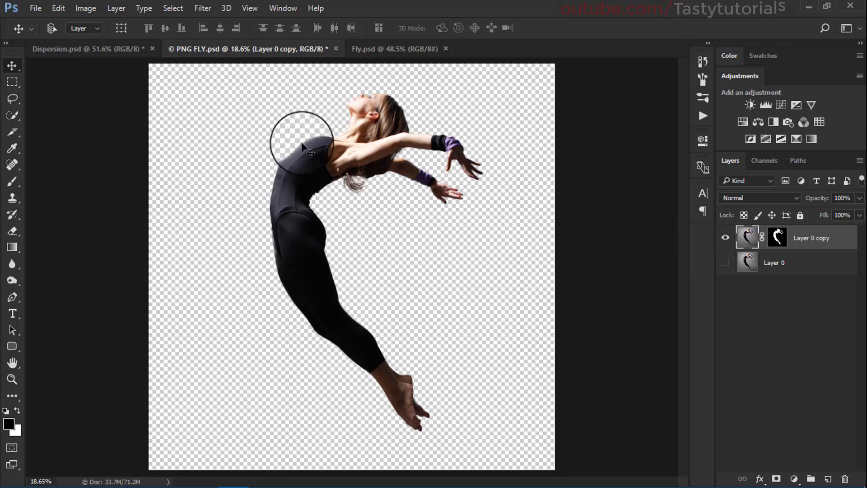
pyautogui.scroll(3, 301, 144)
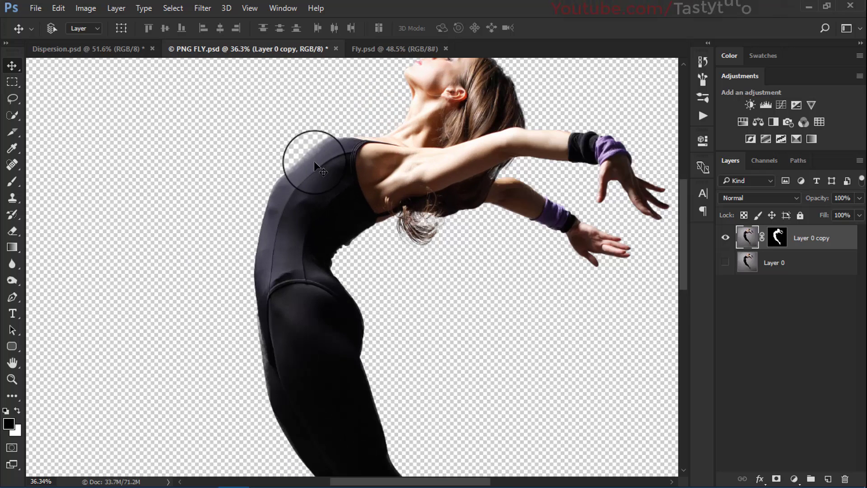
pyautogui.scroll(-3, 313, 161)
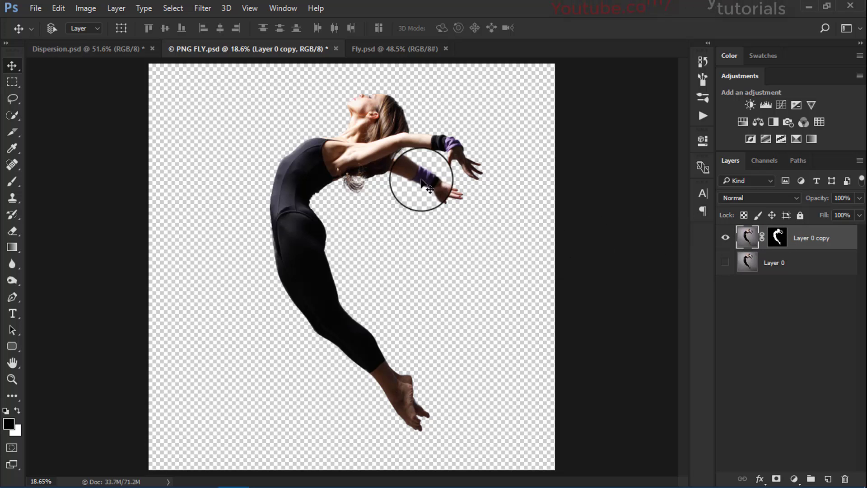
pyautogui.click(774, 236)
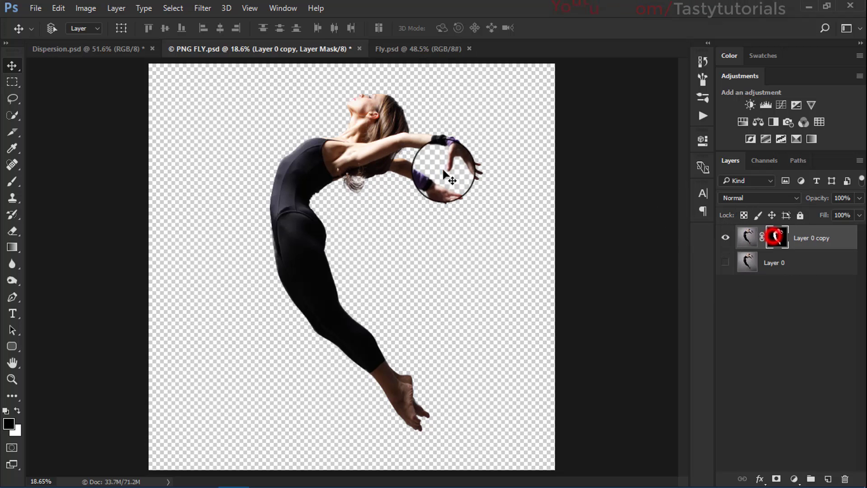
pyautogui.click(752, 233)
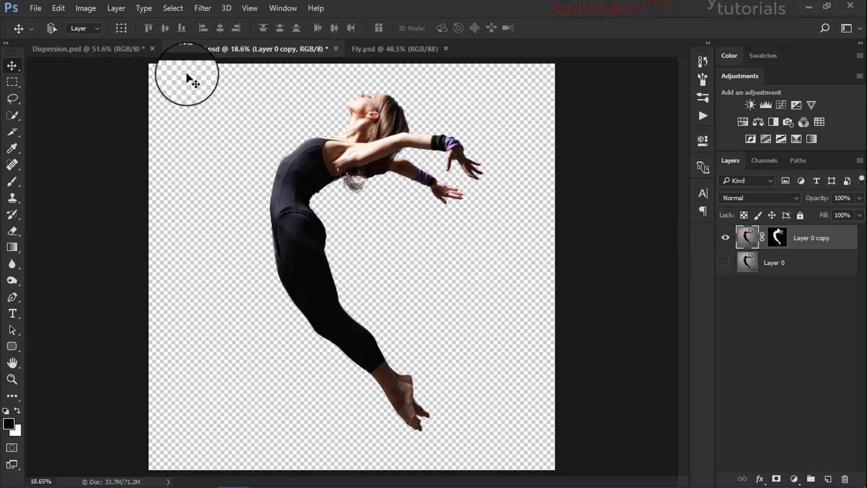
# Close the Fly.psd example document, leaving PNG FLY.psd in front.
pyautogui.click(376, 54)
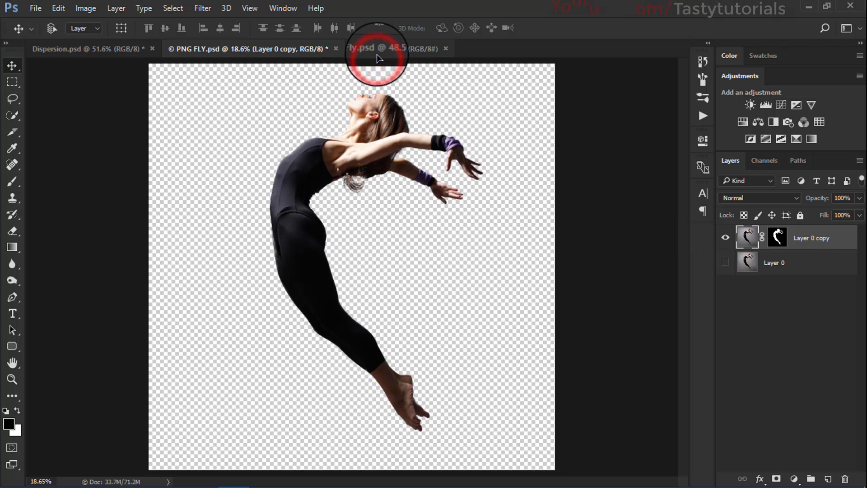
pyautogui.click(377, 54)
pyautogui.click(444, 49)
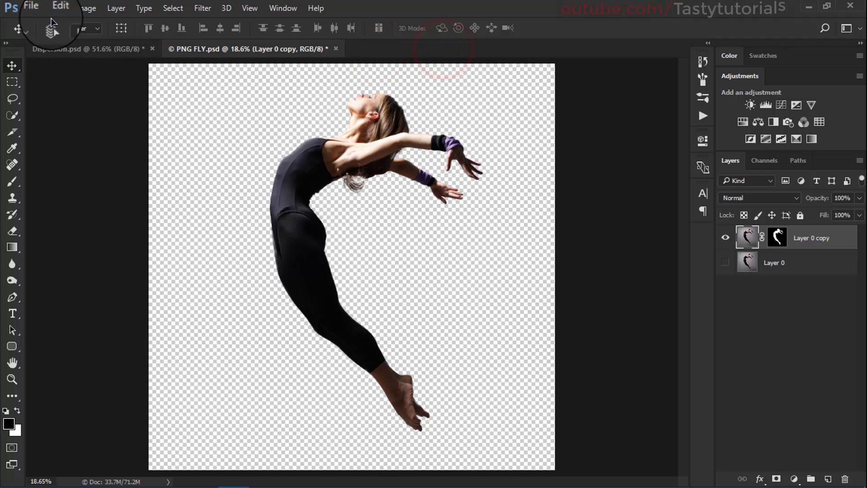
# Set up a new document from the recent 1920 x 1080 px preset with a resolution of 300 pixels/inch.
pyautogui.click(35, 8)
pyautogui.click(47, 23)
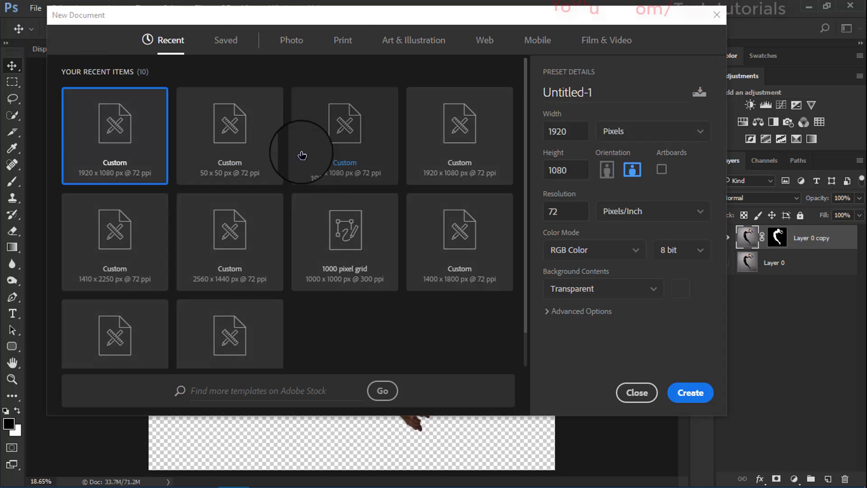
pyautogui.click(121, 131)
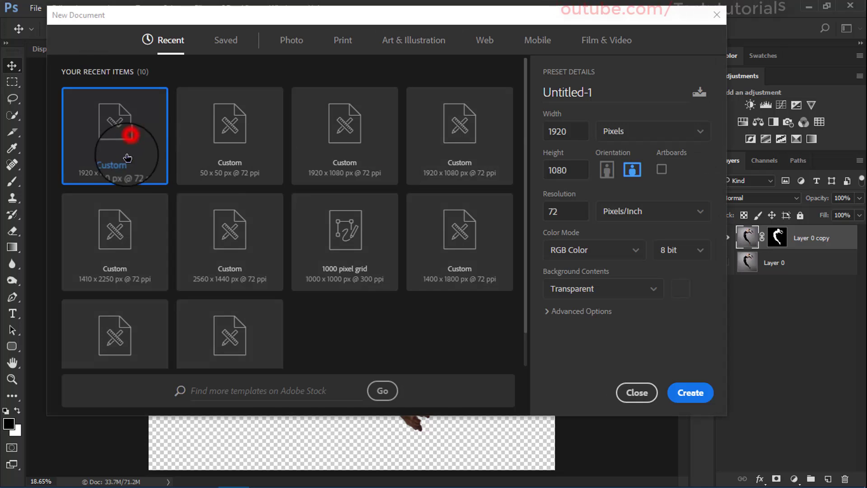
pyautogui.doubleClick(562, 212)
pyautogui.press('pagedown')
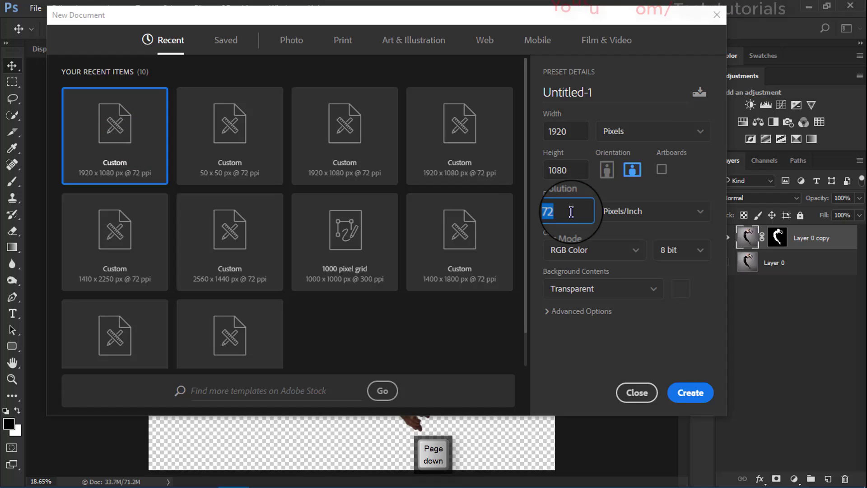
pyautogui.write('3300')
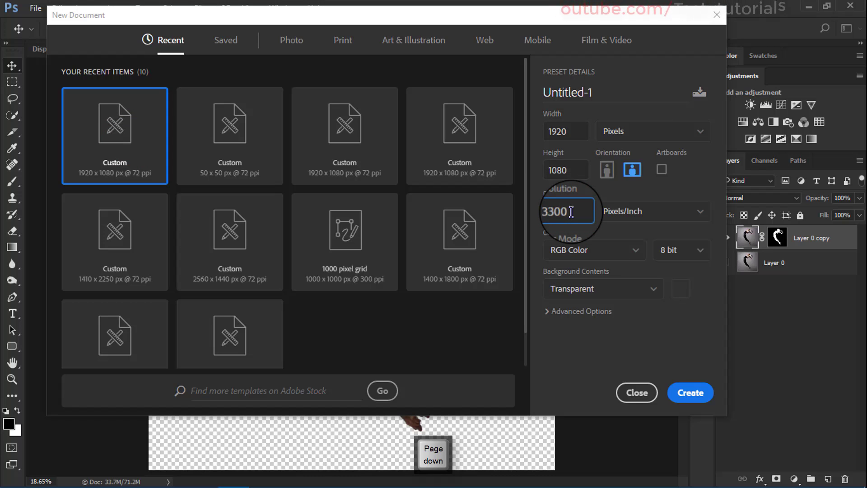
pyautogui.press('BackSpace')
pyautogui.press('BackSpace')
pyautogui.press('BackSpace')
pyautogui.write('00')
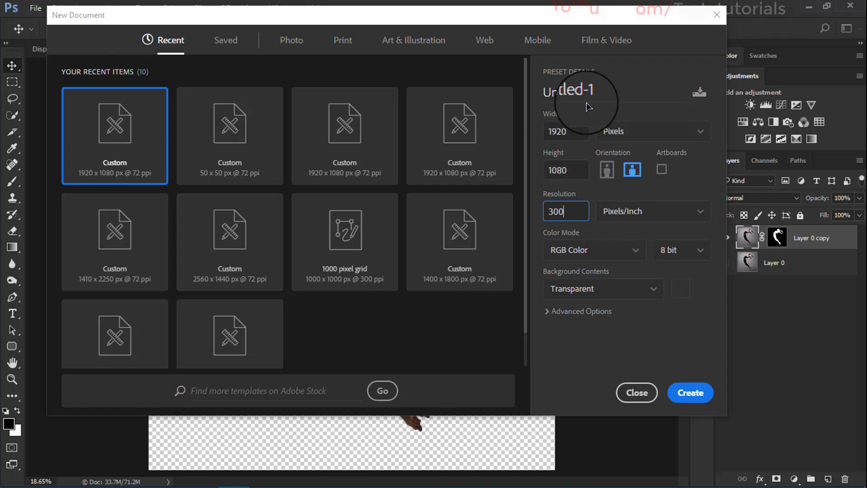
# Name the new document Dispersion and create it.
pyautogui.moveTo(589, 93); pyautogui.dragTo(529, 90)
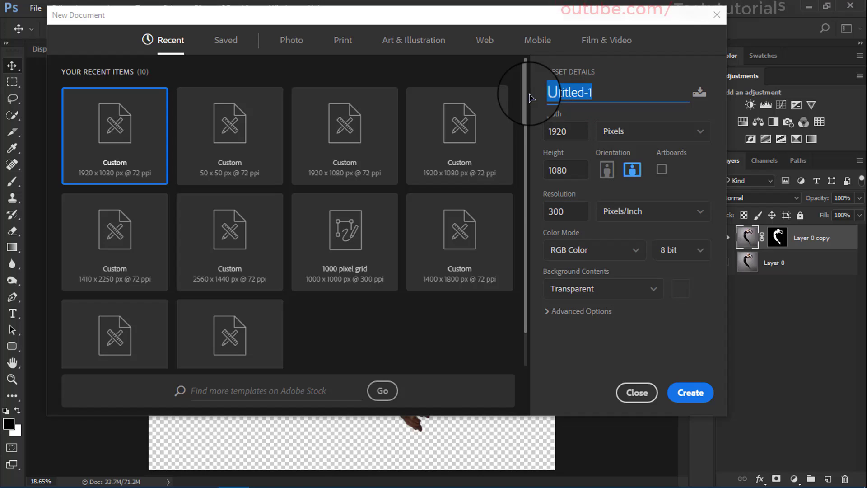
pyautogui.write('D')
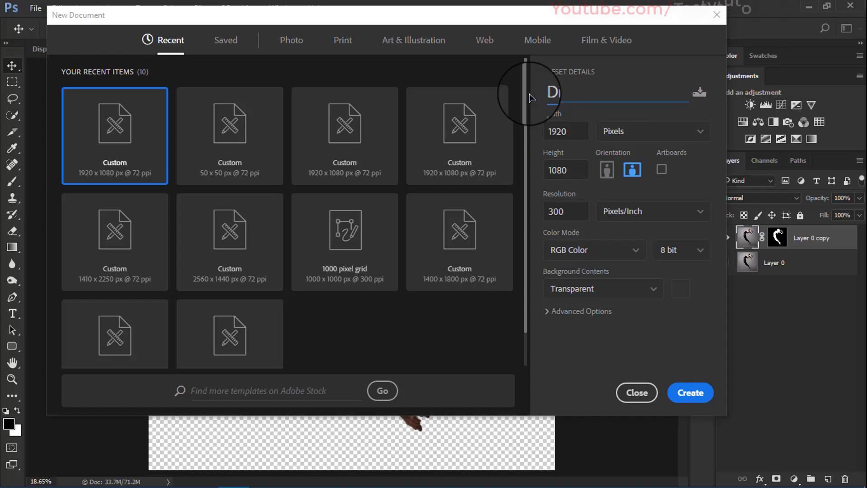
pyautogui.write('persion')
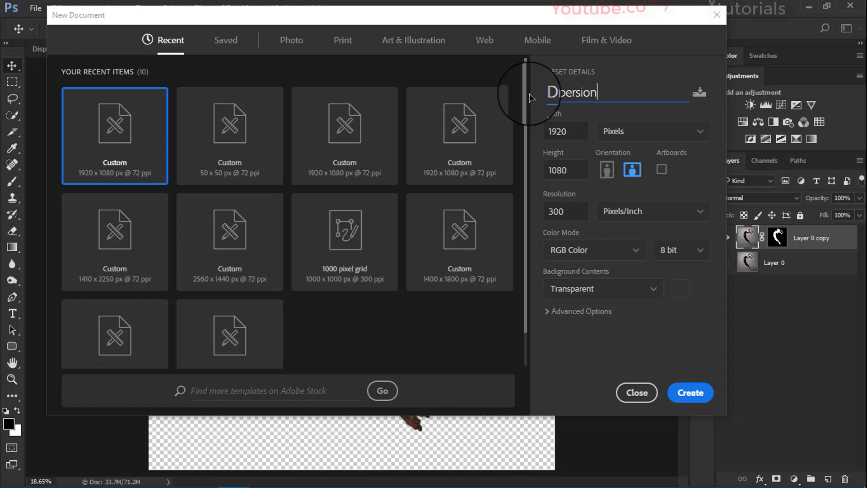
pyautogui.write('is')
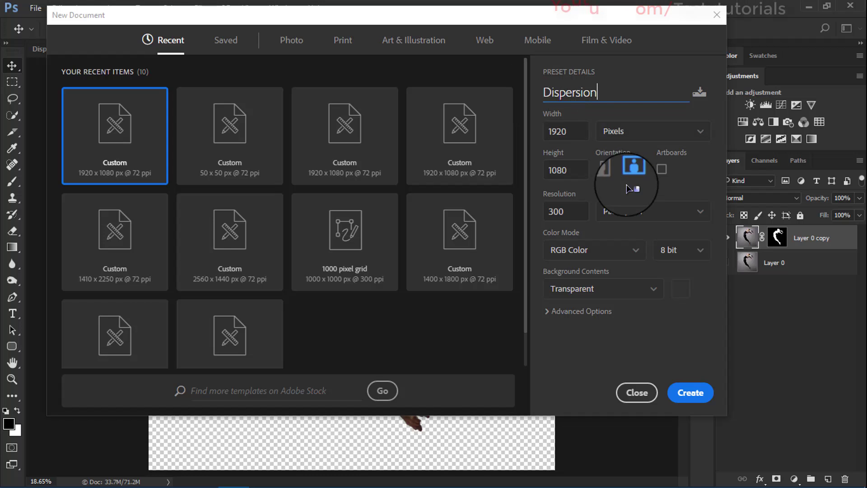
pyautogui.click(683, 394)
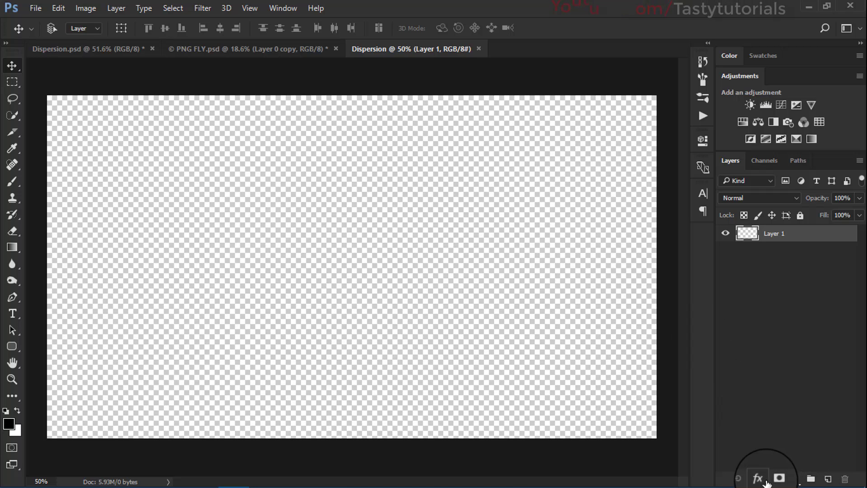
# Add a Gradient fill layer and edit its gradient to use the Black, White preset.
pyautogui.click(793, 479)
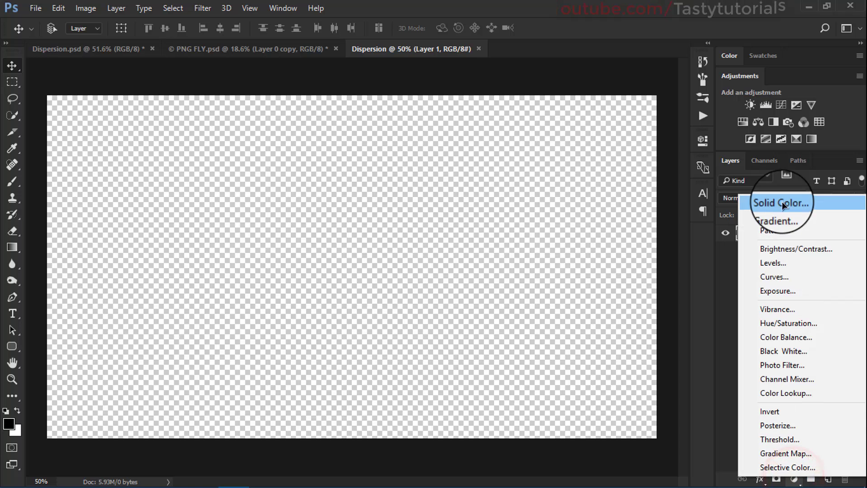
pyautogui.click(782, 215)
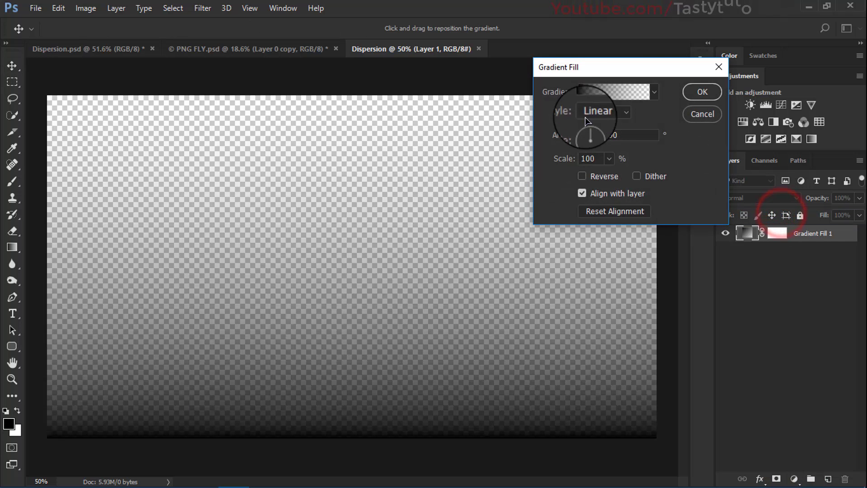
pyautogui.click(617, 94)
pyautogui.moveTo(590, 28); pyautogui.dragTo(546, 32)
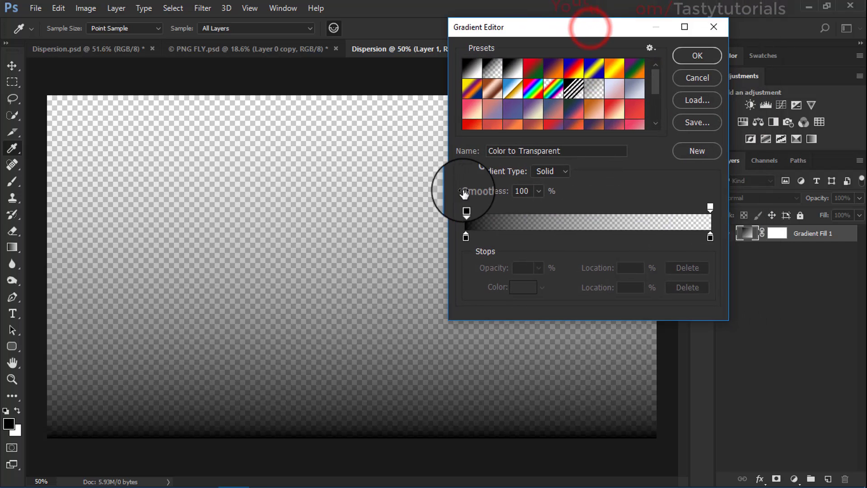
pyautogui.click(512, 68)
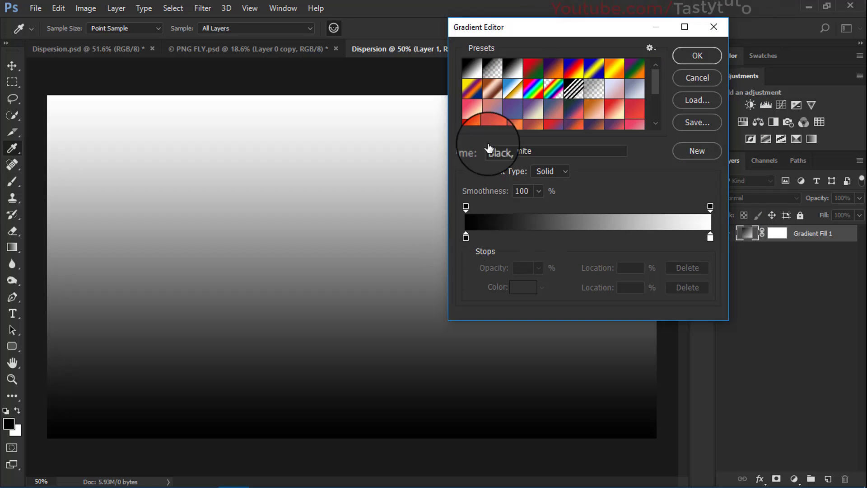
# Change the gradient's black color stop to dark gray 616161.
pyautogui.doubleClick(466, 238)
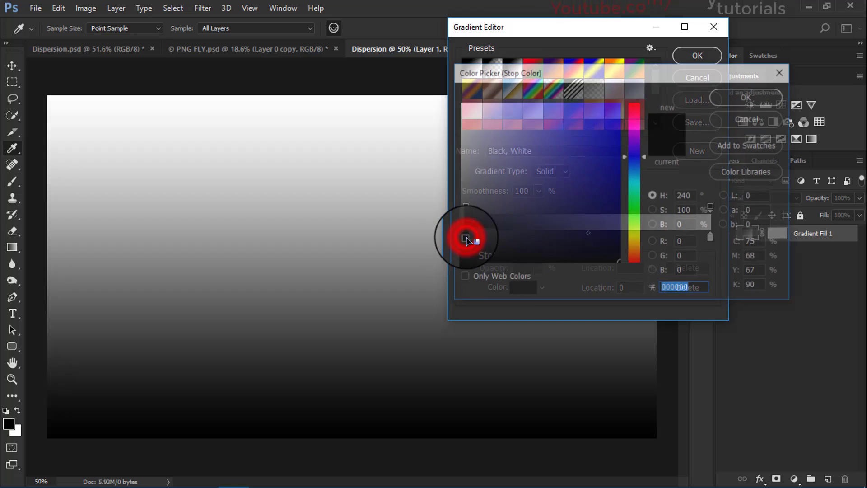
pyautogui.moveTo(472, 202)
pyautogui.mouseDown()
pyautogui.moveTo(451, 203)
pyautogui.moveTo(452, 211)
pyautogui.moveTo(462, 213)
pyautogui.moveTo(460, 201)
pyautogui.mouseUp()
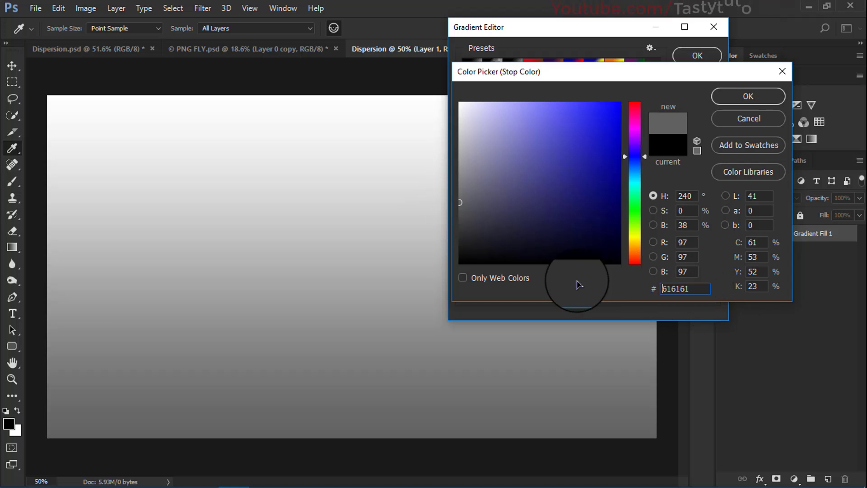
pyautogui.click(763, 95)
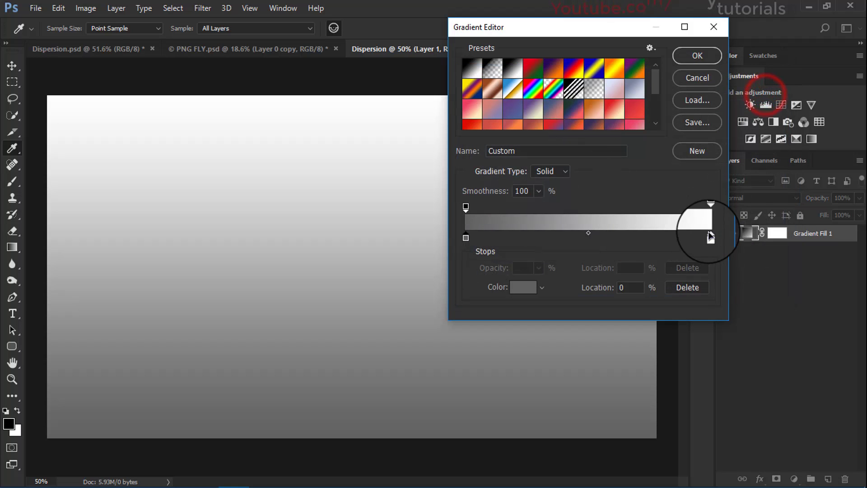
# Change the gradient's white color stop to light gray d8d8d8 and accept the edited gradient.
pyautogui.doubleClick(710, 237)
pyautogui.click(460, 119)
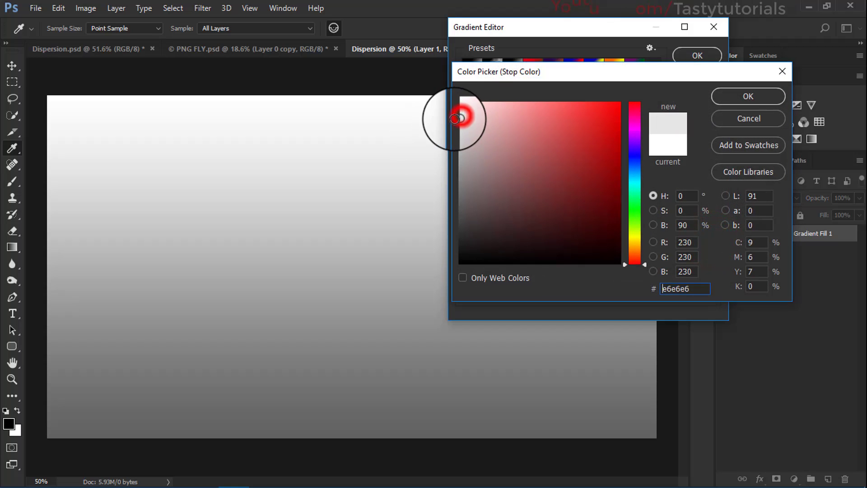
pyautogui.click(459, 122)
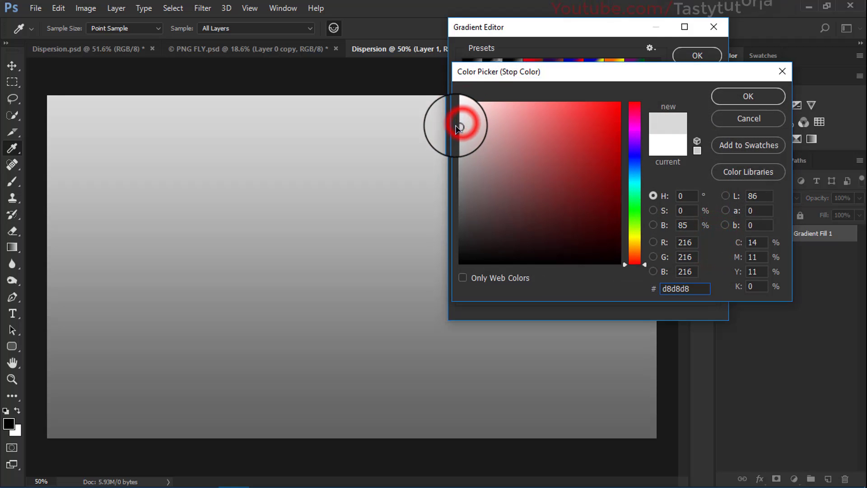
pyautogui.click(755, 94)
pyautogui.click(681, 56)
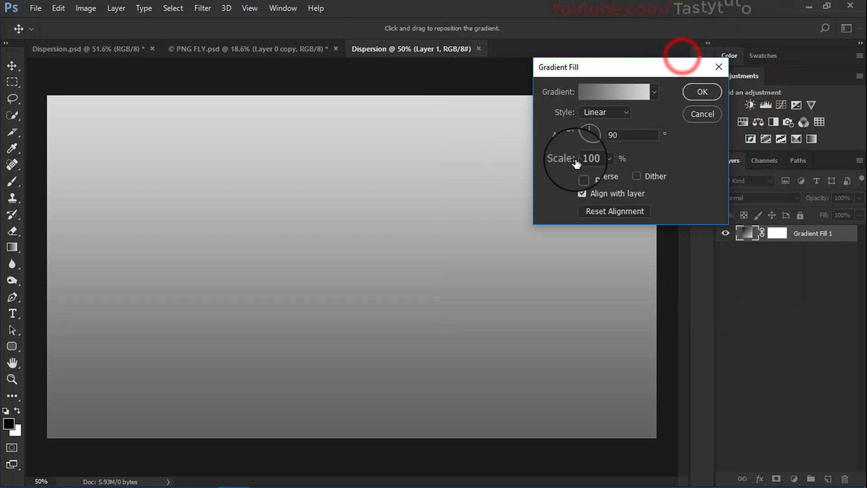
# Reverse the gradient fill, make it Radial with a 0° angle, and rename its layer BG.
pyautogui.click(582, 177)
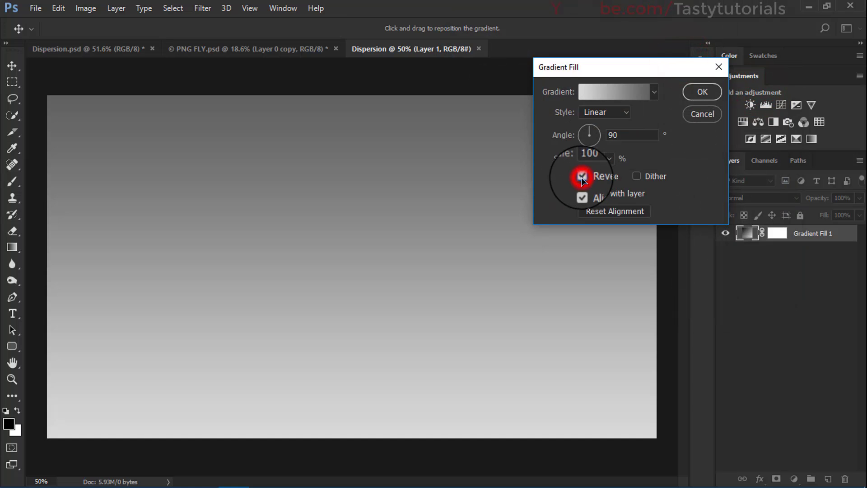
pyautogui.click(599, 113)
pyautogui.click(591, 134)
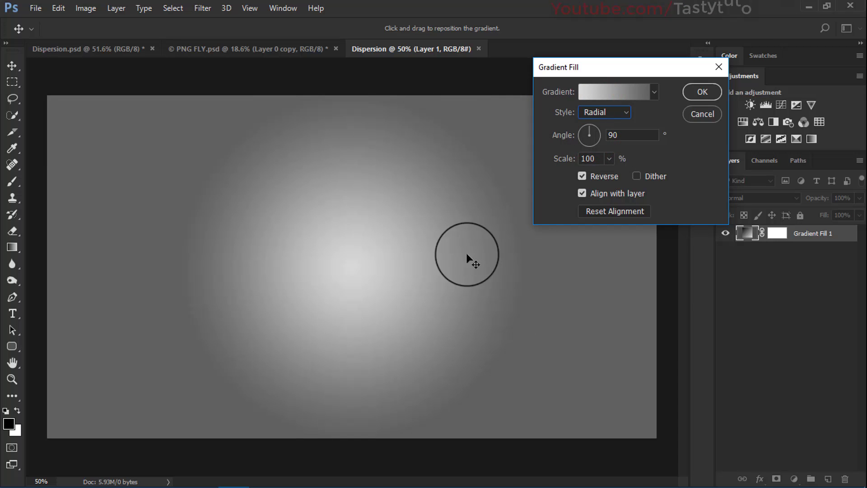
pyautogui.click(596, 136)
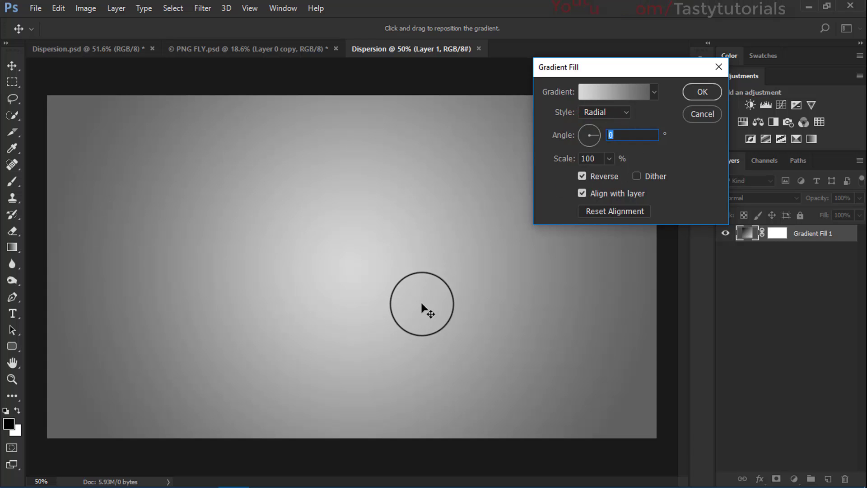
pyautogui.click(701, 93)
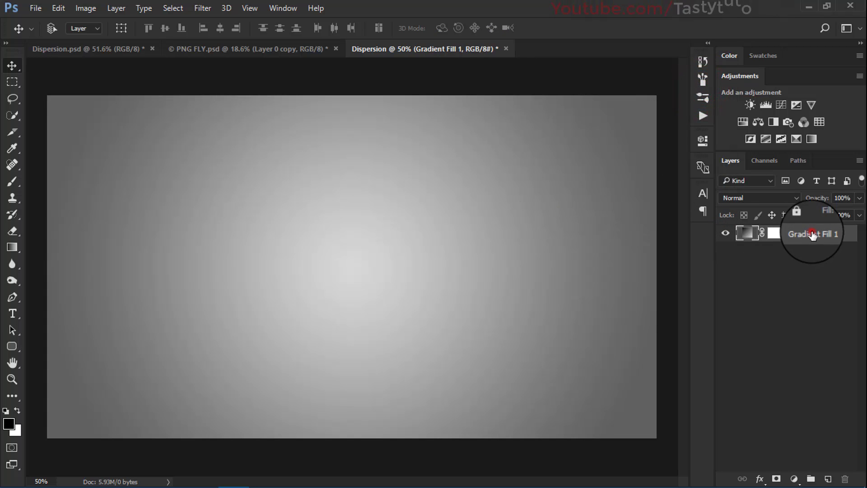
pyautogui.write('BG')
pyautogui.press('Return')
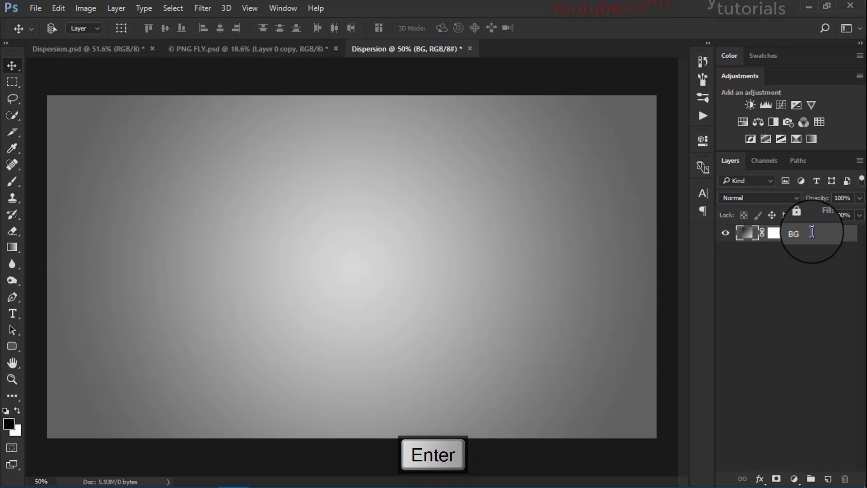
# Bring the masked dancer layer from PNG FLY.psd into the new Dispersion document and convert it to a smart object.
pyautogui.click(271, 48)
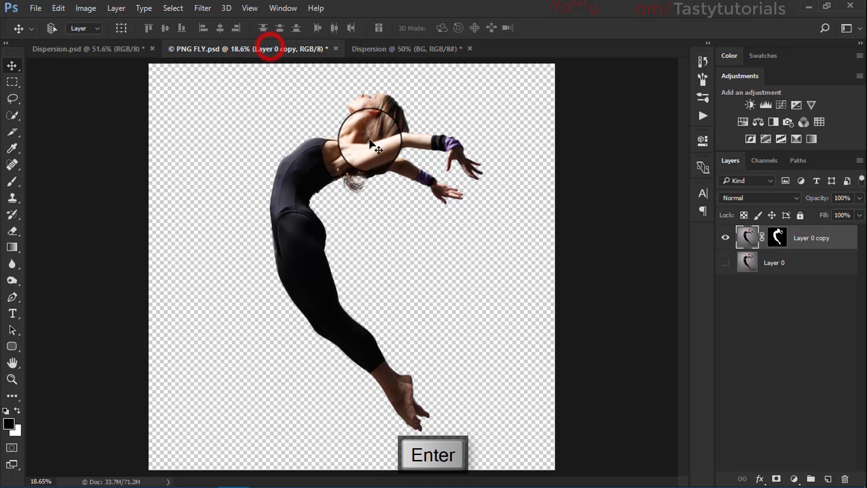
pyautogui.moveTo(368, 141)
pyautogui.mouseDown()
pyautogui.moveTo(352, 87)
pyautogui.moveTo(360, 46)
pyautogui.moveTo(374, 203)
pyautogui.moveTo(381, 143)
pyautogui.mouseUp()
pyautogui.moveTo(241, 256); pyautogui.dragTo(310, 194)
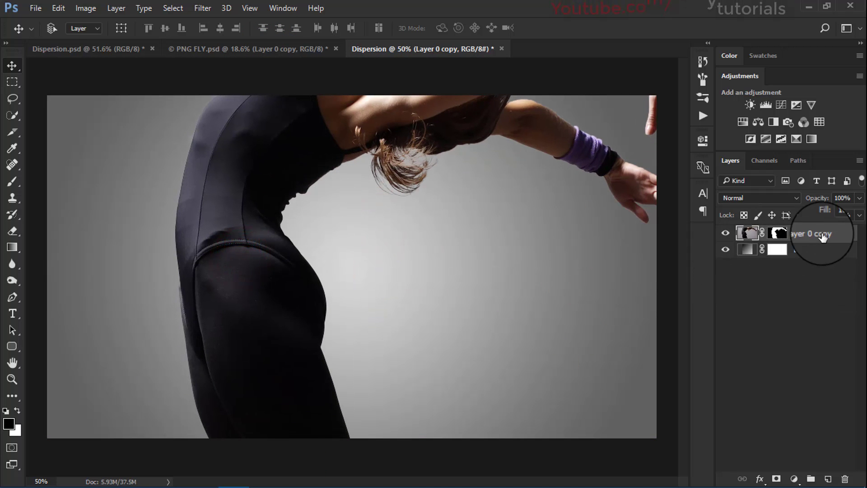
pyautogui.rightClick(810, 233)
pyautogui.click(626, 251)
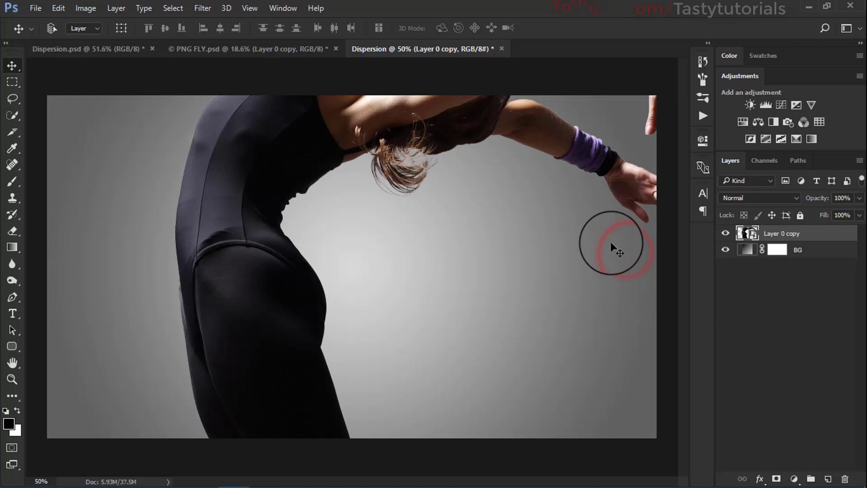
# Scale the dancer to about 36% so she fits the canvas height, and place her left of center at about X 751 px.
pyautogui.hotkey('ctrl', '-')
pyautogui.hotkey('ctrl', '-')
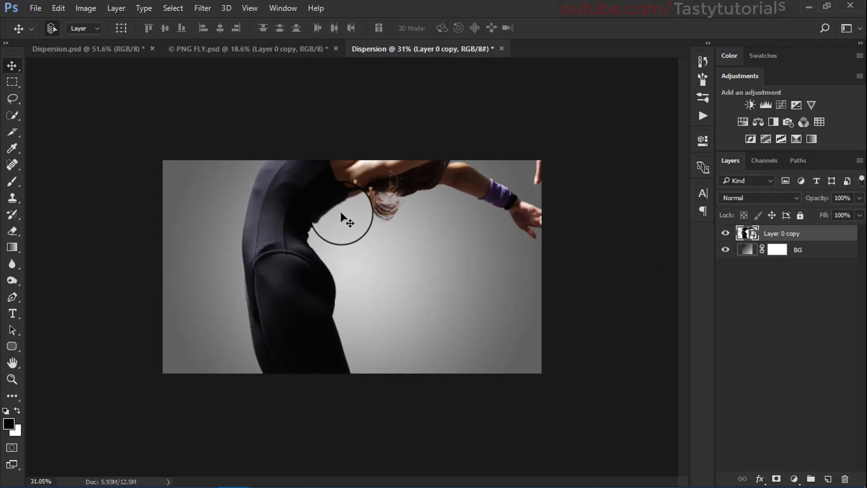
pyautogui.hotkey('ctrl', 't')
pyautogui.hotkey('ctrl', '-')
pyautogui.hotkey('ctrl', '-')
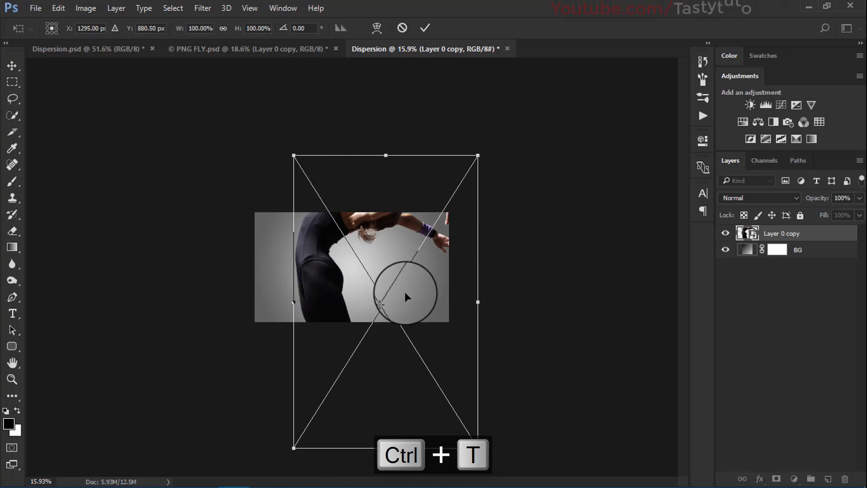
pyautogui.moveTo(409, 300); pyautogui.dragTo(380, 260)
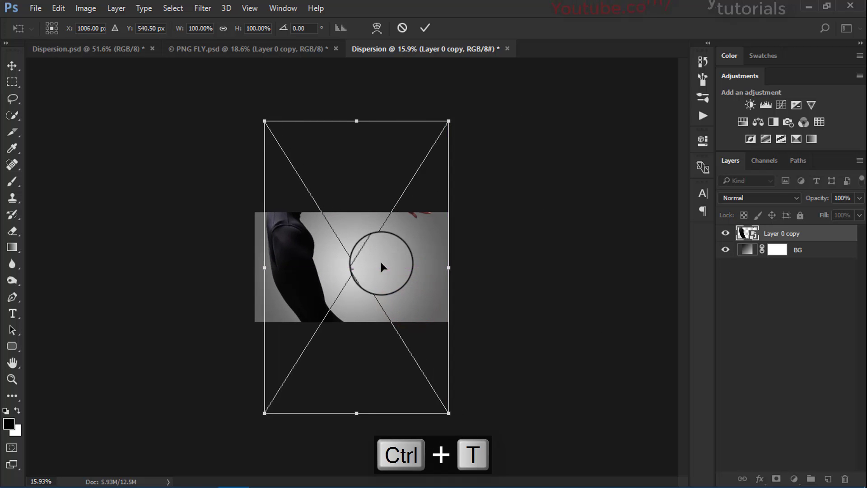
pyautogui.moveTo(449, 119); pyautogui.dragTo(345, 190)
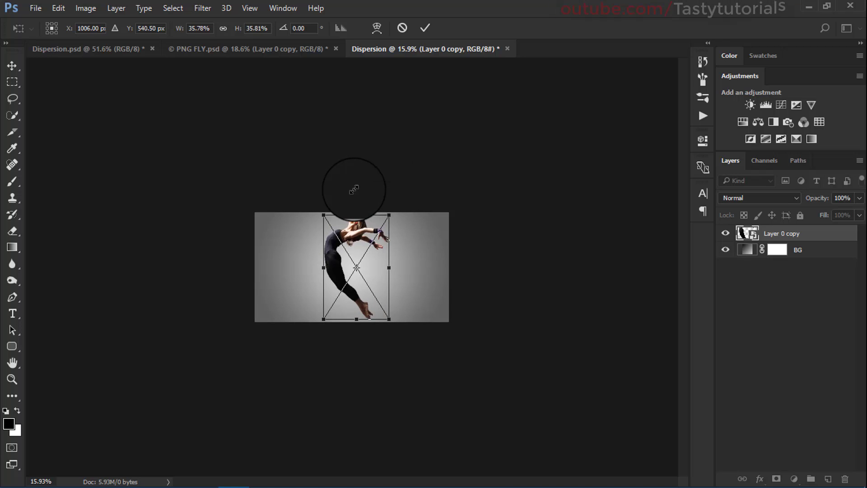
pyautogui.scroll(4, 348, 289)
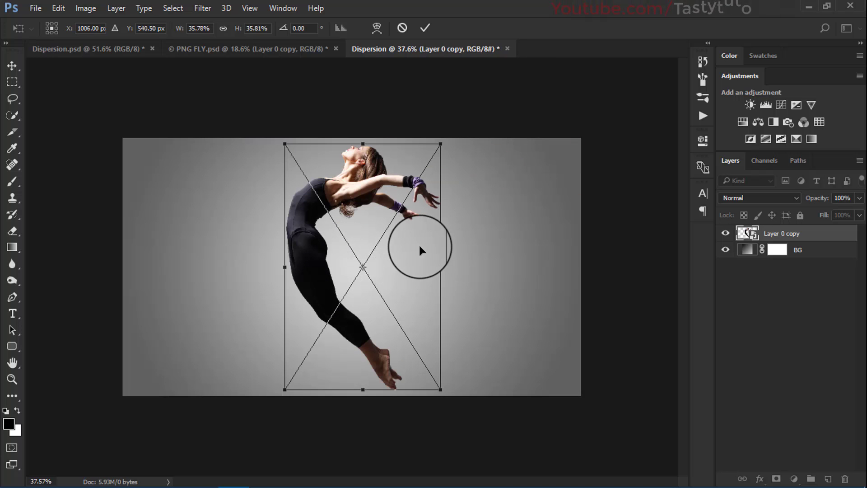
pyautogui.moveTo(419, 246); pyautogui.dragTo(358, 245)
pyautogui.doubleClick(358, 245)
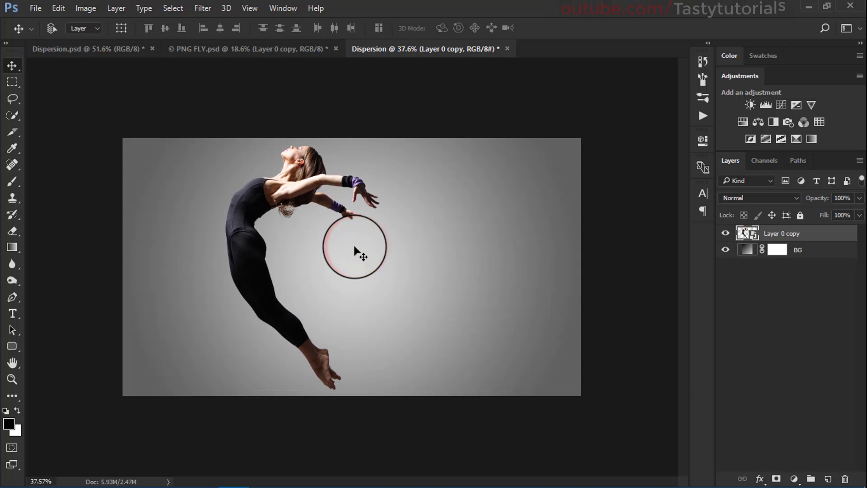
# Rotate the dancer by -15° and nudge her slightly down and to the left.
pyautogui.hotkey('ctrl', 't')
pyautogui.moveTo(400, 392); pyautogui.dragTo(419, 360)
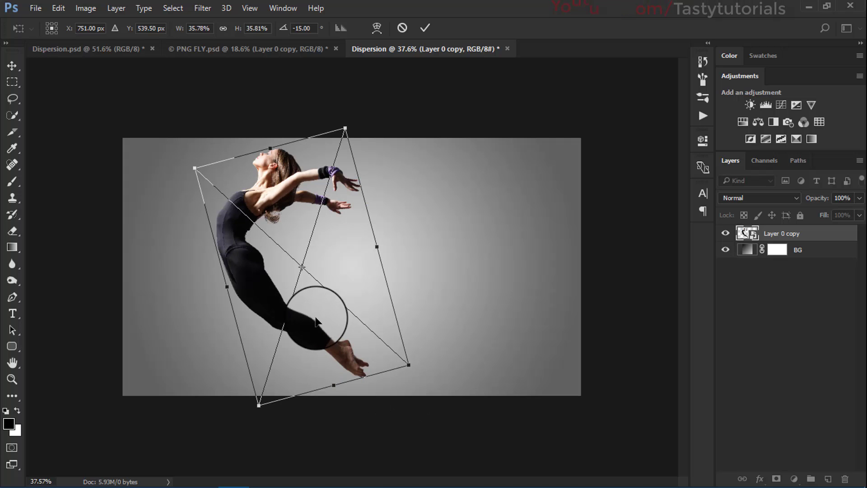
pyautogui.moveTo(320, 325); pyautogui.dragTo(315, 329)
pyautogui.doubleClick(314, 324)
pyautogui.scroll(4, 315, 323)
pyautogui.scroll(-4, 315, 329)
pyautogui.scroll(2, 316, 329)
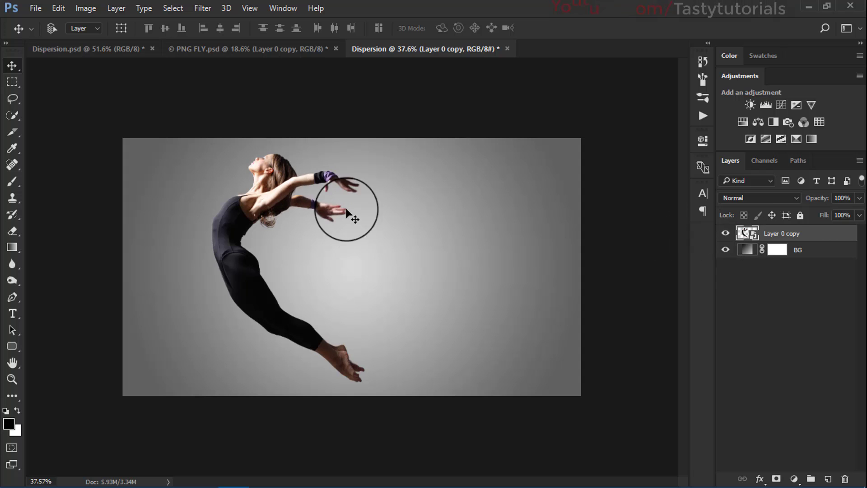
# Duplicate the dancer layer twice.
pyautogui.doubleClick(774, 232)
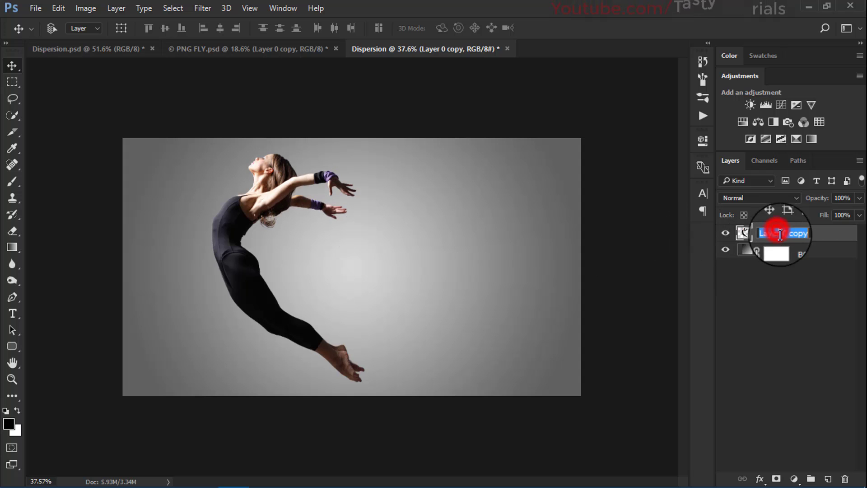
pyautogui.click(812, 238)
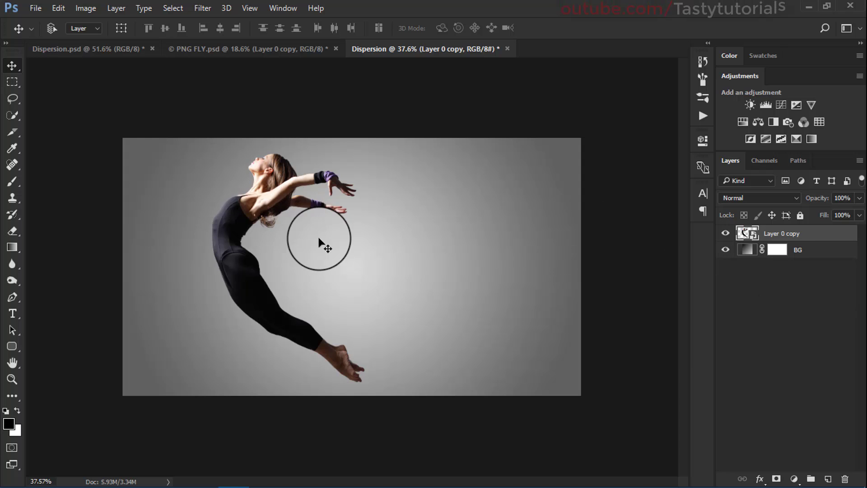
pyautogui.hotkey('ctrl', 'j')
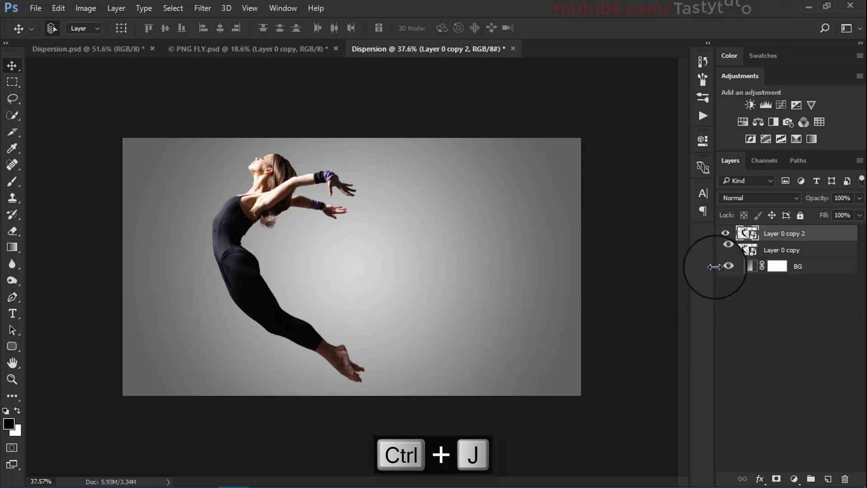
pyautogui.hotkey('ctrl', 'j')
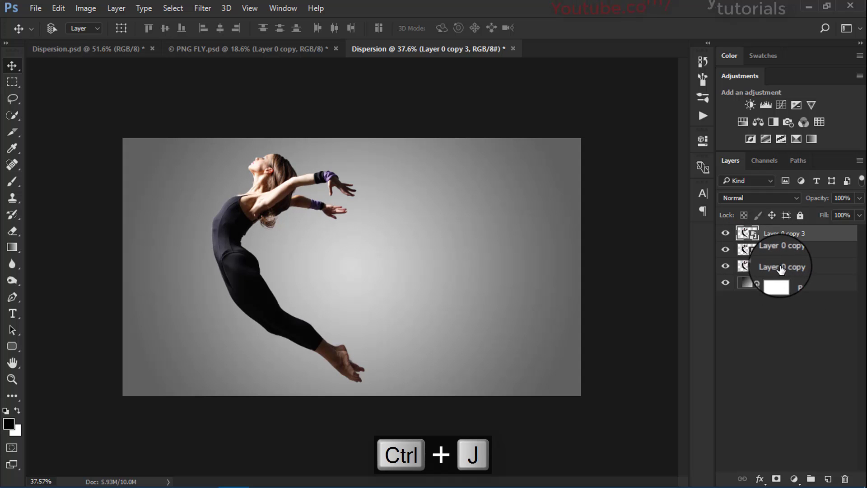
# Rename the three dancer layers, from lowest to highest, Modell 1, Model 2 and Model 3.
pyautogui.doubleClick(781, 267)
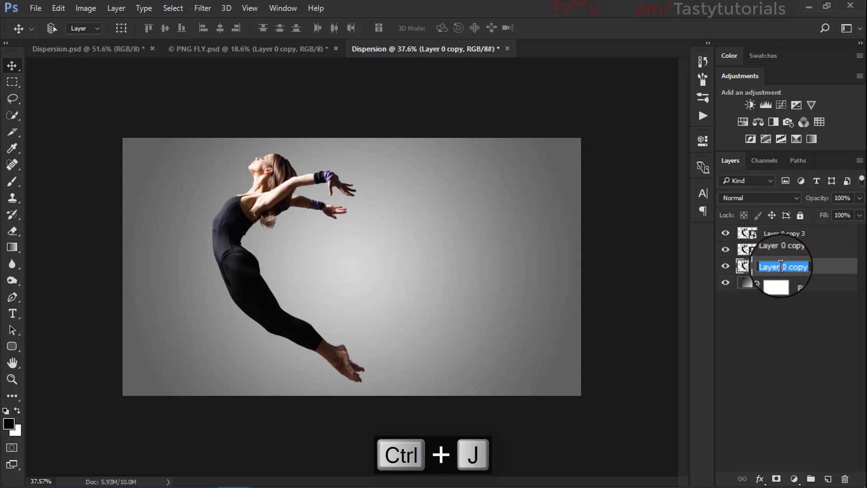
pyautogui.write('Model')
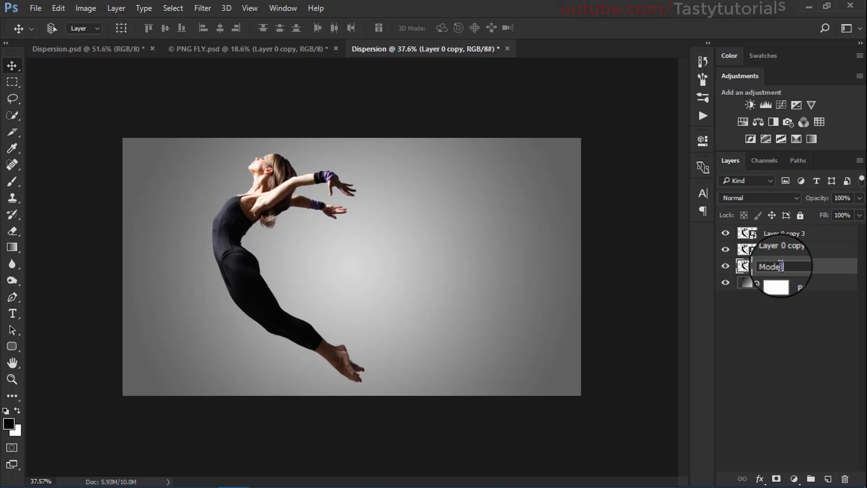
pyautogui.write(' 1')
pyautogui.press('Return')
pyautogui.doubleClick(785, 249)
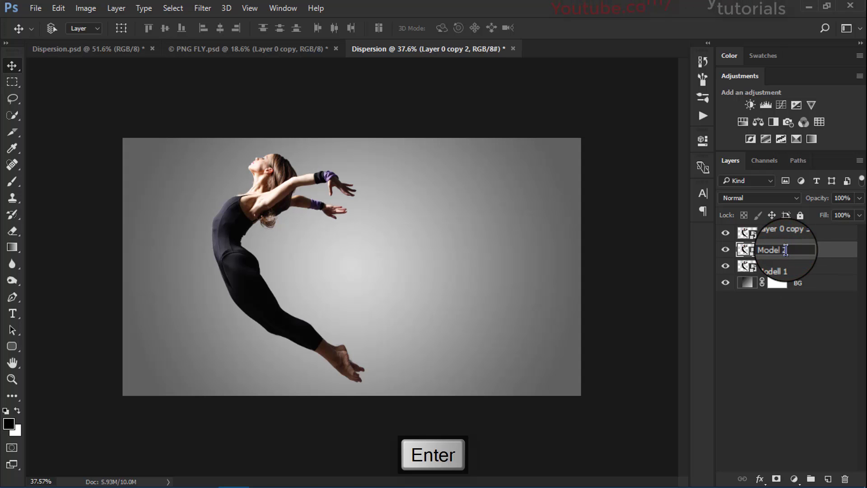
pyautogui.doubleClick(784, 231)
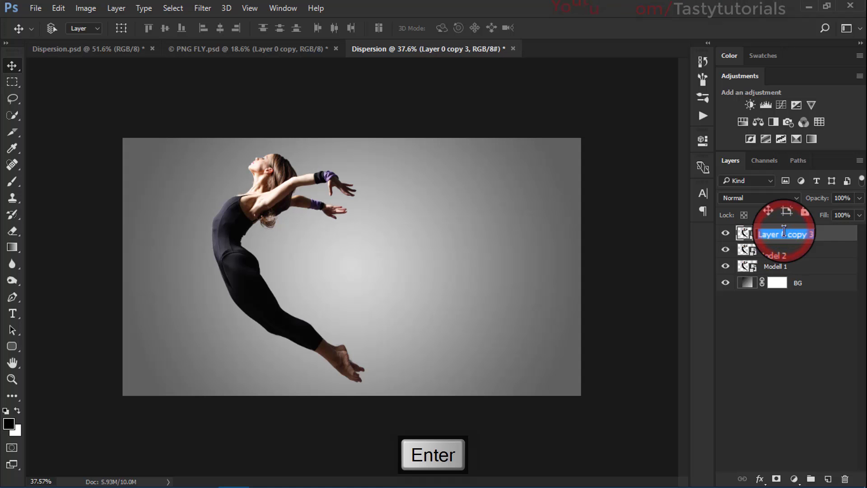
pyautogui.write('Model')
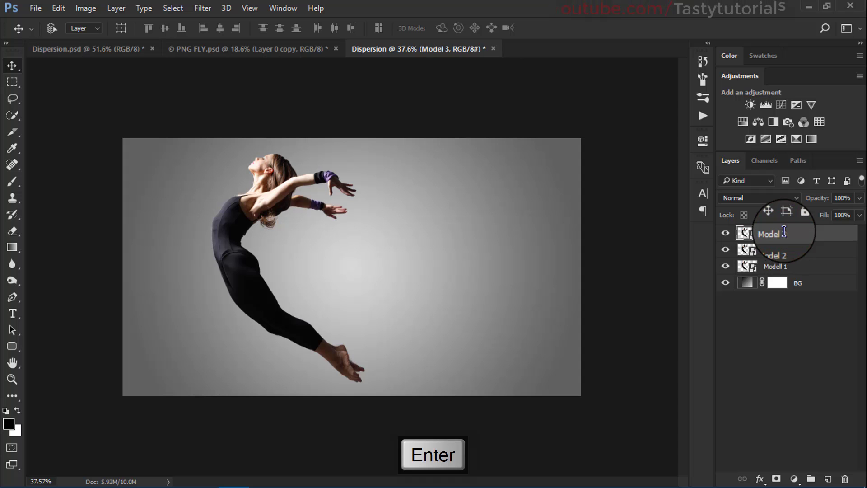
pyautogui.write(' 3')
pyautogui.press('Return')
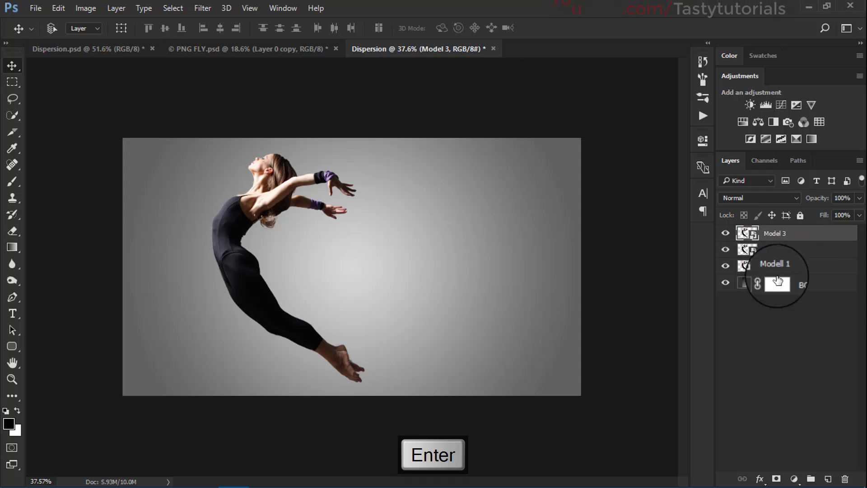
# Hide the Model 3 and Model 2 layers and make Modell 1 the active layer.
pyautogui.click(725, 233)
pyautogui.click(724, 250)
pyautogui.click(802, 266)
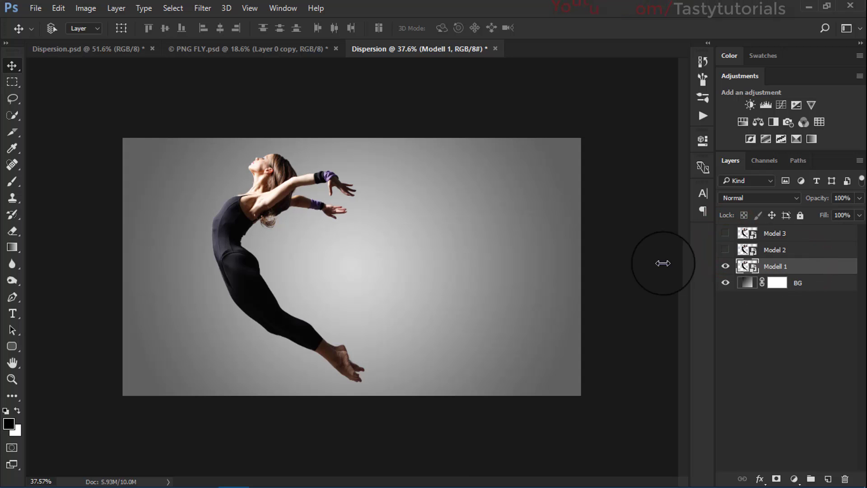
# Reset the foreground and background colors to default and add a black layer mask that hides all of Modell 1.
pyautogui.scroll(3, 368, 264)
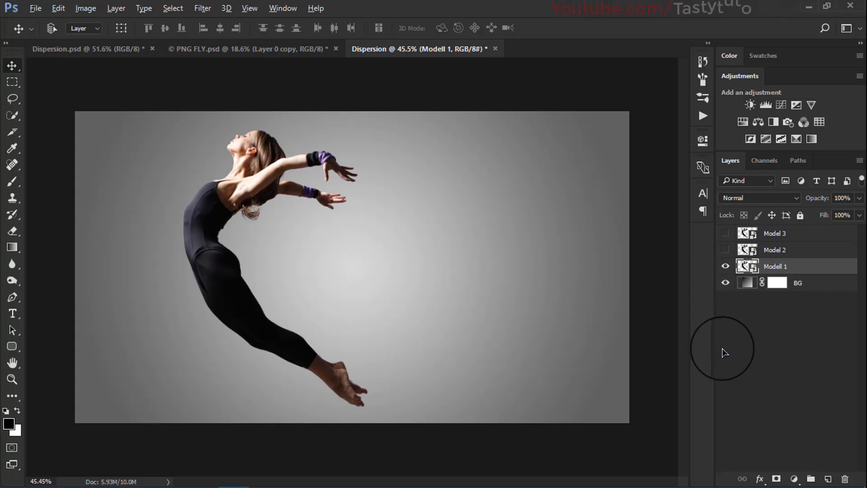
pyautogui.click(6, 410)
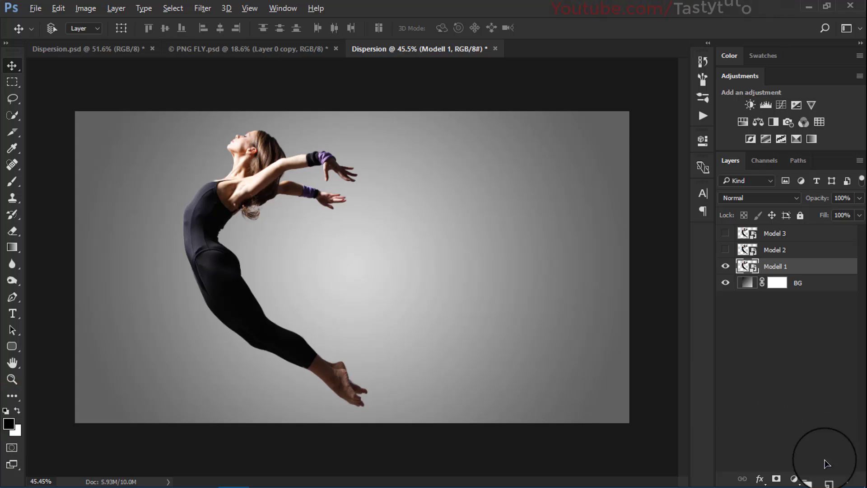
pyautogui.keyDown('alt'); pyautogui.click(778, 477); pyautogui.keyUp('alt')
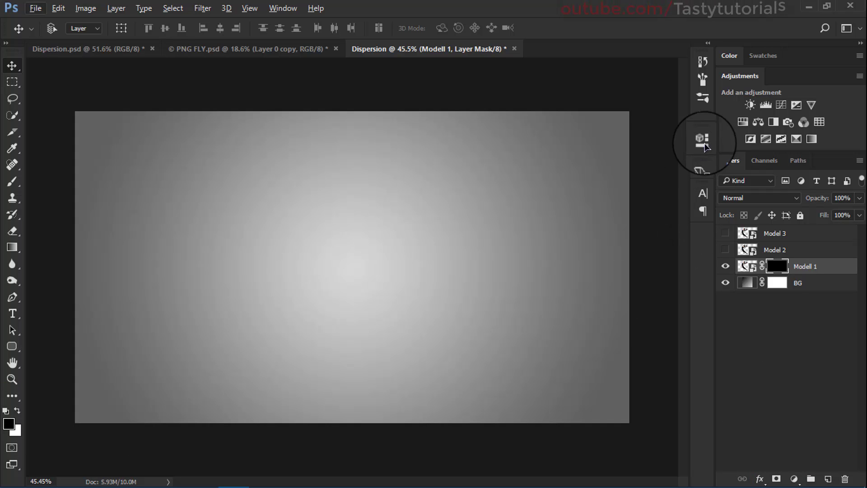
pyautogui.click(702, 141)
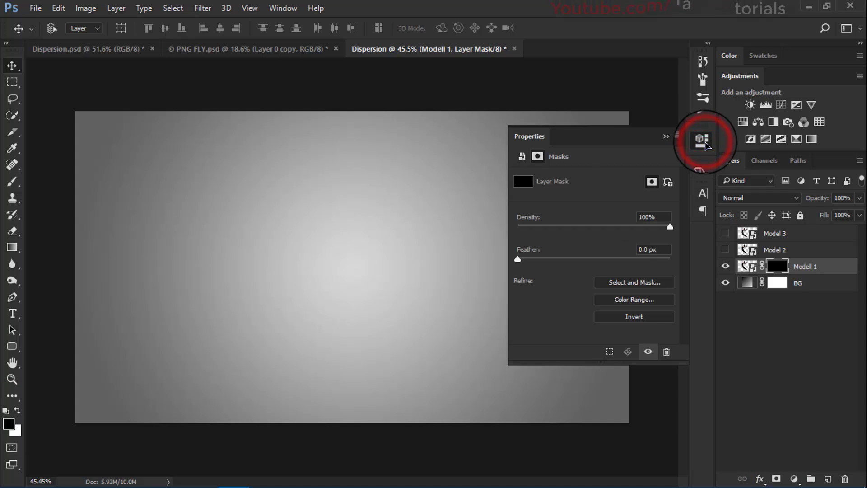
pyautogui.click(666, 135)
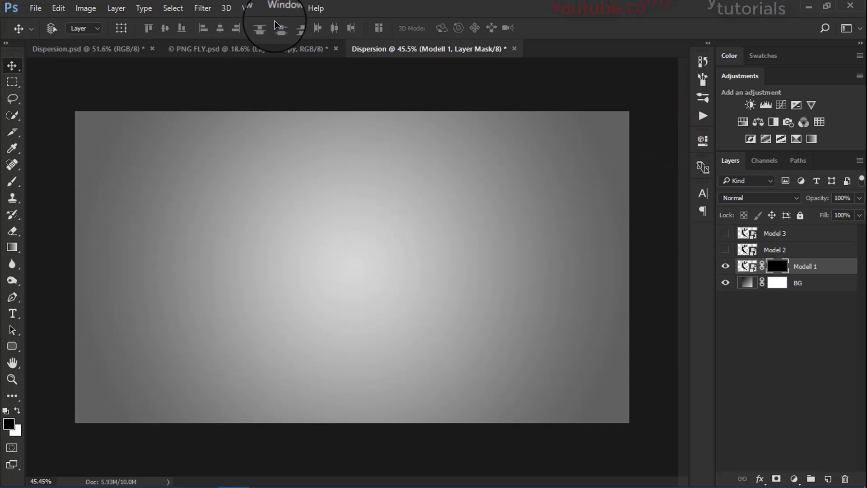
# Set the density of the Modell 1 layer mask to 80%.
pyautogui.click(283, 8)
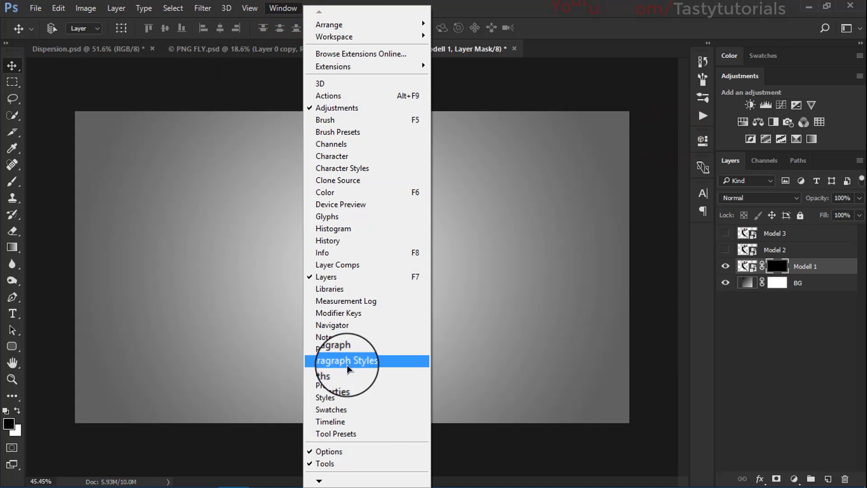
pyautogui.click(349, 387)
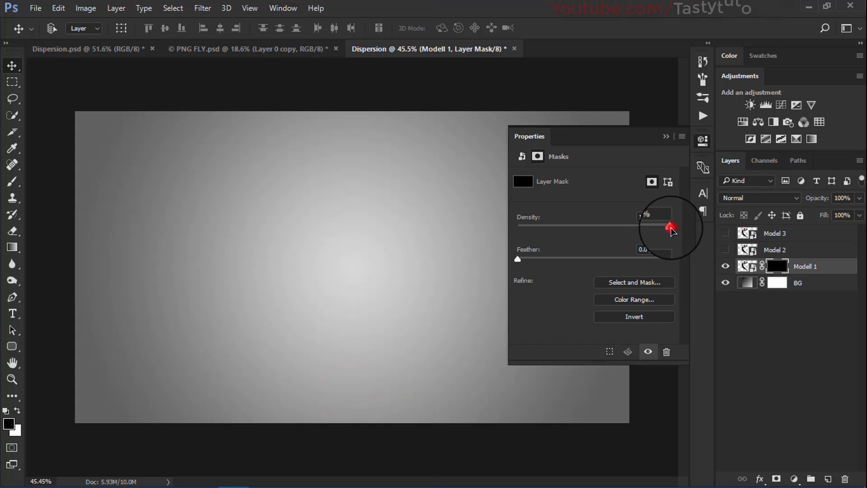
pyautogui.moveTo(670, 230); pyautogui.dragTo(658, 231)
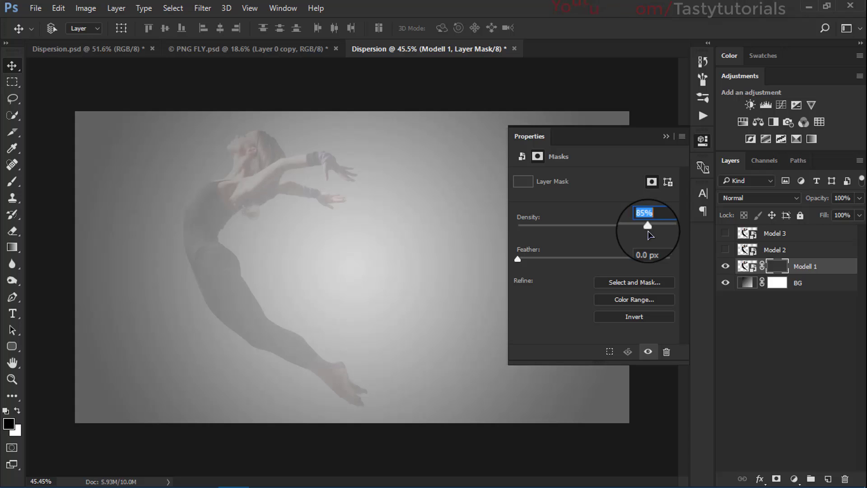
pyautogui.moveTo(647, 234); pyautogui.dragTo(653, 231)
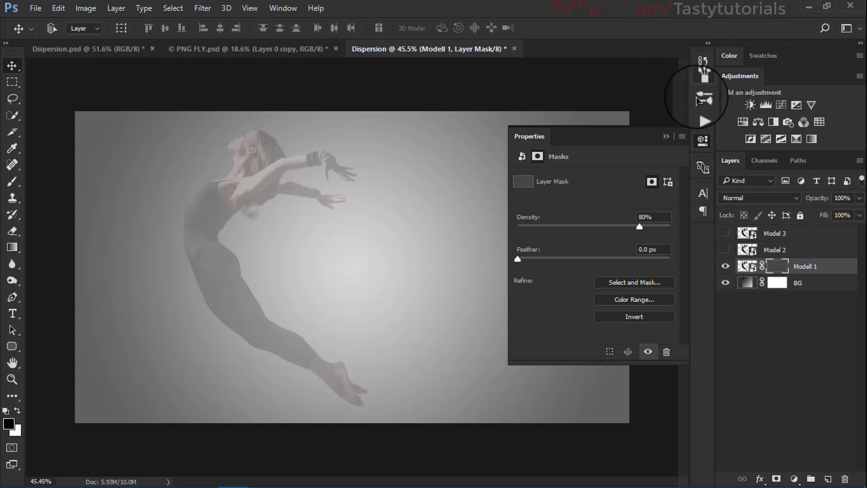
pyautogui.click(666, 136)
# Target the Modell 1 layer mask with the Brush tool and replace the current brushes with the Basic Brushes set.
pyautogui.click(779, 269)
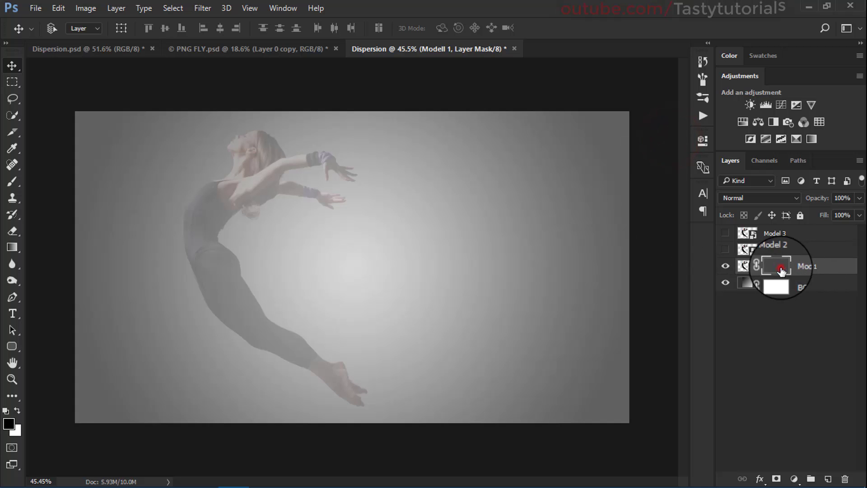
pyautogui.scroll(2, 89, 188)
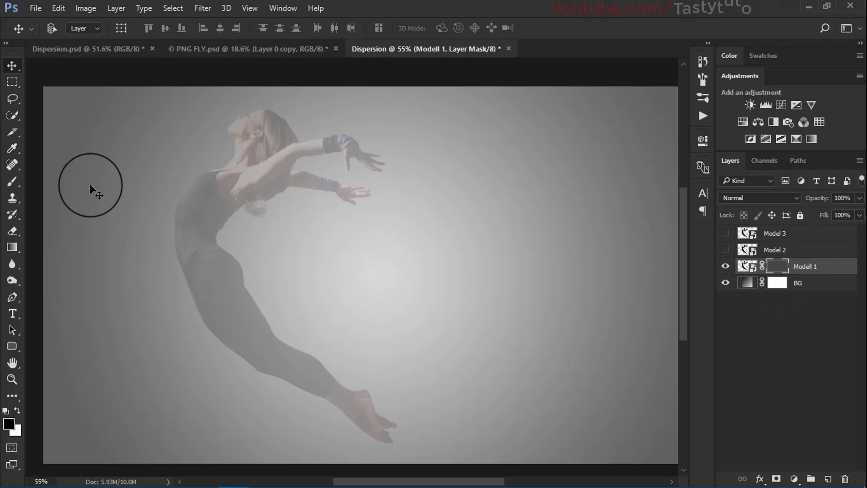
pyautogui.press('b')
pyautogui.scroll(-1, 115, 188)
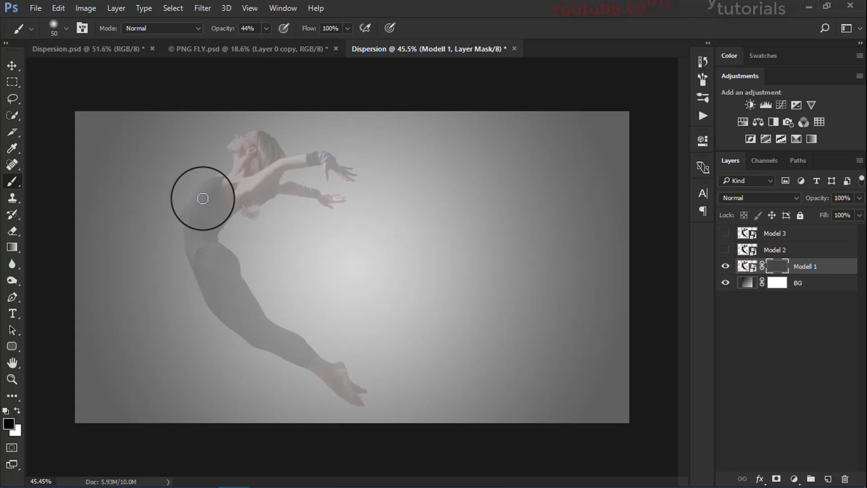
pyautogui.rightClick(279, 208)
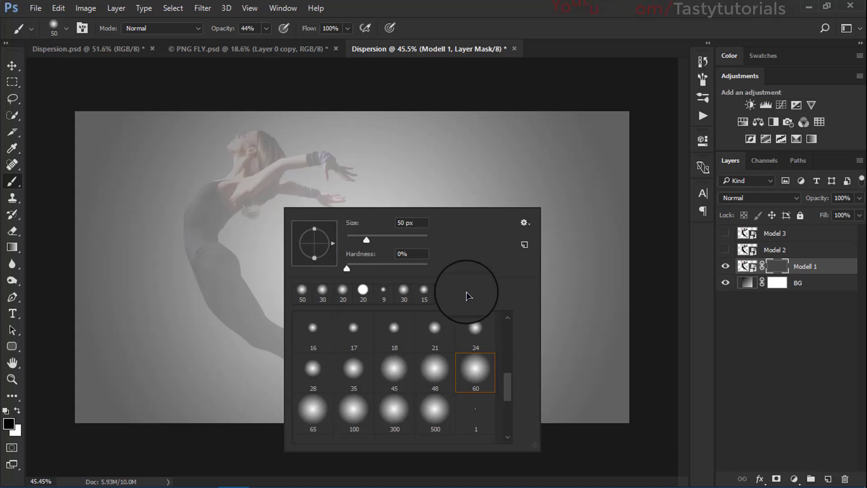
pyautogui.moveTo(508, 389)
pyautogui.mouseDown()
pyautogui.moveTo(510, 420)
pyautogui.moveTo(523, 241)
pyautogui.mouseUp()
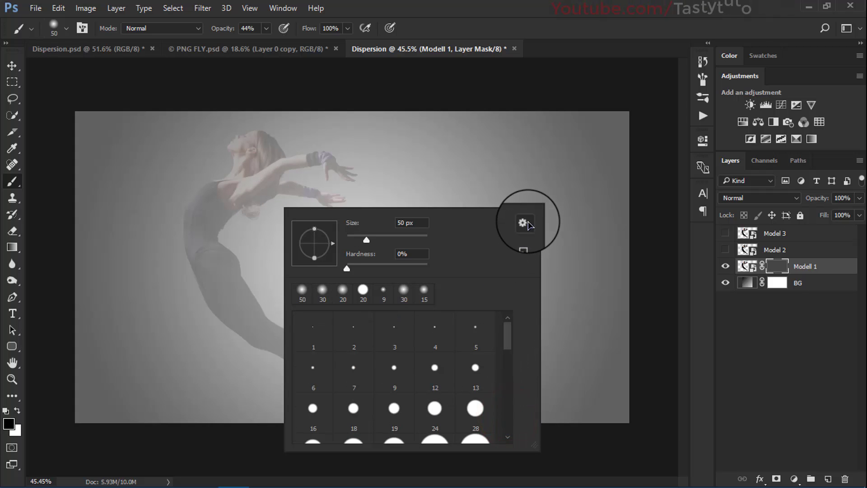
pyautogui.click(523, 222)
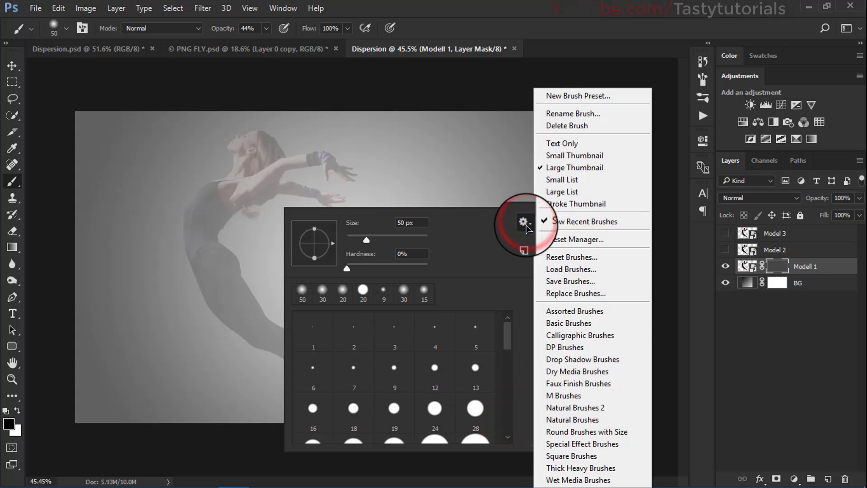
pyautogui.click(571, 321)
pyautogui.click(388, 191)
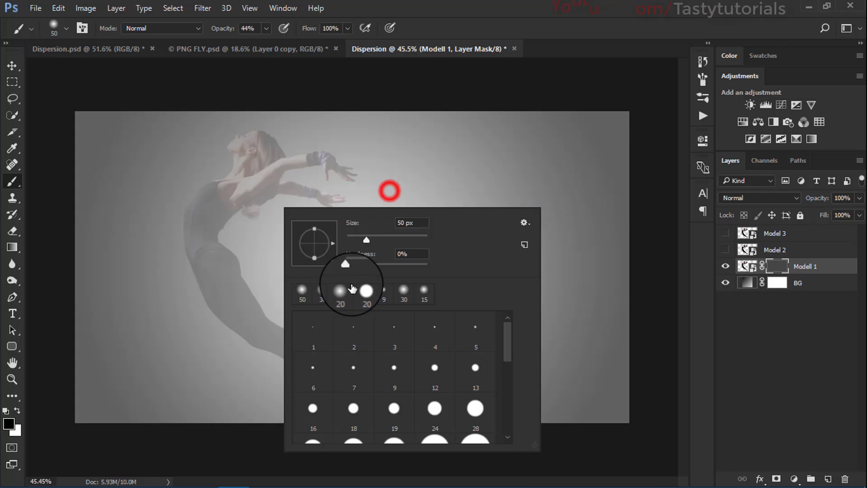
# Append the Square Brushes set to the current brushes and choose the 24 px square tip.
pyautogui.moveTo(509, 344)
pyautogui.mouseDown()
pyautogui.moveTo(508, 426)
pyautogui.moveTo(506, 346)
pyautogui.moveTo(522, 232)
pyautogui.mouseUp()
pyautogui.click(523, 223)
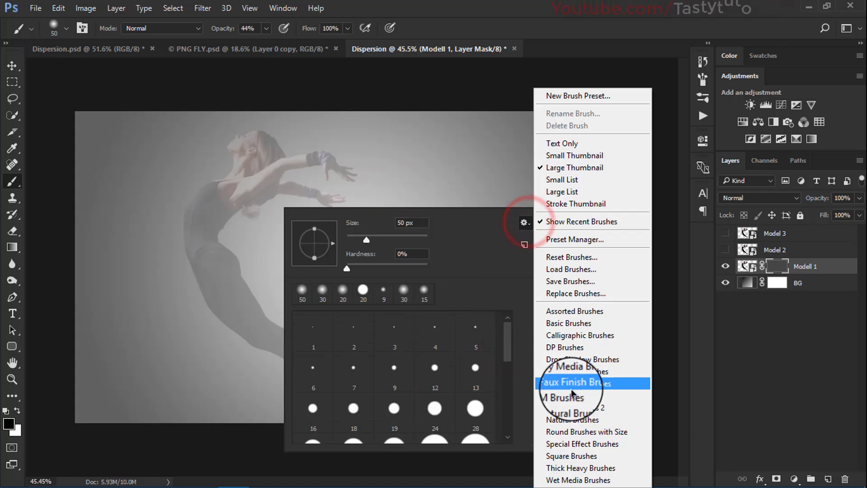
pyautogui.click(560, 460)
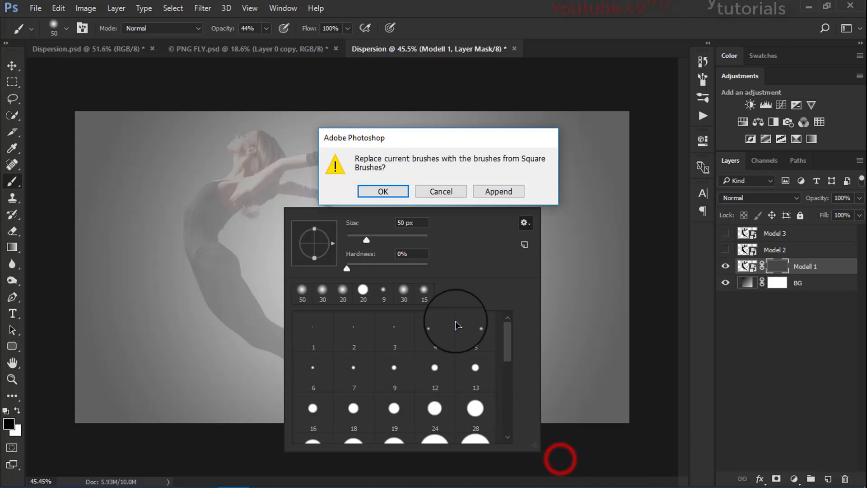
pyautogui.click(508, 196)
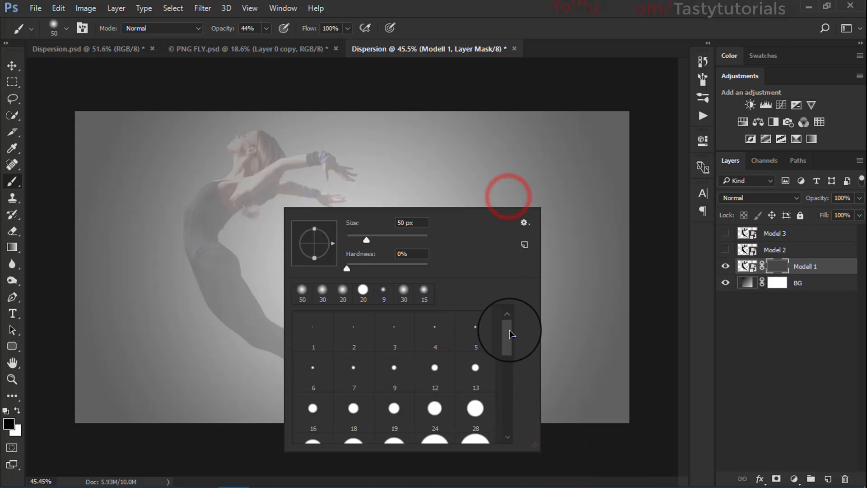
pyautogui.moveTo(507, 337); pyautogui.dragTo(507, 422)
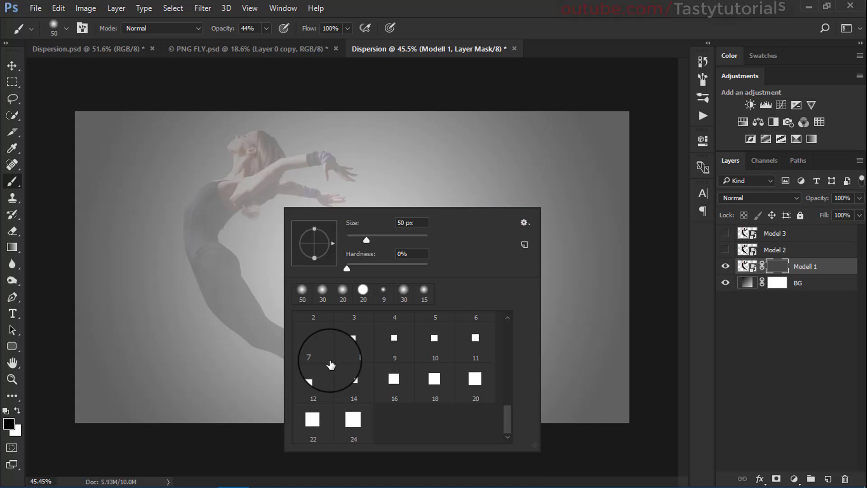
pyautogui.click(357, 429)
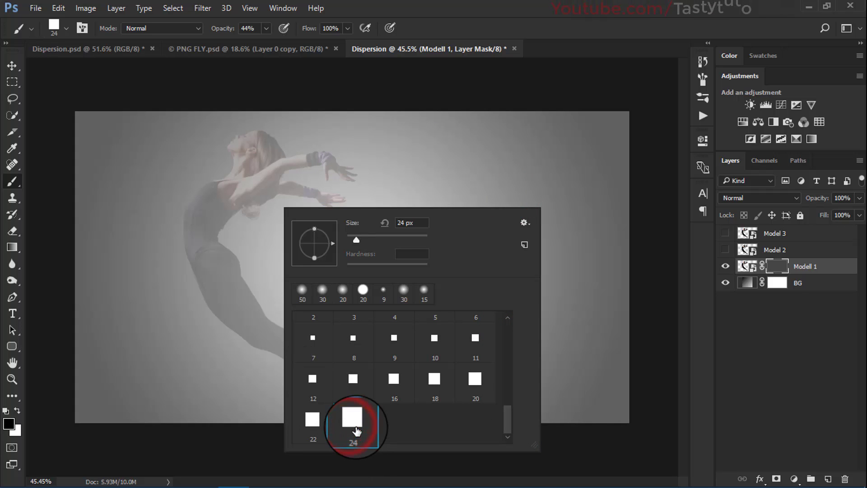
pyautogui.click(500, 2)
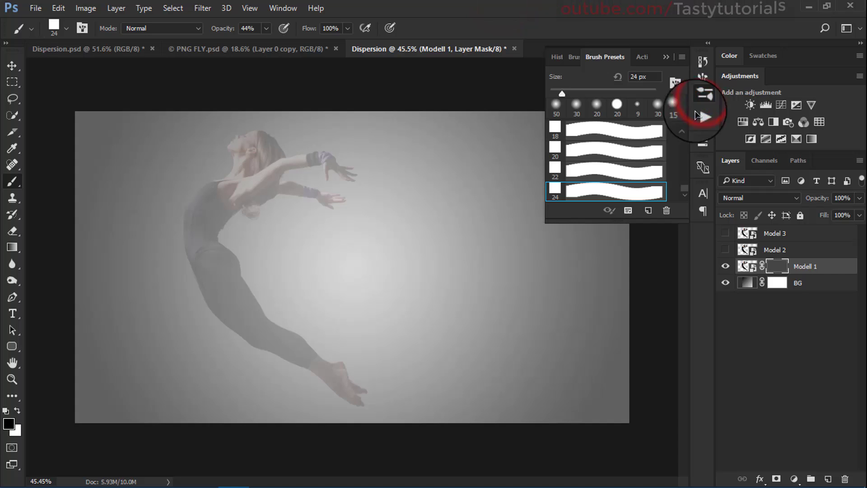
# Set the square brush tip's spacing to 160%.
pyautogui.click(703, 97)
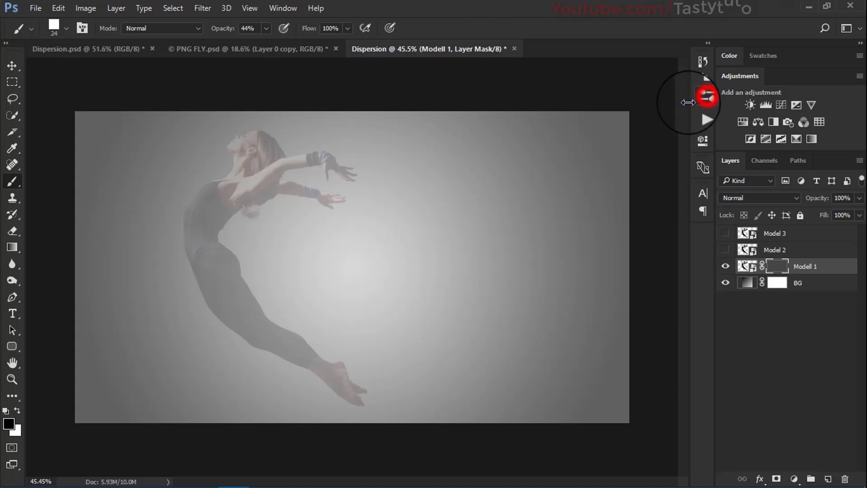
pyautogui.click(702, 80)
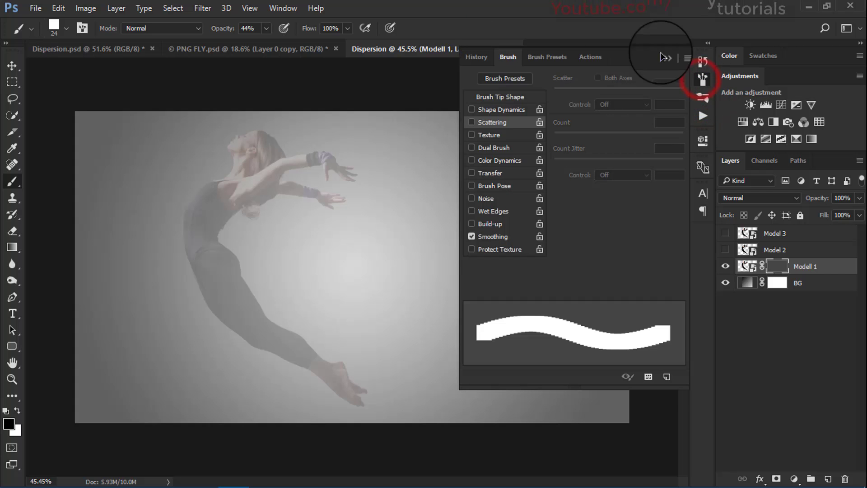
pyautogui.click(500, 99)
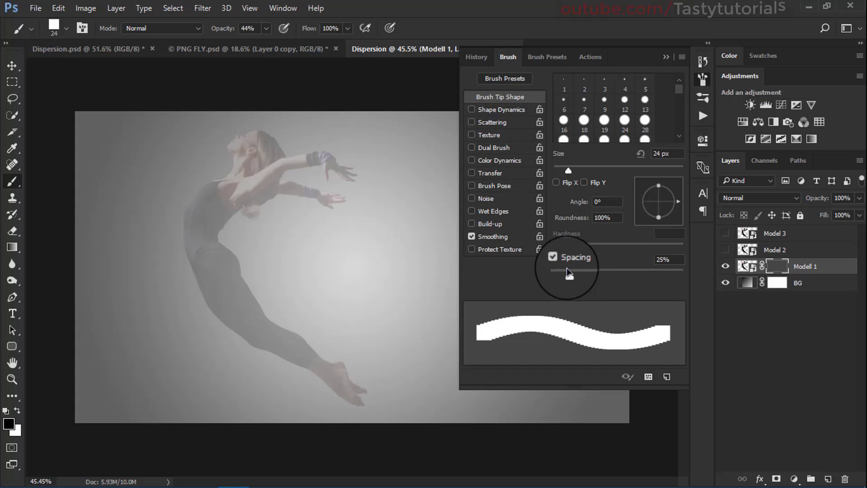
pyautogui.moveTo(569, 274); pyautogui.dragTo(637, 281)
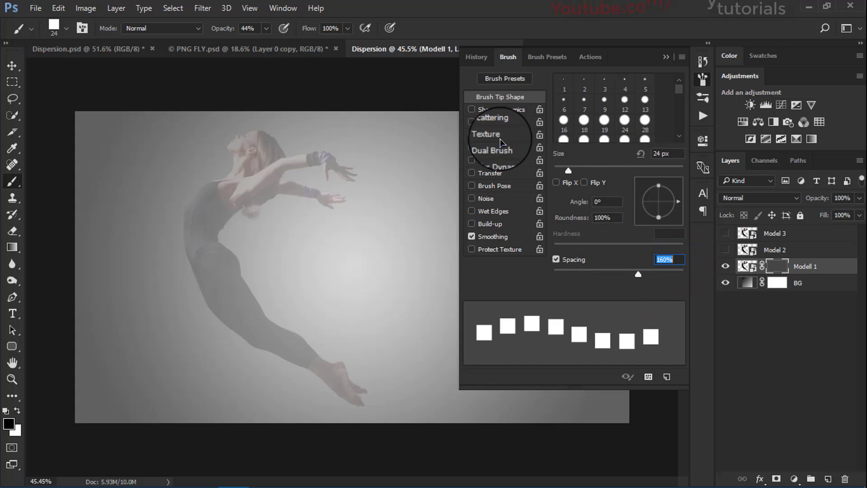
# Enable Shape Dynamics with 100% size jitter and Scattering with 1000% scatter for the square brush.
pyautogui.click(500, 109)
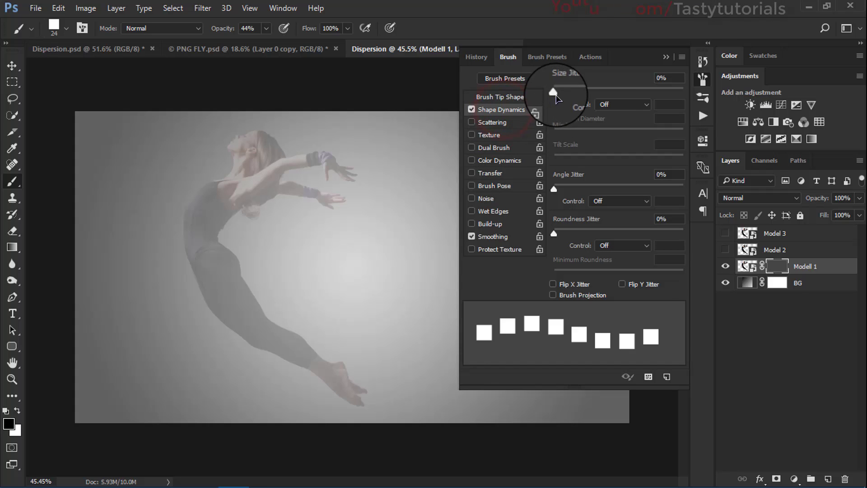
pyautogui.moveTo(554, 93); pyautogui.dragTo(686, 93)
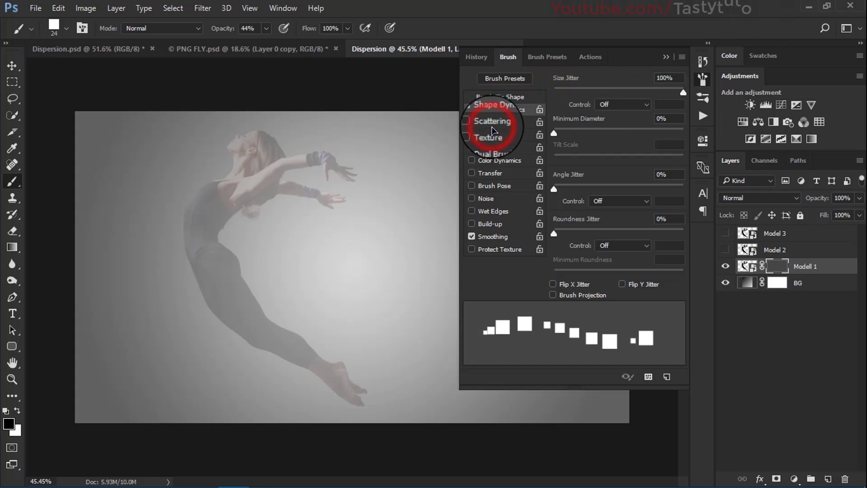
pyautogui.click(479, 127)
pyautogui.moveTo(553, 92); pyautogui.dragTo(718, 111)
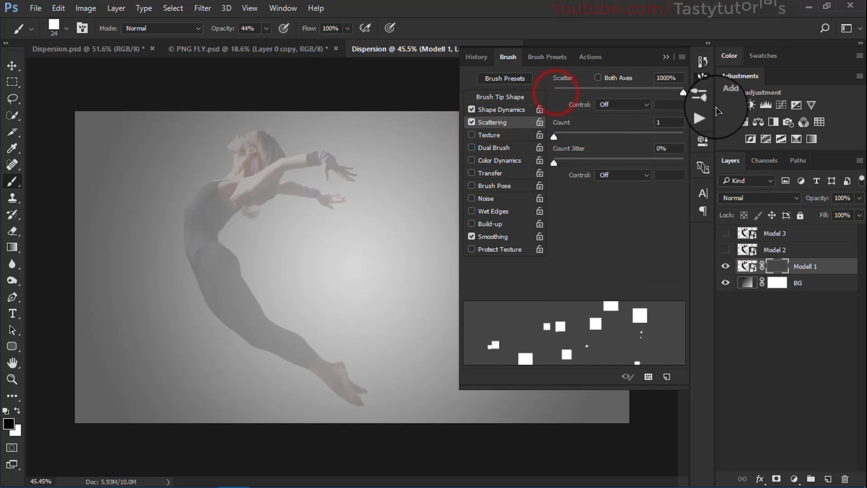
pyautogui.click(666, 57)
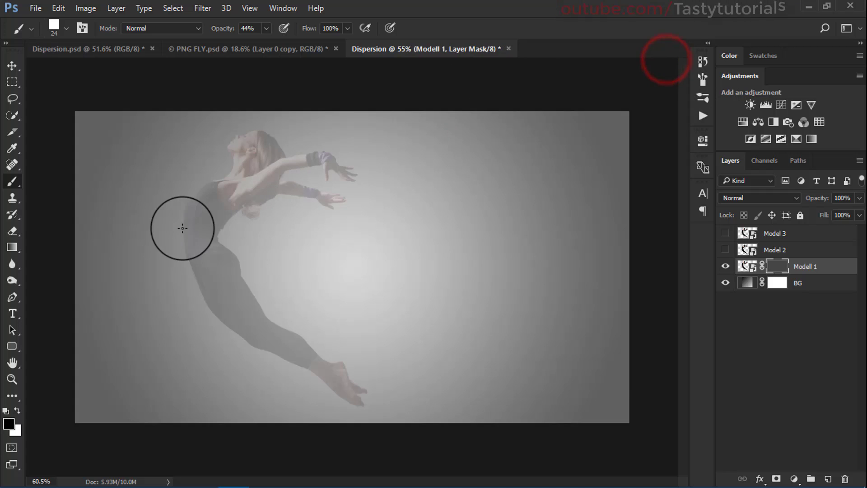
# Set the square brush size to 25 px and make white the foreground color for painting on the Modell 1 mask.
pyautogui.scroll(3, 180, 226)
pyautogui.moveTo(196, 215); pyautogui.dragTo(218, 275)
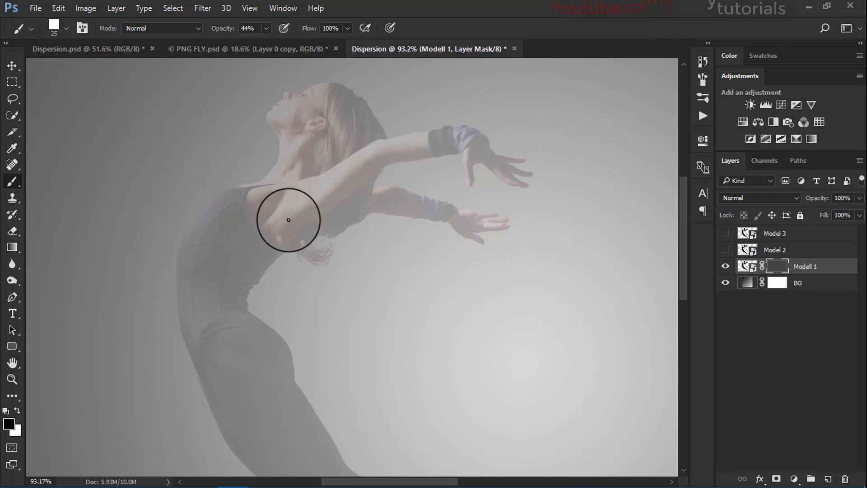
pyautogui.moveTo(288, 220); pyautogui.dragTo(283, 146)
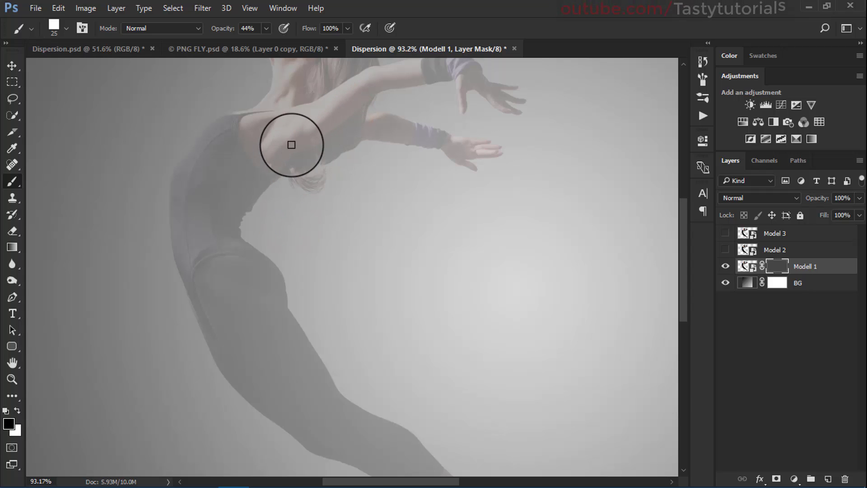
pyautogui.moveTo(291, 145)
pyautogui.mouseDown()
pyautogui.moveTo(226, 208)
pyautogui.moveTo(178, 216)
pyautogui.mouseUp()
pyautogui.scroll(1, 10, 440)
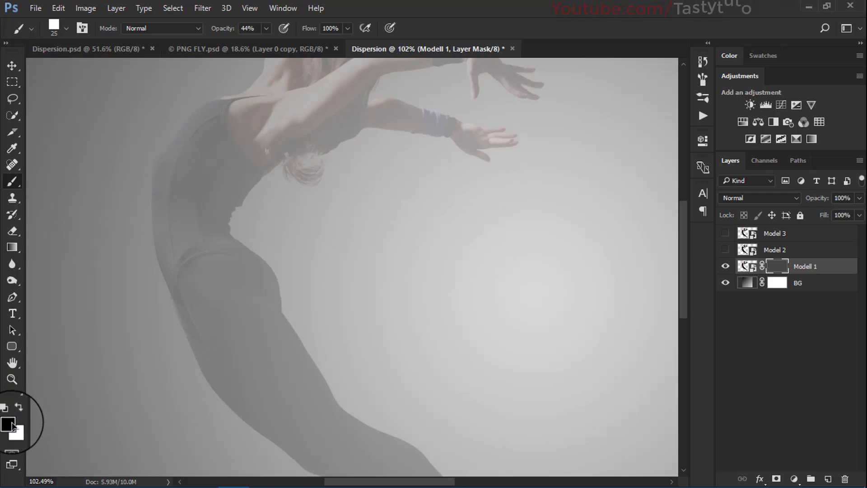
pyautogui.moveTo(236, 284); pyautogui.dragTo(209, 337)
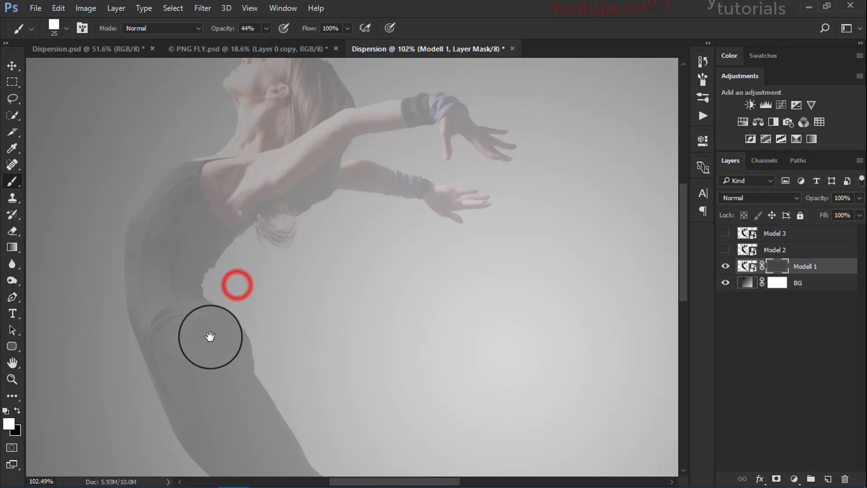
# Try scattering white 25 px squares on the mask across the dancer's arm, back and hip, and undo the strokes.
pyautogui.hotkey('ctrl', 'alt', 'z')
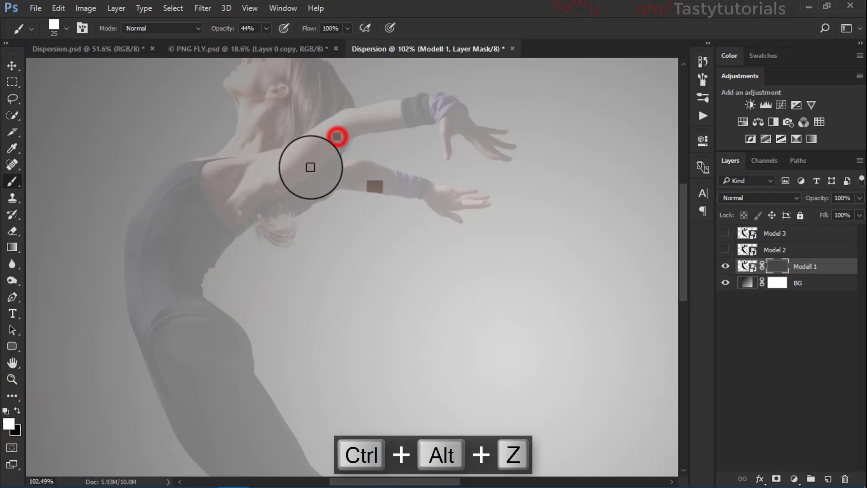
pyautogui.moveTo(277, 188); pyautogui.dragTo(226, 241)
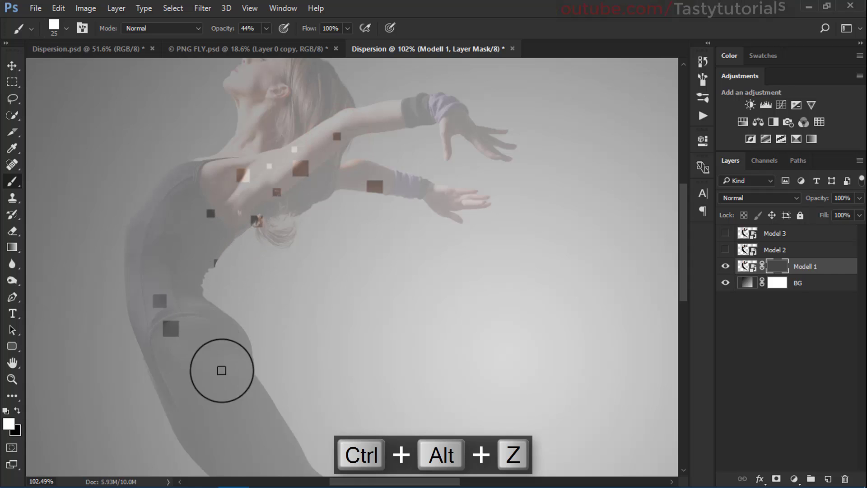
pyautogui.hotkey('ctrl', 'alt', 'z')
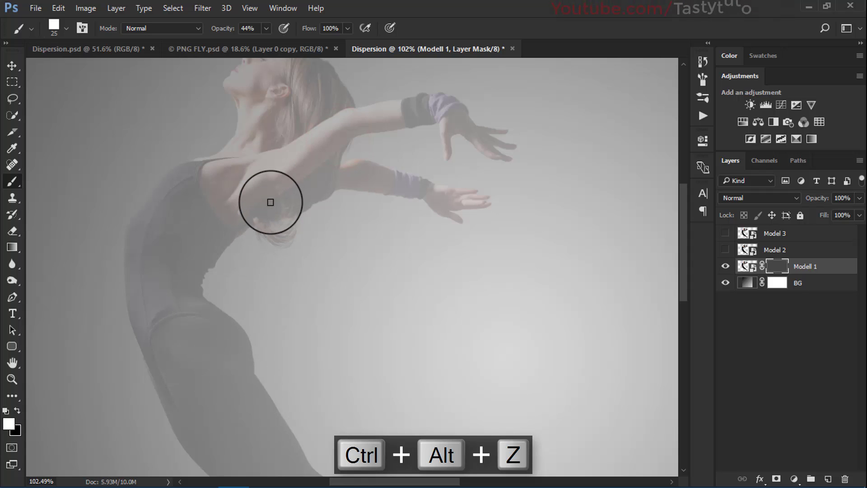
# Set the square brush size to 9 px, try scattering squares from the dancer's arm to the hip, and undo the strokes.
pyautogui.rightClick(272, 177)
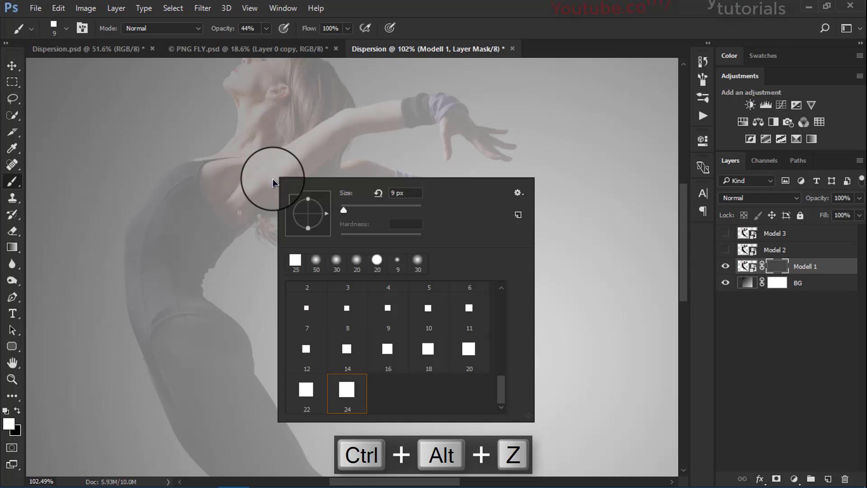
pyautogui.click(513, 4)
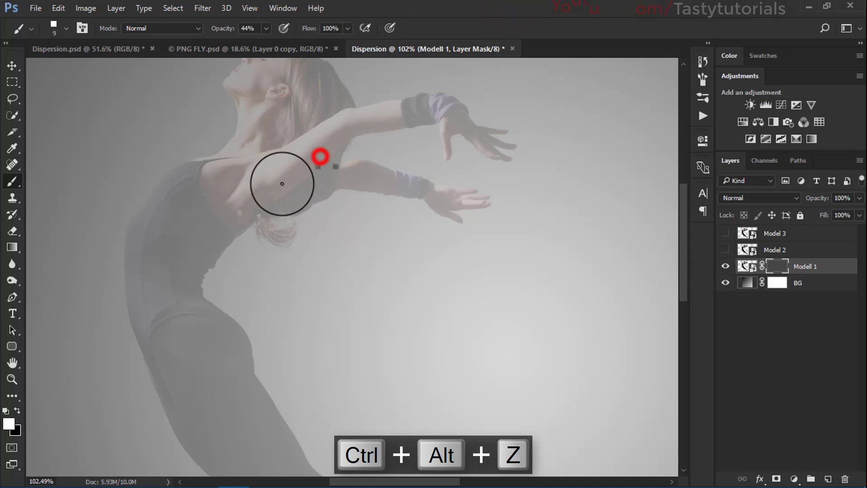
pyautogui.moveTo(283, 184)
pyautogui.mouseDown()
pyautogui.moveTo(204, 246)
pyautogui.moveTo(191, 277)
pyautogui.mouseUp()
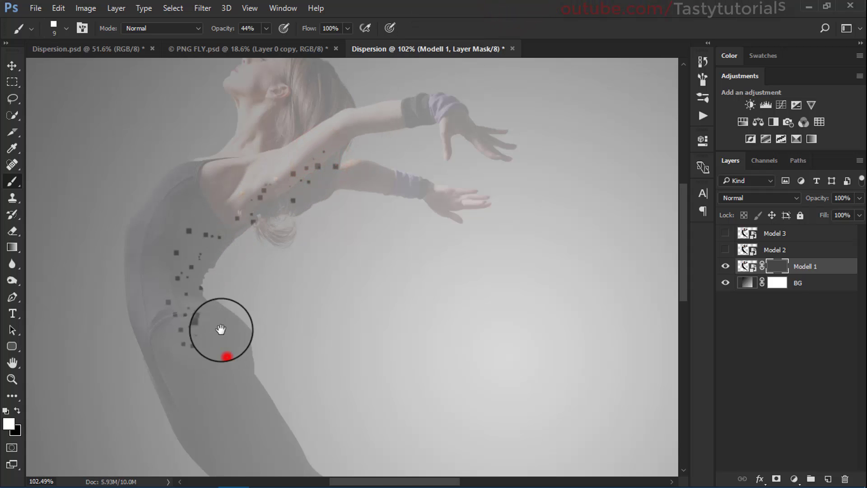
pyautogui.moveTo(221, 329); pyautogui.dragTo(201, 260)
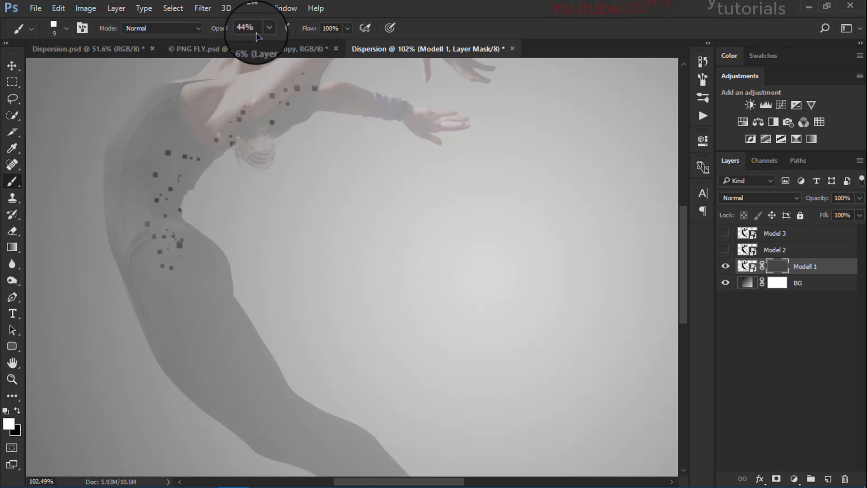
pyautogui.hotkey('ctrl', 'alt', 'z')
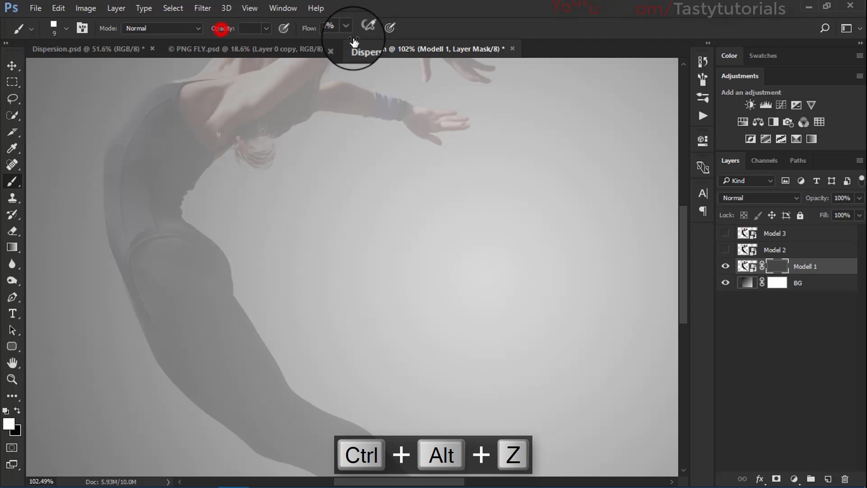
# Set the brush opacity to 100%, scatter white squares on the mask from the dancer's arm to the thigh, and undo the last strokes.
pyautogui.moveTo(354, 42); pyautogui.dragTo(367, 42)
pyautogui.moveTo(271, 91); pyautogui.dragTo(273, 131)
pyautogui.moveTo(323, 104)
pyautogui.mouseDown()
pyautogui.moveTo(292, 134)
pyautogui.moveTo(212, 183)
pyautogui.moveTo(179, 226)
pyautogui.mouseUp()
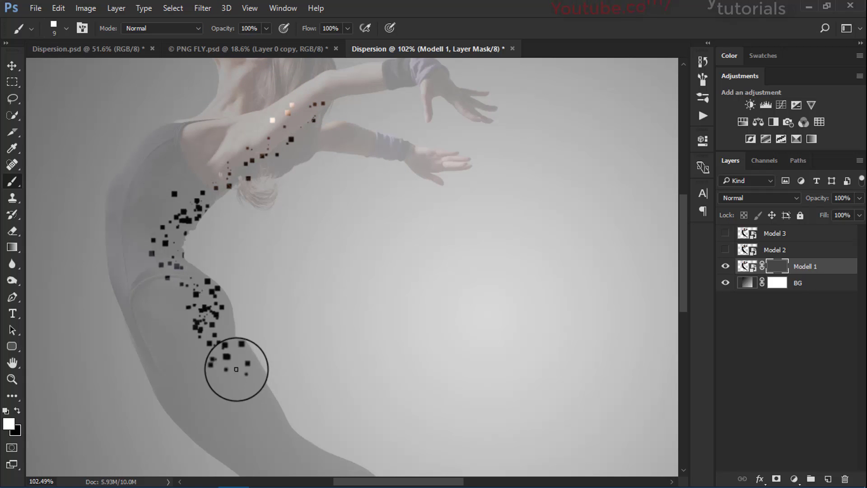
pyautogui.moveTo(237, 369); pyautogui.dragTo(254, 394)
pyautogui.moveTo(251, 393); pyautogui.dragTo(196, 236)
pyautogui.hotkey('ctrl', 'alt', 'z')
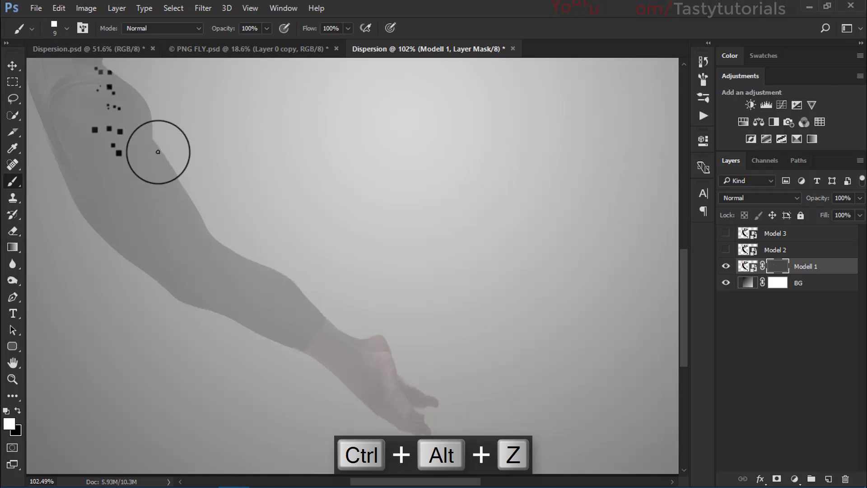
# Scatter white 9 px squares on the Modell 1 mask along the dancer's feet, legs, back and both arms.
pyautogui.press('[')
pyautogui.press('[')
pyautogui.moveTo(408, 391); pyautogui.dragTo(282, 302)
pyautogui.moveTo(283, 180); pyautogui.dragTo(384, 392)
pyautogui.moveTo(384, 137); pyautogui.dragTo(435, 157)
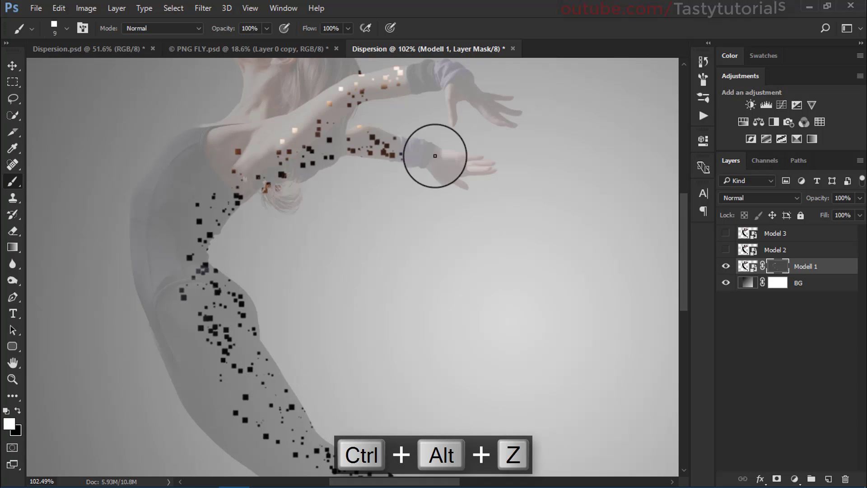
pyautogui.moveTo(281, 158); pyautogui.dragTo(315, 192)
pyautogui.scroll(1, 434, 198)
pyautogui.moveTo(286, 436); pyautogui.dragTo(267, 242)
# Enlarge the square brush to 10 px and add more scattered squares over the dancer's calf, thigh and hip.
pyautogui.press(']')
pyautogui.click(400, 378)
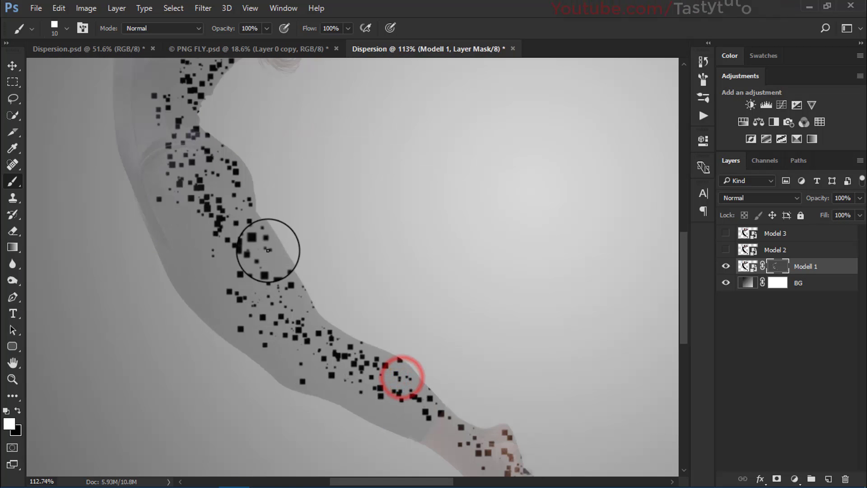
pyautogui.click(267, 246)
pyautogui.click(251, 182)
pyautogui.click(219, 172)
pyautogui.scroll(-5, 241, 292)
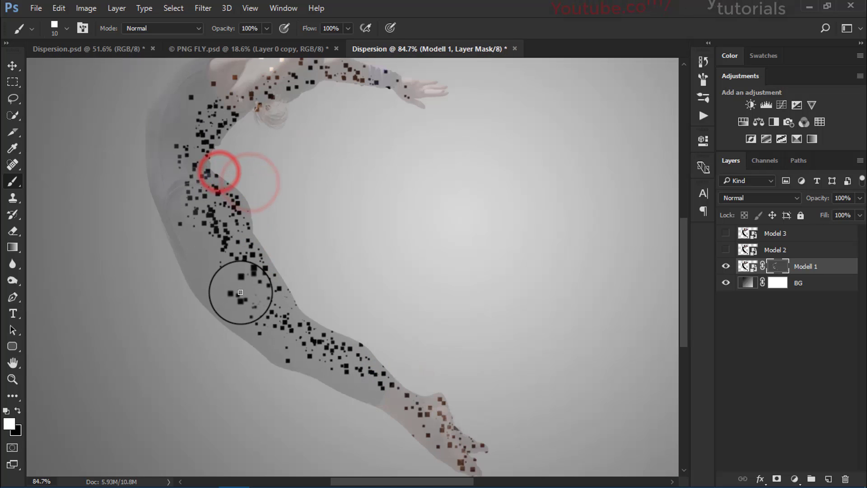
pyautogui.scroll(-2, 240, 286)
pyautogui.scroll(2, 241, 285)
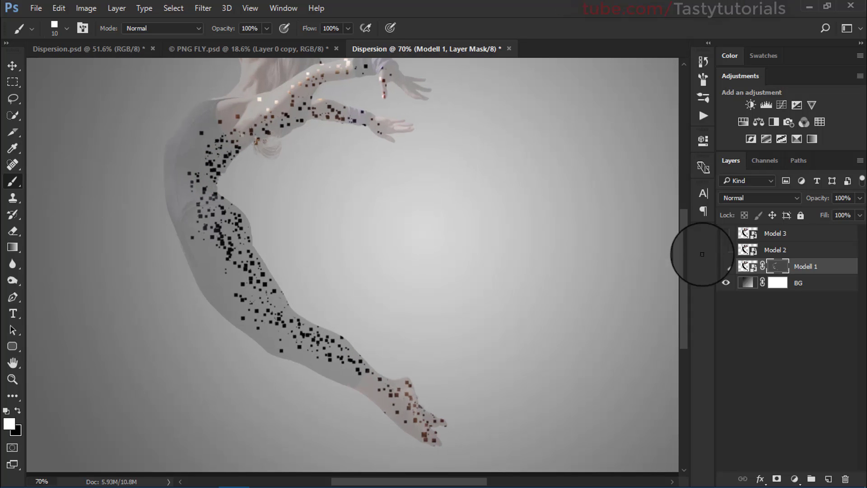
pyautogui.press('x')
pyautogui.click(751, 249)
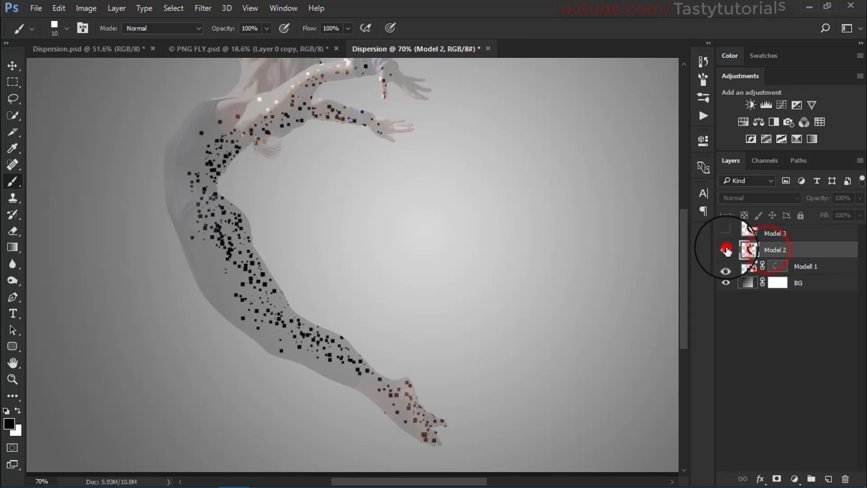
pyautogui.click(725, 249)
pyautogui.click(726, 249)
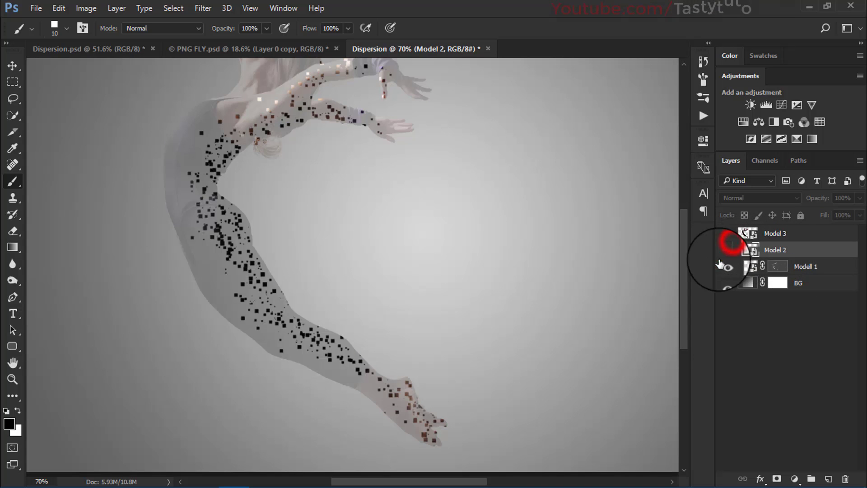
pyautogui.press('x')
# Raise the density of the Modell 1 layer mask to 100%.
pyautogui.click(777, 267)
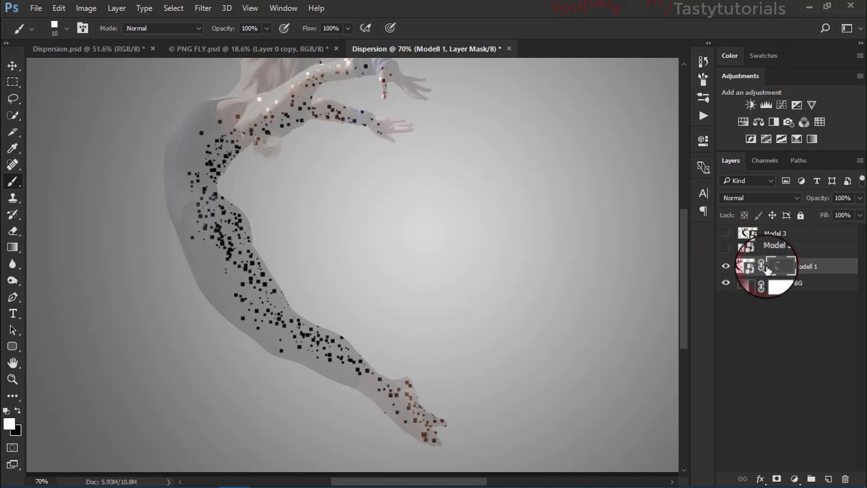
pyautogui.click(703, 142)
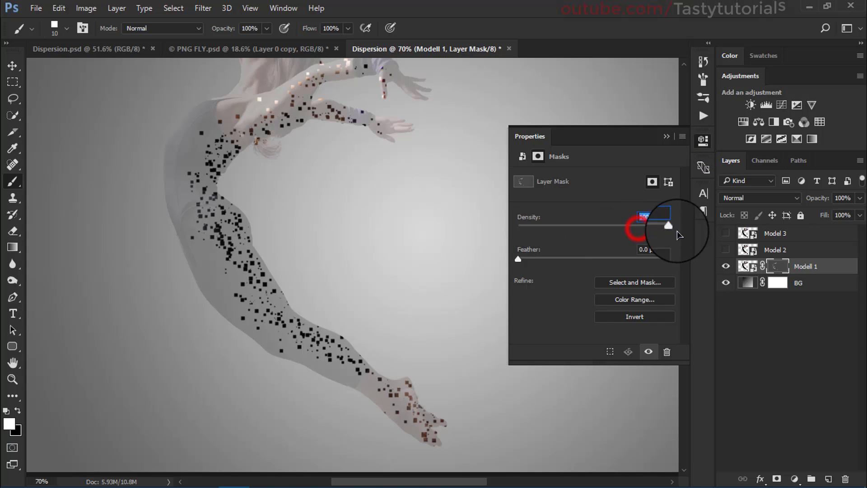
pyautogui.click(666, 137)
pyautogui.scroll(-1, 294, 212)
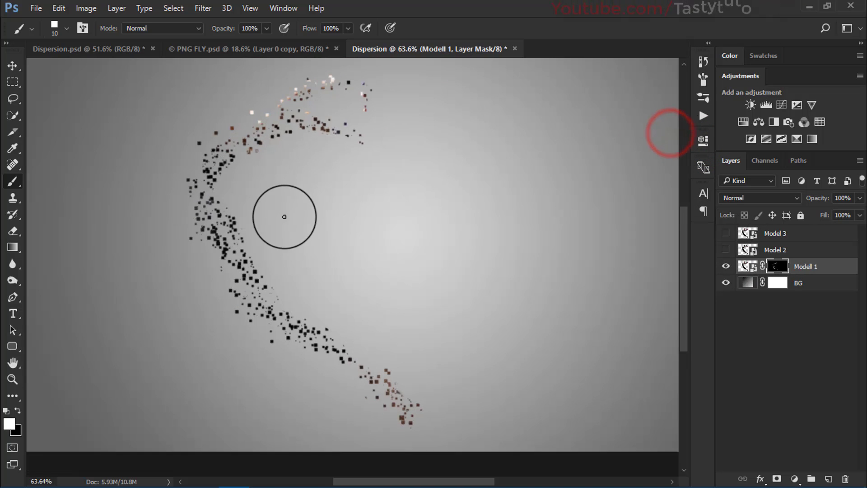
pyautogui.scroll(2, 286, 165)
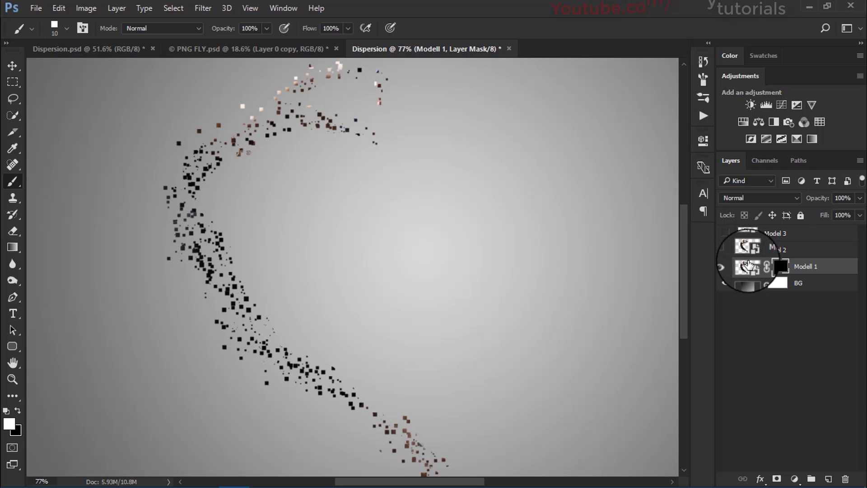
# Show the Model 2 layer, add a black layer mask to it, and target the layer's image instead of the mask.
pyautogui.click(725, 251)
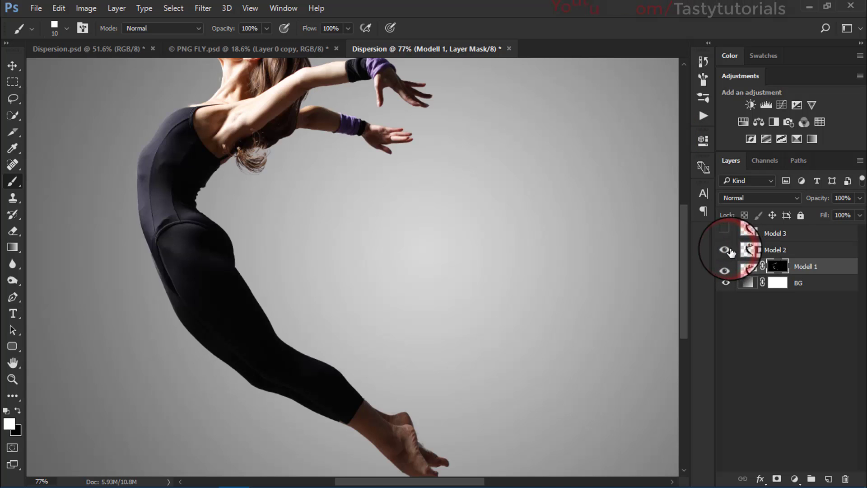
pyautogui.moveTo(749, 248); pyautogui.dragTo(761, 276)
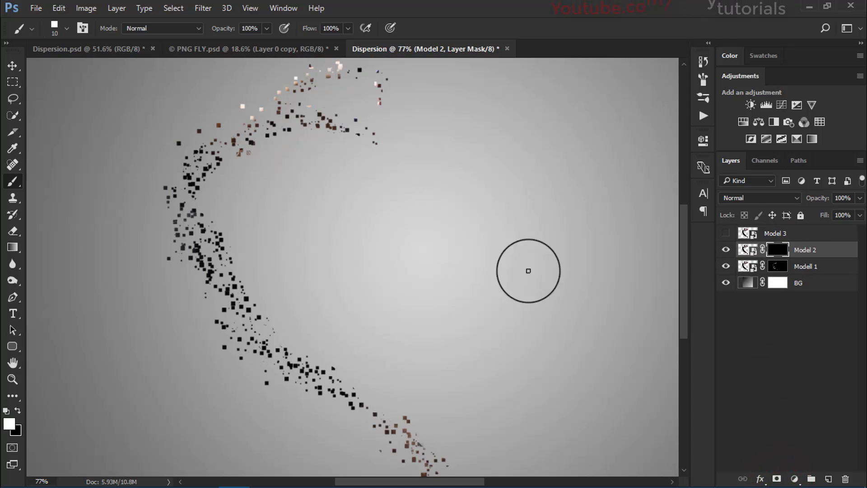
pyautogui.click(747, 249)
pyautogui.scroll(-1, 340, 213)
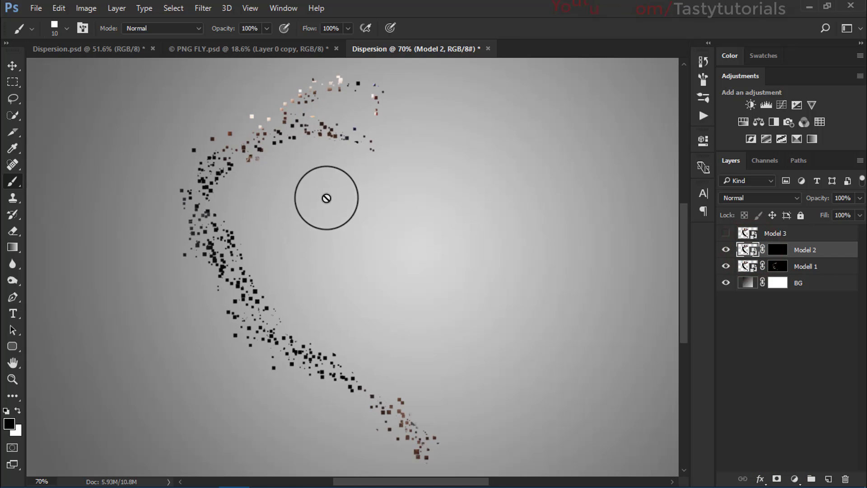
# Open Liquify on Model 2 and freeze the dancer's head, outer back and underside of the legs, using a Freeze Mask brush up to size 125.
pyautogui.click(205, 10)
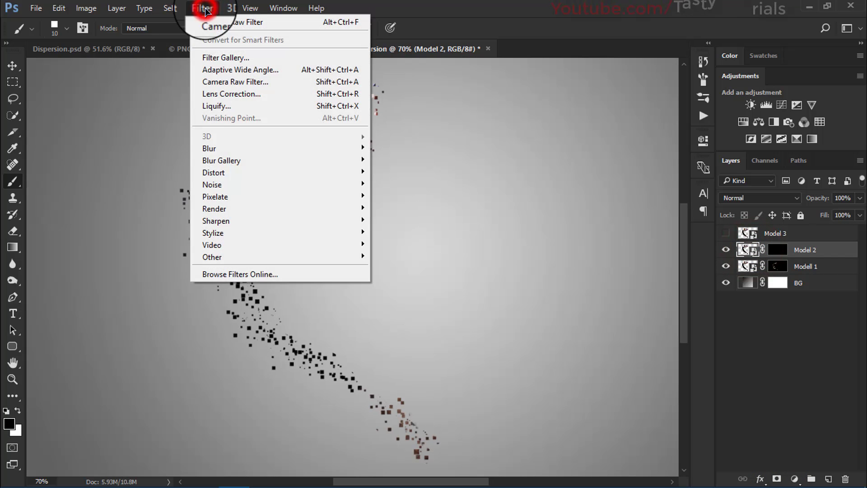
pyautogui.click(220, 107)
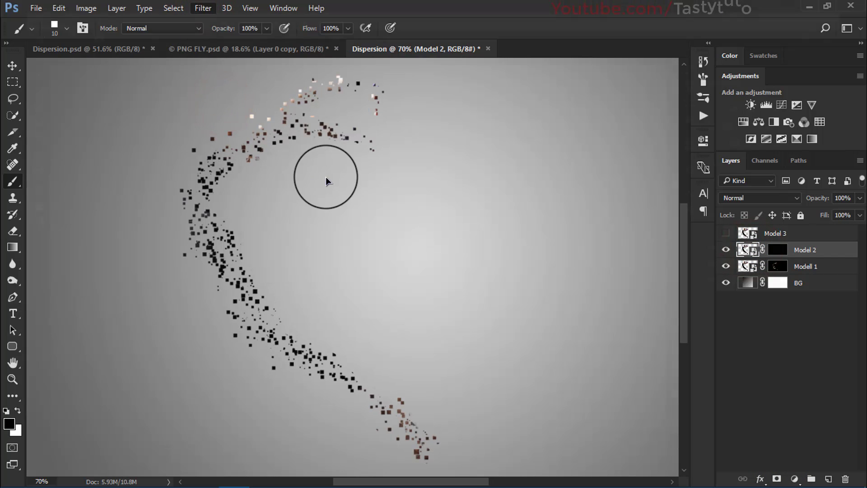
pyautogui.scroll(2, 103, 175)
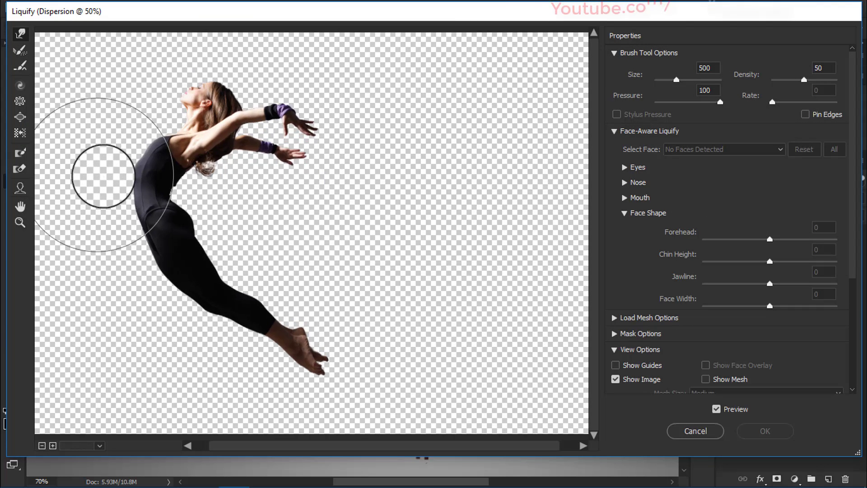
pyautogui.press('space')
pyautogui.moveTo(155, 170); pyautogui.dragTo(300, 200)
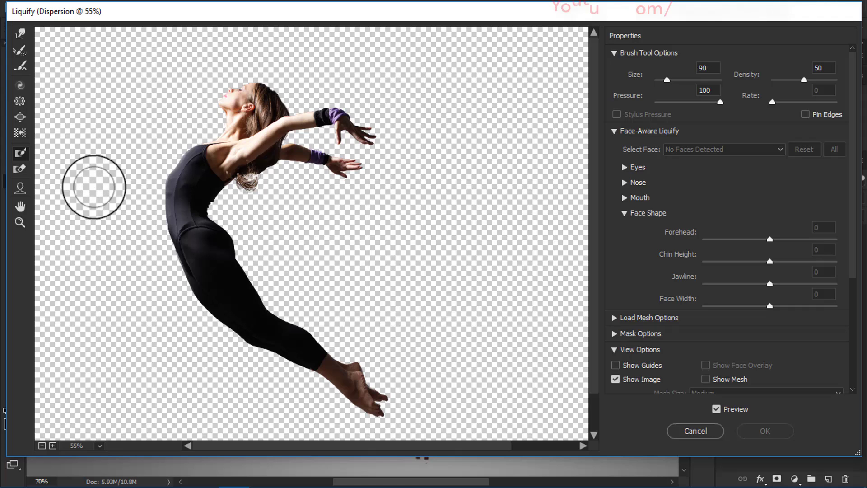
pyautogui.moveTo(236, 79)
pyautogui.mouseDown()
pyautogui.moveTo(236, 87)
pyautogui.moveTo(224, 117)
pyautogui.moveTo(190, 144)
pyautogui.moveTo(155, 212)
pyautogui.moveTo(154, 200)
pyautogui.moveTo(156, 221)
pyautogui.moveTo(158, 209)
pyautogui.moveTo(167, 220)
pyautogui.moveTo(164, 251)
pyautogui.moveTo(195, 315)
pyautogui.moveTo(205, 324)
pyautogui.moveTo(208, 314)
pyautogui.moveTo(243, 350)
pyautogui.moveTo(198, 319)
pyautogui.moveTo(163, 267)
pyautogui.moveTo(264, 359)
pyautogui.moveTo(372, 438)
pyautogui.moveTo(330, 416)
pyautogui.moveTo(362, 422)
pyautogui.moveTo(369, 432)
pyautogui.moveTo(328, 417)
pyautogui.moveTo(255, 364)
pyautogui.moveTo(240, 340)
pyautogui.moveTo(333, 409)
pyautogui.moveTo(283, 372)
pyautogui.moveTo(333, 409)
pyautogui.moveTo(320, 389)
pyautogui.moveTo(168, 284)
pyautogui.moveTo(151, 230)
pyautogui.moveTo(189, 284)
pyautogui.moveTo(165, 219)
pyautogui.moveTo(170, 164)
pyautogui.moveTo(224, 122)
pyautogui.moveTo(266, 111)
pyautogui.moveTo(260, 93)
pyautogui.moveTo(286, 101)
pyautogui.moveTo(246, 81)
pyautogui.moveTo(239, 98)
pyautogui.moveTo(271, 91)
pyautogui.moveTo(236, 101)
pyautogui.moveTo(151, 159)
pyautogui.mouseUp()
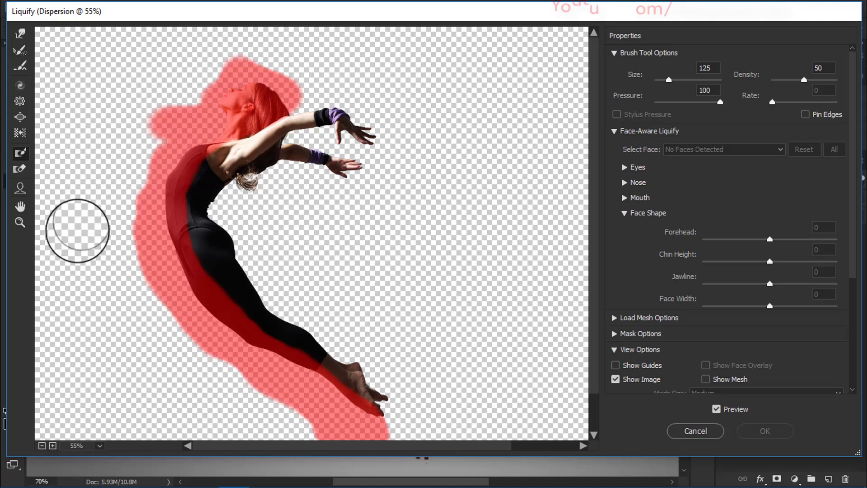
pyautogui.scroll(-1, 200, 294)
pyautogui.scroll(1, 202, 293)
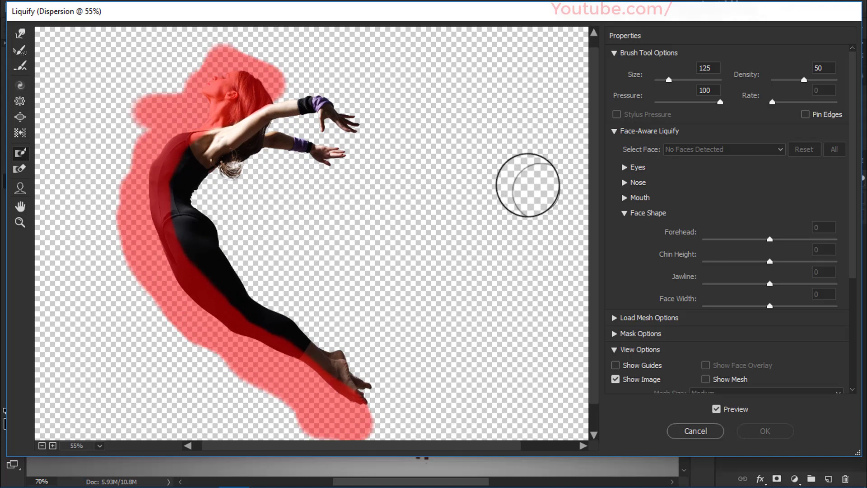
# Set the Forward Warp brush size to 800 and stretch the dancer's torso, hips and legs to the right.
pyautogui.click(19, 33)
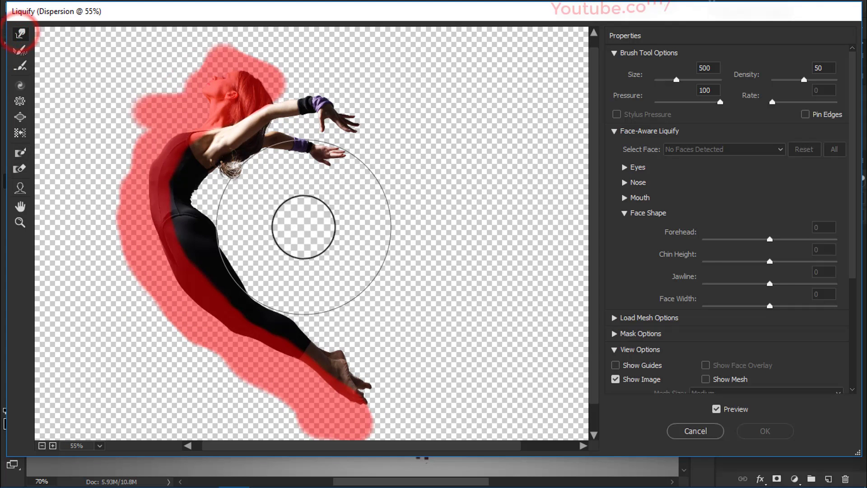
pyautogui.press(']')
pyautogui.press(']')
pyautogui.moveTo(265, 238); pyautogui.dragTo(295, 240)
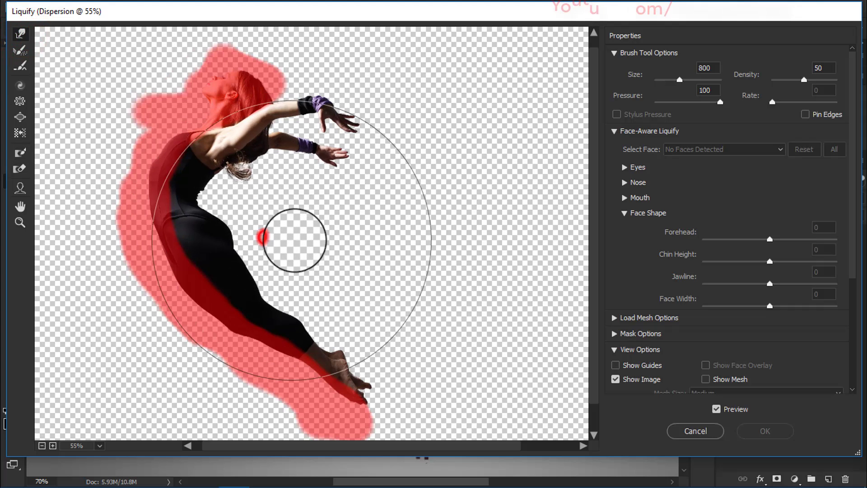
pyautogui.moveTo(246, 199)
pyautogui.mouseDown()
pyautogui.moveTo(301, 208)
pyautogui.moveTo(280, 210)
pyautogui.moveTo(317, 226)
pyautogui.moveTo(294, 249)
pyautogui.moveTo(338, 320)
pyautogui.moveTo(379, 362)
pyautogui.moveTo(454, 383)
pyautogui.mouseUp()
pyautogui.scroll(1, 427, 377)
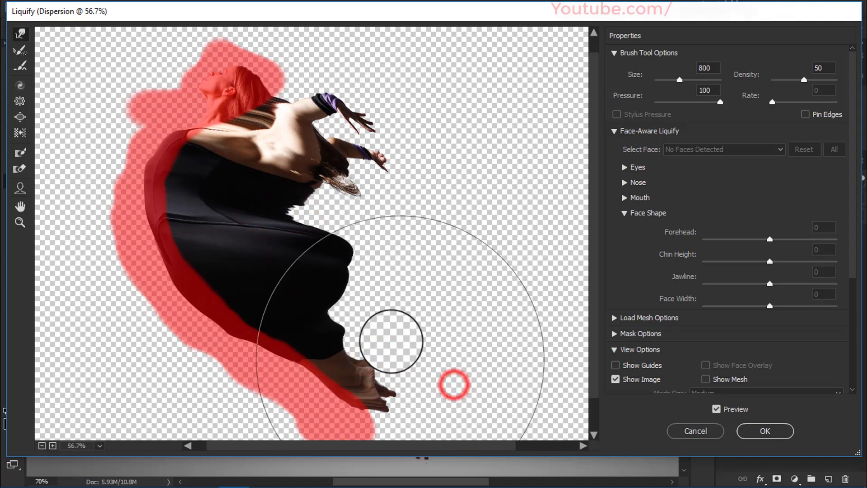
# Push the dancer's lower legs and feet further to the right with the size 800 Forward Warp brush.
pyautogui.moveTo(384, 326); pyautogui.dragTo(463, 329)
pyautogui.moveTo(427, 353); pyautogui.dragTo(458, 358)
pyautogui.moveTo(434, 362); pyautogui.dragTo(455, 364)
pyautogui.moveTo(474, 323); pyautogui.dragTo(421, 316)
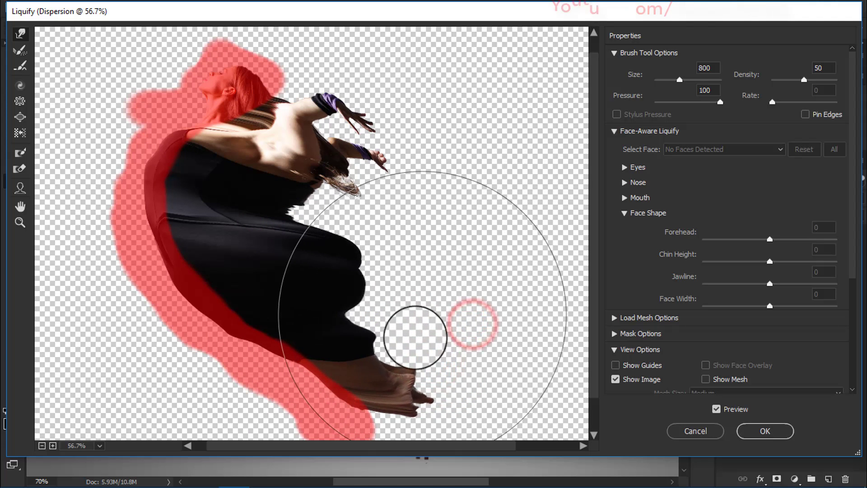
# Stretch the dancer's arms, hair, torso and hips further outward with the size 800 Forward Warp brush.
pyautogui.moveTo(418, 375)
pyautogui.mouseDown()
pyautogui.moveTo(388, 279)
pyautogui.moveTo(306, 229)
pyautogui.moveTo(329, 224)
pyautogui.moveTo(318, 212)
pyautogui.moveTo(352, 215)
pyautogui.moveTo(345, 242)
pyautogui.moveTo(373, 261)
pyautogui.moveTo(402, 261)
pyautogui.moveTo(340, 145)
pyautogui.moveTo(364, 157)
pyautogui.moveTo(330, 141)
pyautogui.moveTo(370, 99)
pyautogui.moveTo(365, 91)
pyautogui.moveTo(342, 94)
pyautogui.moveTo(348, 111)
pyautogui.mouseUp()
pyautogui.moveTo(383, 138)
pyautogui.mouseDown()
pyautogui.moveTo(357, 113)
pyautogui.moveTo(385, 70)
pyautogui.moveTo(415, 63)
pyautogui.moveTo(419, 88)
pyautogui.moveTo(443, 91)
pyautogui.moveTo(425, 85)
pyautogui.moveTo(452, 84)
pyautogui.moveTo(472, 47)
pyautogui.mouseUp()
pyautogui.moveTo(360, 113); pyautogui.dragTo(303, 133)
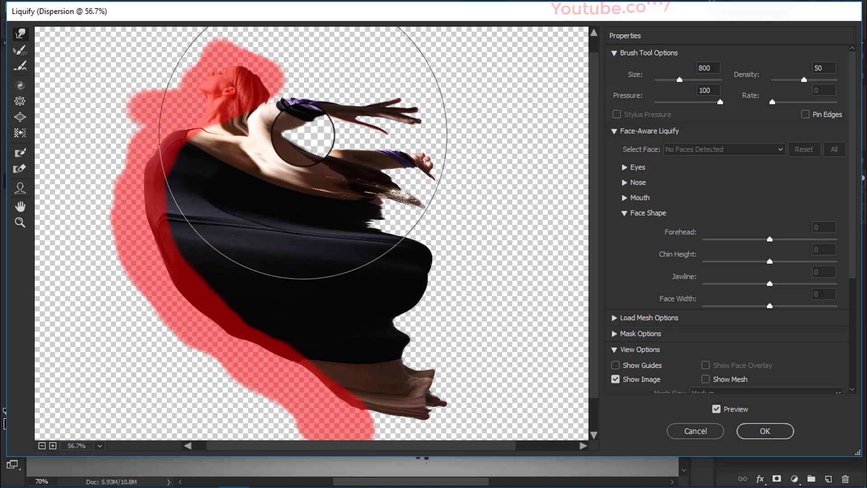
pyautogui.moveTo(352, 172); pyautogui.dragTo(368, 179)
pyautogui.moveTo(352, 206)
pyautogui.mouseDown()
pyautogui.moveTo(362, 211)
pyautogui.moveTo(312, 178)
pyautogui.moveTo(303, 187)
pyautogui.mouseUp()
# Reduce the Forward Warp brush size to 175 and pull out the edges of the stretched thigh and knee.
pyautogui.press('[')
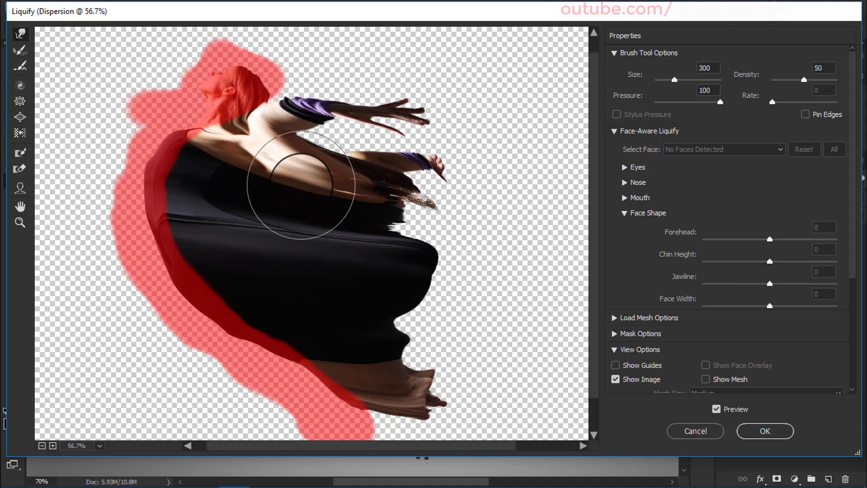
pyautogui.moveTo(359, 188); pyautogui.dragTo(375, 192)
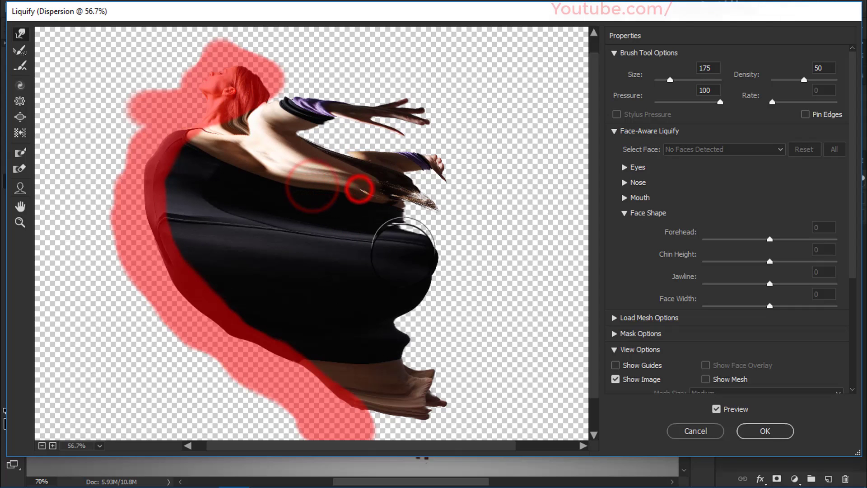
pyautogui.moveTo(401, 253); pyautogui.dragTo(420, 258)
pyautogui.moveTo(391, 267)
pyautogui.mouseDown()
pyautogui.moveTo(422, 280)
pyautogui.moveTo(424, 294)
pyautogui.mouseUp()
pyautogui.moveTo(369, 291); pyautogui.dragTo(391, 299)
pyautogui.moveTo(388, 311)
pyautogui.mouseDown()
pyautogui.moveTo(425, 320)
pyautogui.moveTo(412, 329)
pyautogui.mouseUp()
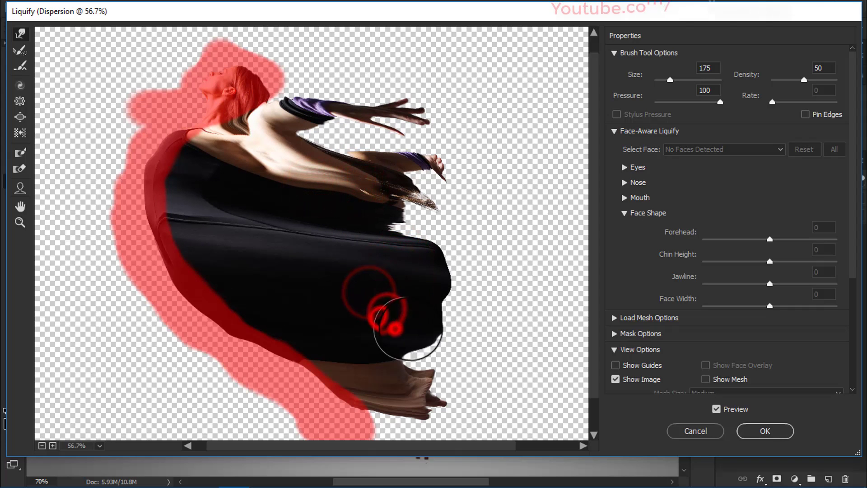
# Pull the stretched thigh into a long bulge to the right and reshape the ragged waist edge.
pyautogui.moveTo(398, 277); pyautogui.dragTo(433, 271)
pyautogui.moveTo(455, 259); pyautogui.dragTo(471, 263)
pyautogui.moveTo(472, 266); pyautogui.dragTo(462, 278)
pyautogui.moveTo(455, 290); pyautogui.dragTo(463, 291)
pyautogui.moveTo(389, 228); pyautogui.dragTo(380, 214)
pyautogui.moveTo(372, 217)
pyautogui.mouseDown()
pyautogui.moveTo(382, 221)
pyautogui.moveTo(375, 227)
pyautogui.mouseUp()
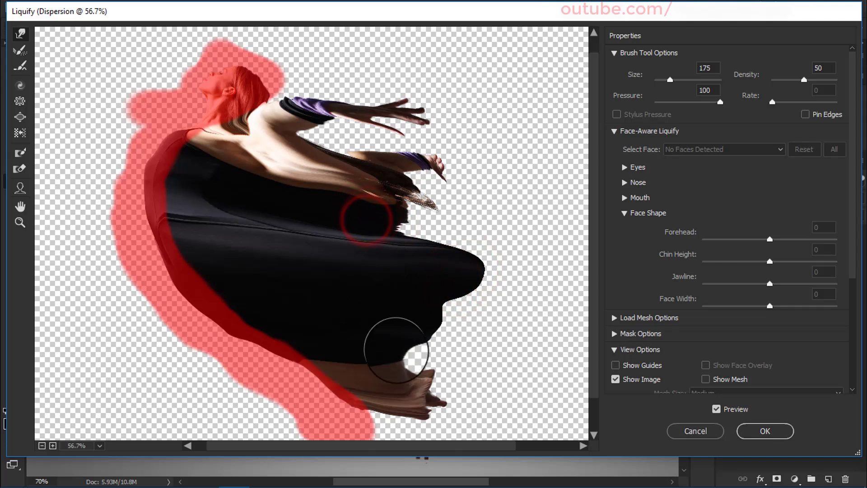
# Stretch the feet outward and refine the thigh, waist and shoulder edges with the size 175 Forward Warp brush, and apply the Liquify filter.
pyautogui.moveTo(402, 367)
pyautogui.mouseDown()
pyautogui.moveTo(397, 387)
pyautogui.moveTo(443, 411)
pyautogui.moveTo(465, 411)
pyautogui.moveTo(441, 410)
pyautogui.moveTo(469, 421)
pyautogui.moveTo(417, 366)
pyautogui.moveTo(414, 343)
pyautogui.mouseUp()
pyautogui.moveTo(379, 222); pyautogui.dragTo(387, 220)
pyautogui.moveTo(367, 211); pyautogui.dragTo(372, 210)
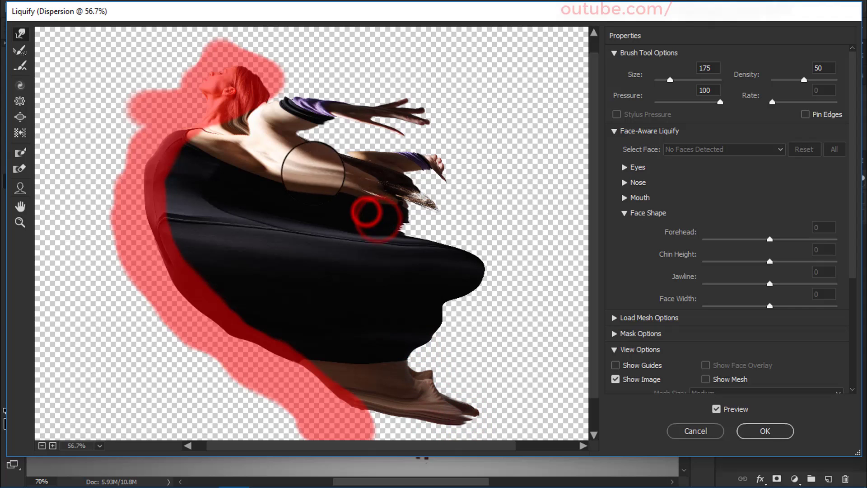
pyautogui.moveTo(236, 118)
pyautogui.mouseDown()
pyautogui.moveTo(278, 107)
pyautogui.moveTo(305, 169)
pyautogui.moveTo(310, 140)
pyautogui.moveTo(294, 145)
pyautogui.mouseUp()
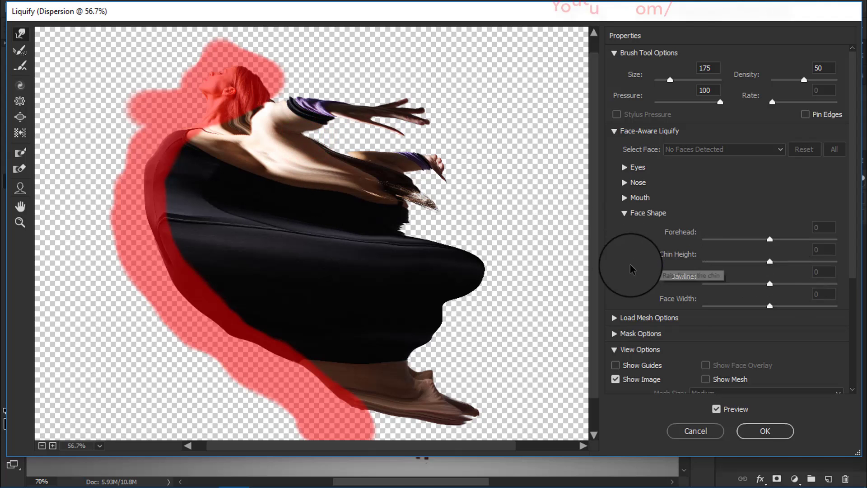
pyautogui.click(790, 431)
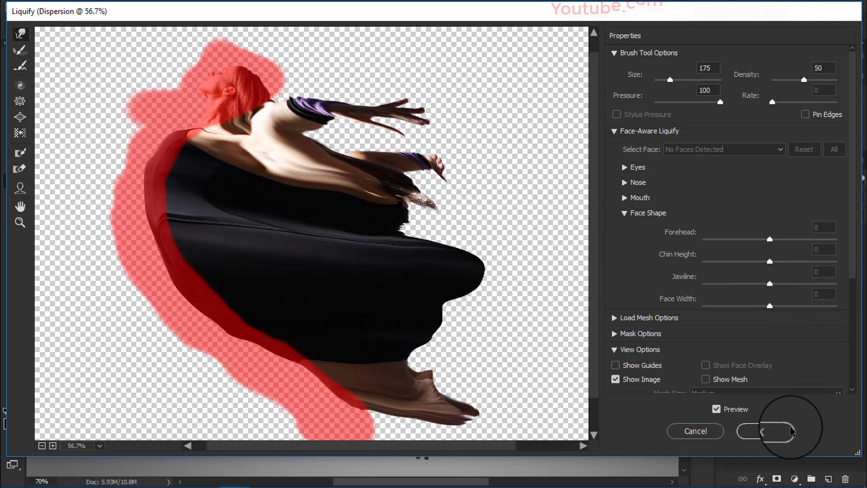
pyautogui.click(759, 431)
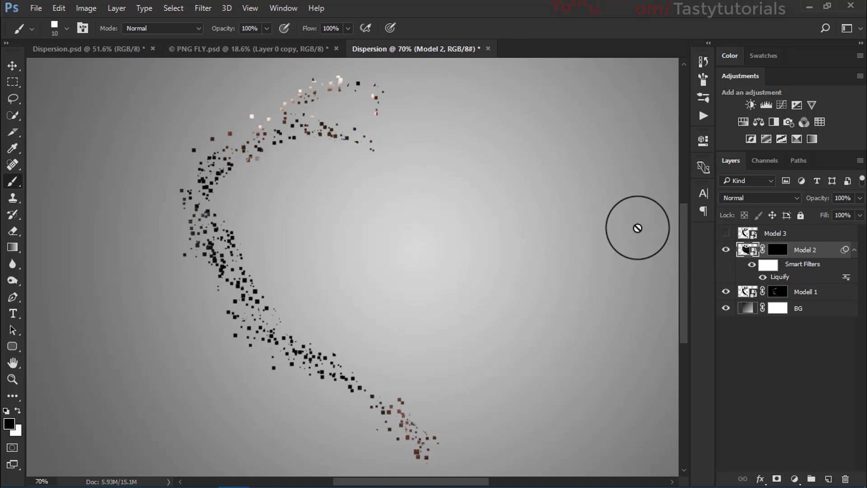
# Select the Model 2 layer mask, check the liquified dancer with the mask temporarily disabled, and re-enable the mask.
pyautogui.keyDown('alt'); pyautogui.click(773, 252); pyautogui.keyUp('alt')
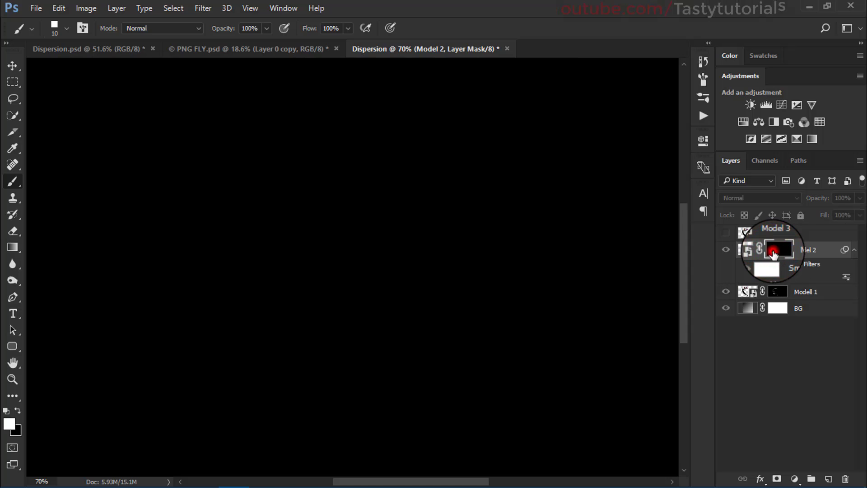
pyautogui.keyDown('alt'); pyautogui.click(773, 253); pyautogui.keyUp('alt')
pyautogui.keyDown('shift'); pyautogui.click(773, 253); pyautogui.keyUp('shift')
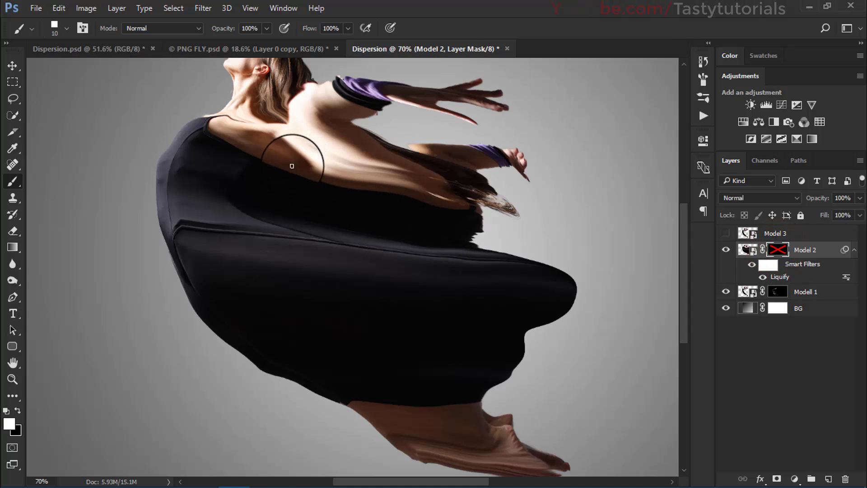
pyautogui.keyDown('shift'); pyautogui.click(775, 251); pyautogui.keyUp('shift')
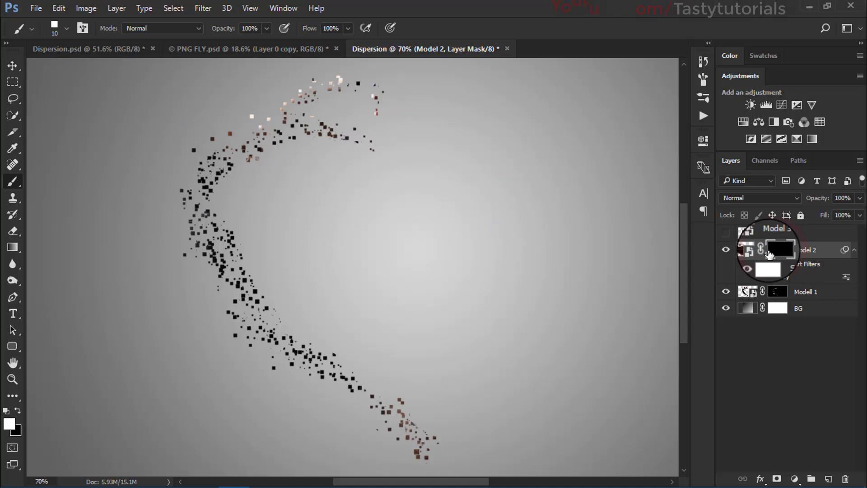
pyautogui.scroll(-2, 382, 206)
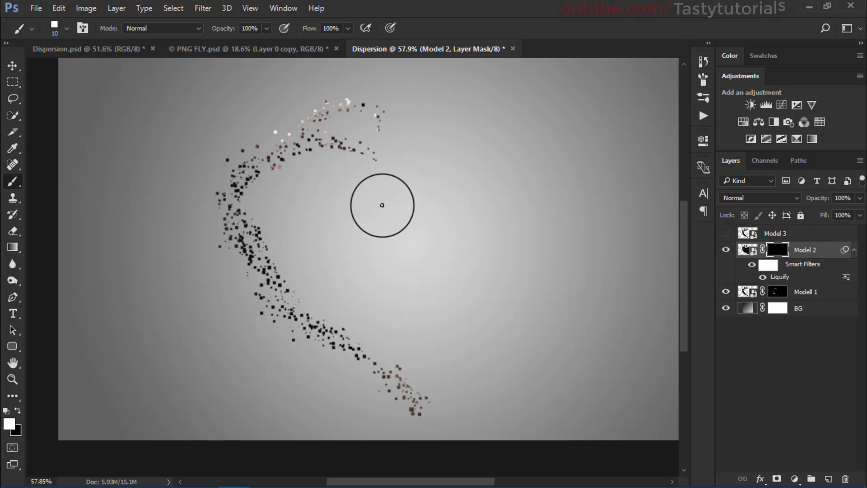
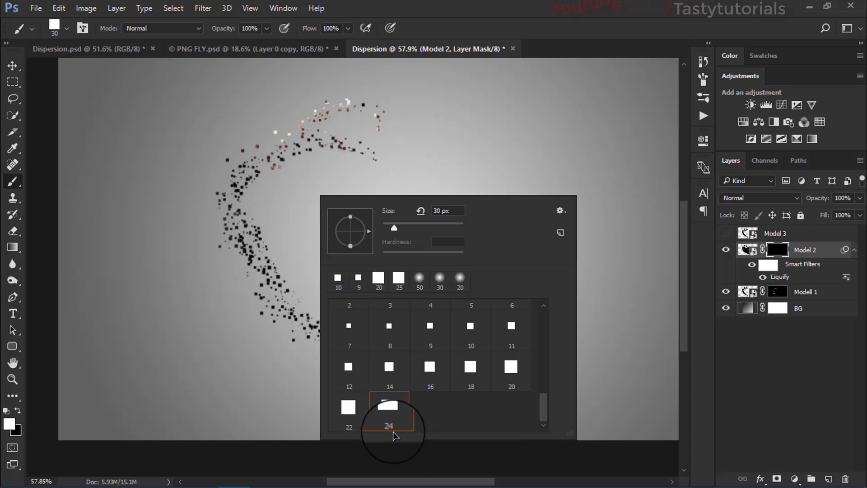
pyautogui.click(520, 1)
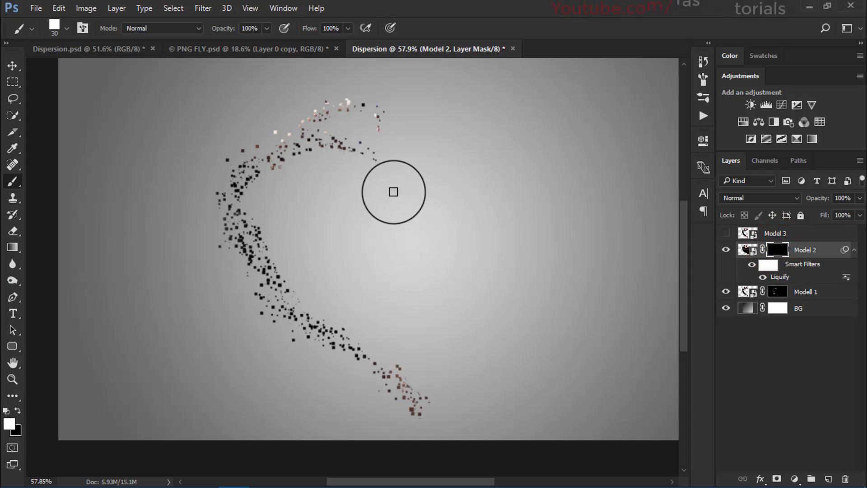
pyautogui.moveTo(387, 194); pyautogui.dragTo(358, 224)
pyautogui.scroll(3, 269, 241)
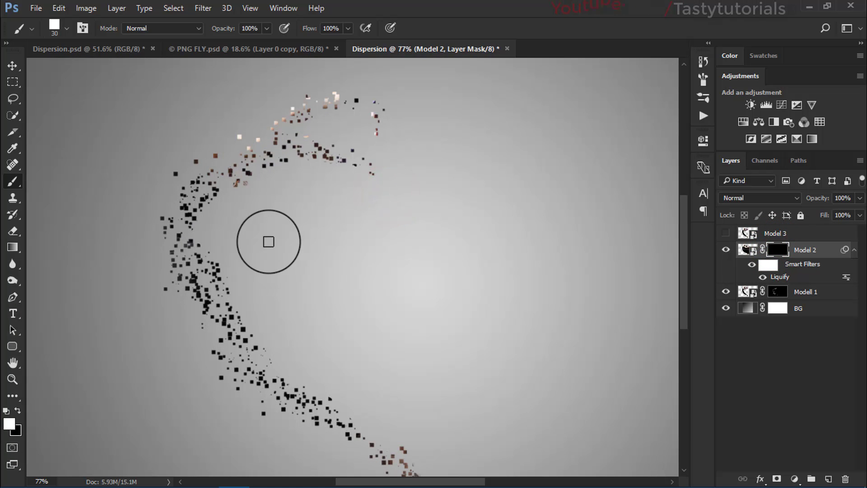
pyautogui.keyDown('ctrl'); pyautogui.click(268, 241); pyautogui.keyUp('ctrl')
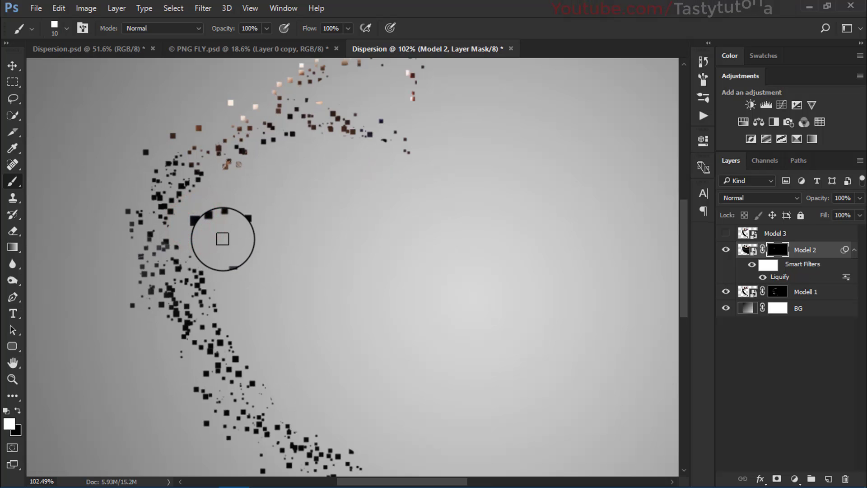
pyautogui.hotkey('ctrl', 'alt', 'z')
# Set the Model 2 layer mask density to 80% so the liquified dancer shows faintly as a painting guide.
pyautogui.click(774, 248)
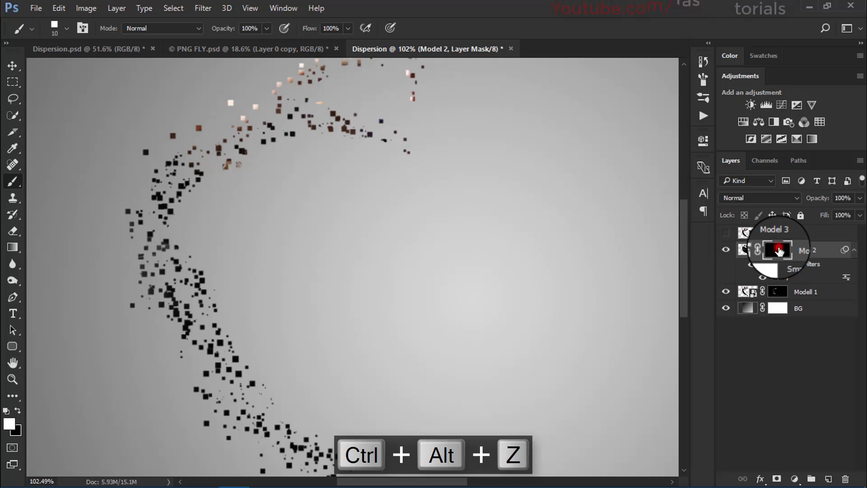
pyautogui.click(702, 145)
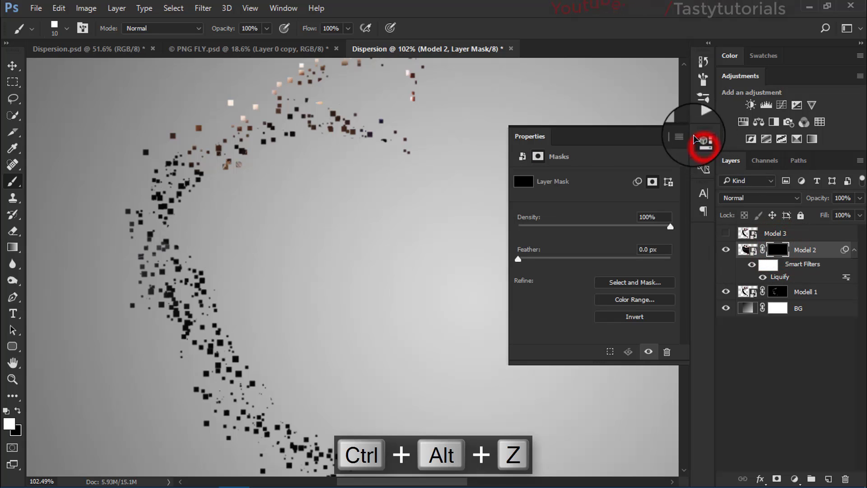
pyautogui.moveTo(647, 225); pyautogui.dragTo(640, 225)
pyautogui.click(665, 135)
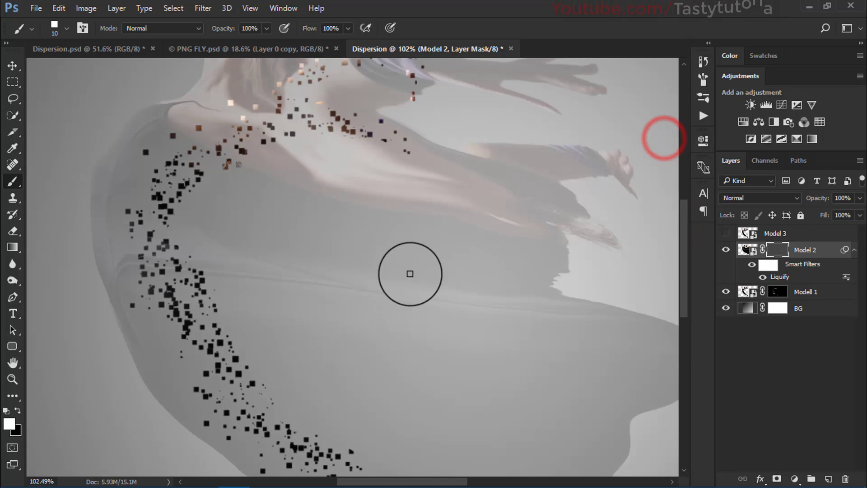
# Stamp small square particles on the Model 2 mask inside the curve of the dancer's back with the 10 px brush.
pyautogui.moveTo(411, 273); pyautogui.dragTo(376, 235)
pyautogui.moveTo(168, 158); pyautogui.dragTo(172, 158)
pyautogui.click(203, 173)
pyautogui.click(173, 182)
pyautogui.click(155, 199)
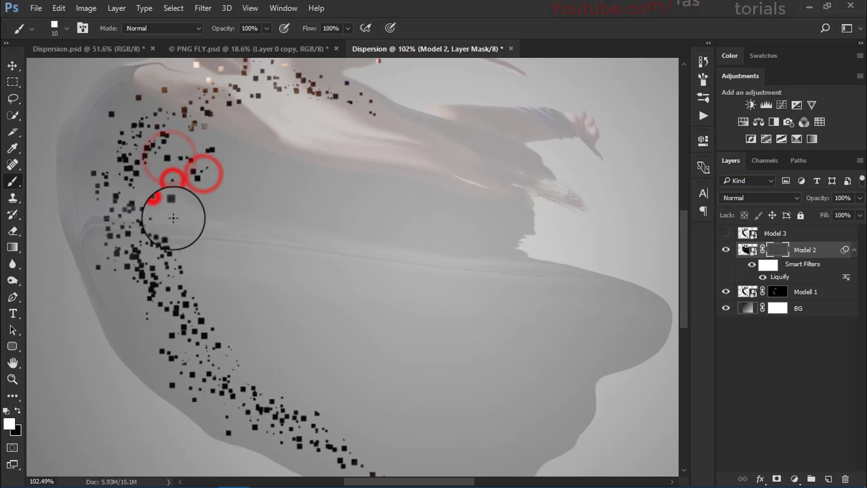
# Continue the 10 px square particles from the waist along the inner edge of the thigh towards the lower leg.
pyautogui.click(174, 220)
pyautogui.click(200, 263)
pyautogui.click(229, 296)
pyautogui.click(227, 332)
pyautogui.click(241, 361)
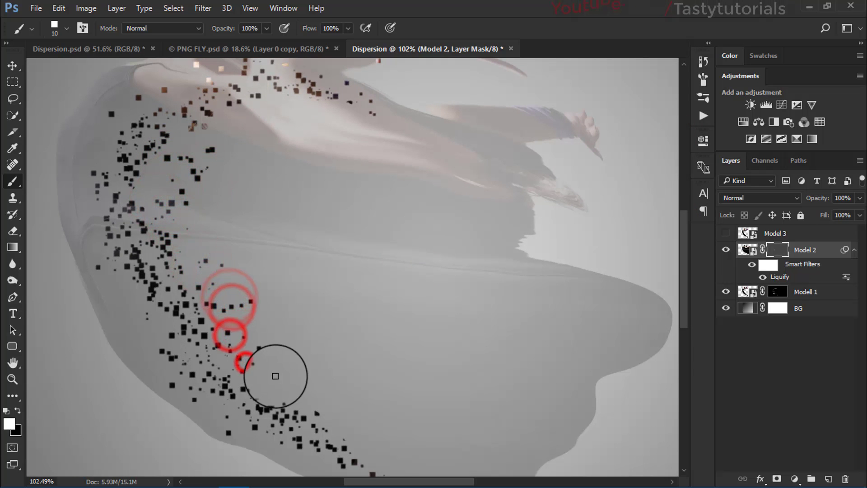
pyautogui.click(282, 372)
pyautogui.click(291, 386)
pyautogui.click(319, 400)
pyautogui.click(347, 425)
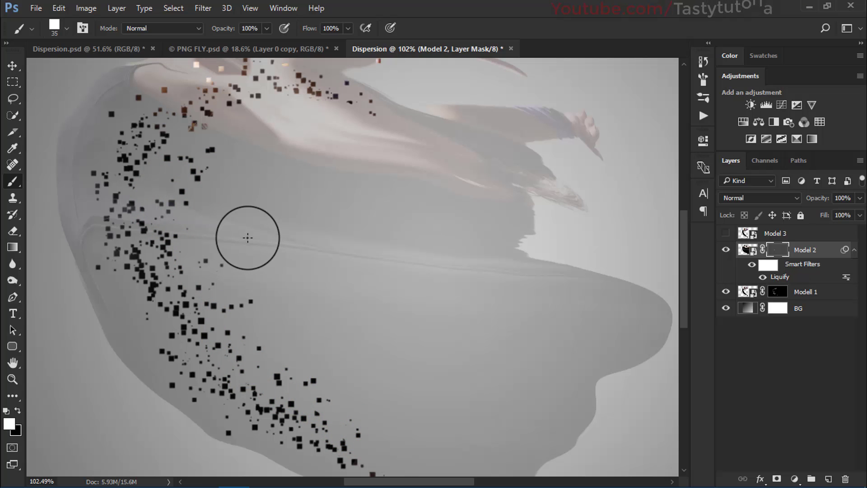
# Undo the oversized stamp and scatter larger squares over the stretched waist area with the 35 px brush.
pyautogui.click(228, 228)
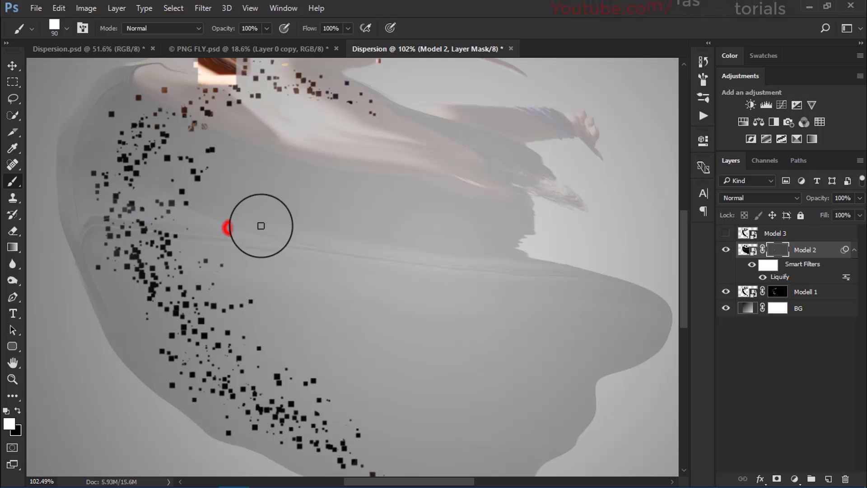
pyautogui.hotkey('ctrl', 'alt', 'z')
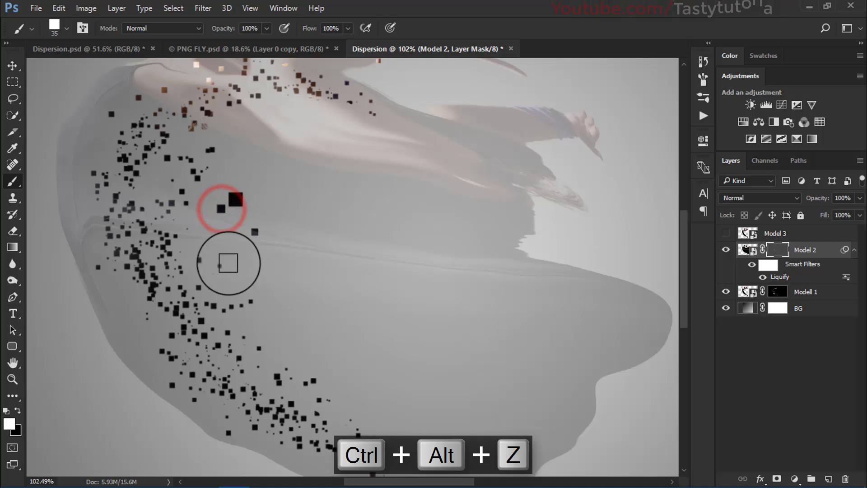
pyautogui.click(231, 260)
pyautogui.click(311, 225)
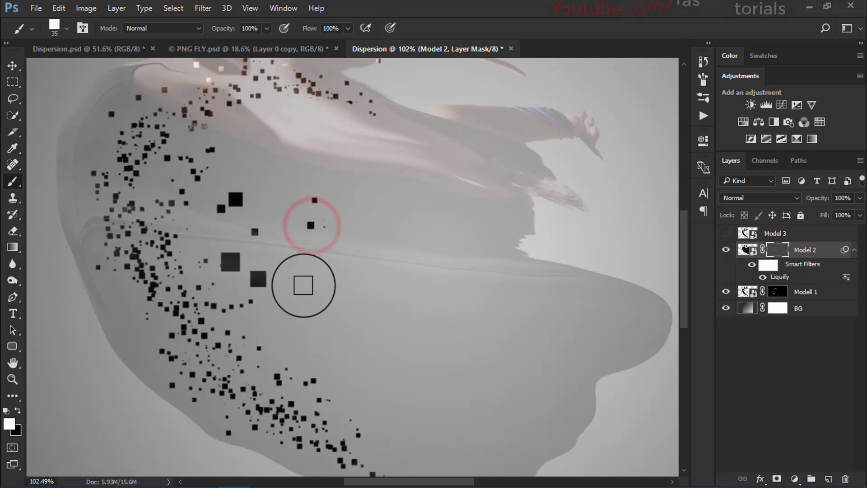
# Fill in medium particles around the large squares, from the waist to the thigh, with the 15 px square brush.
pyautogui.click(265, 337)
pyautogui.click(277, 353)
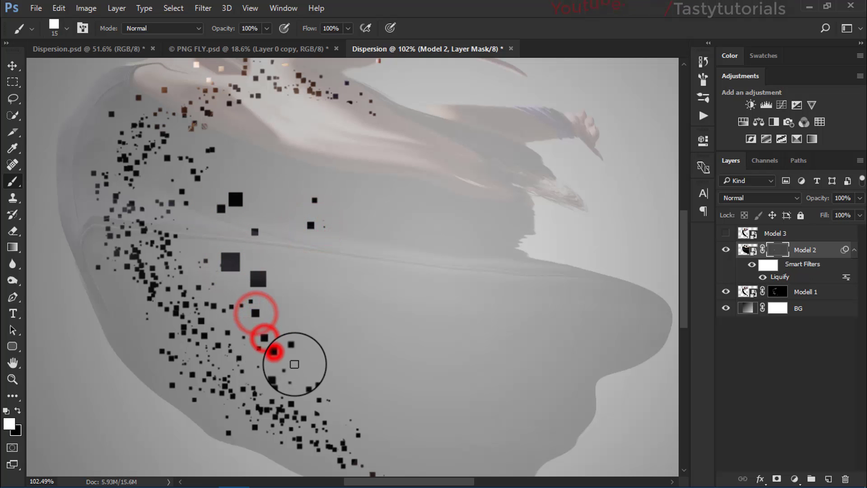
pyautogui.click(296, 367)
pyautogui.click(300, 385)
pyautogui.click(194, 229)
pyautogui.click(284, 169)
pyautogui.click(251, 154)
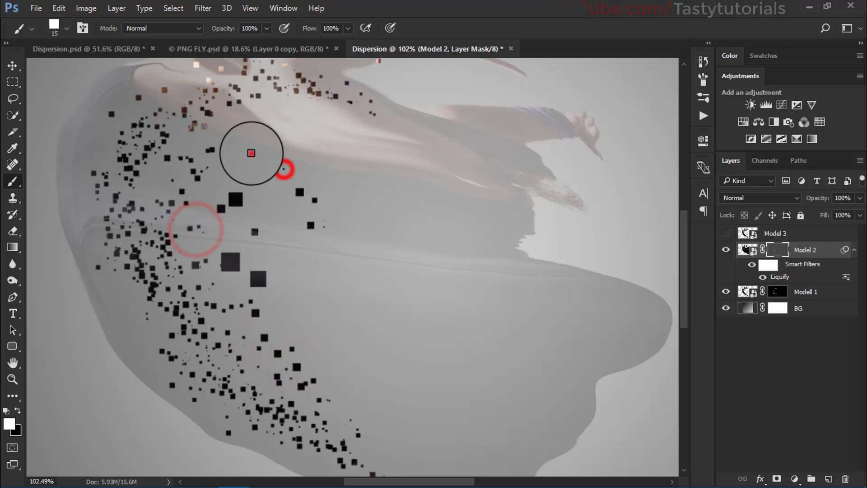
pyautogui.click(258, 183)
pyautogui.click(275, 215)
# Reduce the square brush to 8 px and scatter fine particles over the lower leg and stretched feet.
pyautogui.press('[')
pyautogui.press('[')
pyautogui.press('[')
pyautogui.click(285, 266)
pyautogui.click(300, 309)
pyautogui.click(317, 273)
pyautogui.click(332, 341)
pyautogui.click(379, 300)
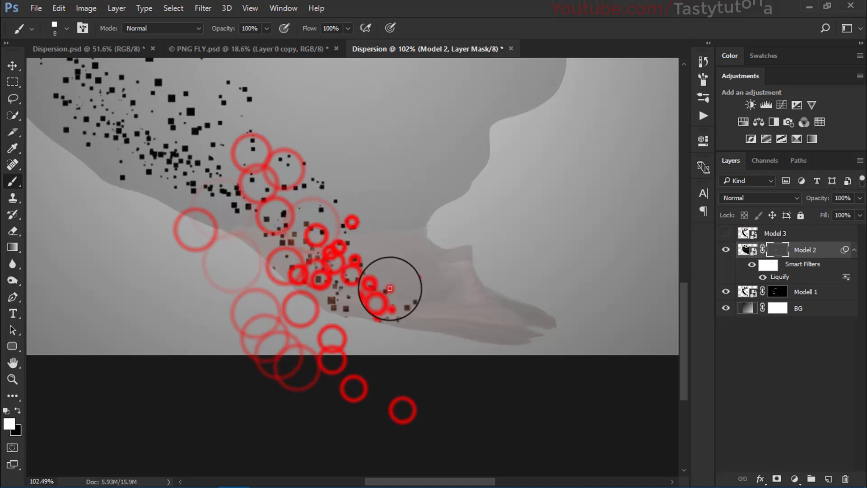
pyautogui.click(466, 304)
pyautogui.click(513, 335)
# Scatter fine 8 px particles on the Model 2 mask around the shoulder and upper arm.
pyautogui.click(306, 121)
pyautogui.click(269, 149)
pyautogui.click(320, 229)
pyautogui.click(298, 219)
pyautogui.scroll(3, 289, 209)
pyautogui.click(242, 180)
# Return to the Model 2 mask, clear the selection, and scatter more small squares across the stretched thigh.
pyautogui.keyDown('ctrl'); pyautogui.click(747, 291); pyautogui.keyUp('ctrl')
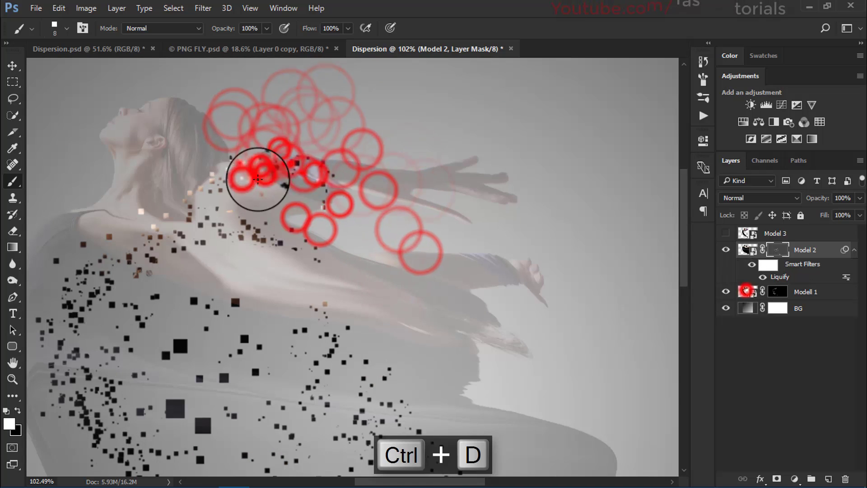
pyautogui.click(777, 250)
pyautogui.click(336, 248)
pyautogui.hotkey('ctrl', 'd')
pyautogui.hotkey('ctrl', '0')
pyautogui.click(405, 334)
pyautogui.click(286, 255)
# Enlarge the square brush to 30 px and add a few bigger squares over the waist, thigh and calf.
pyautogui.press(']')
pyautogui.click(326, 347)
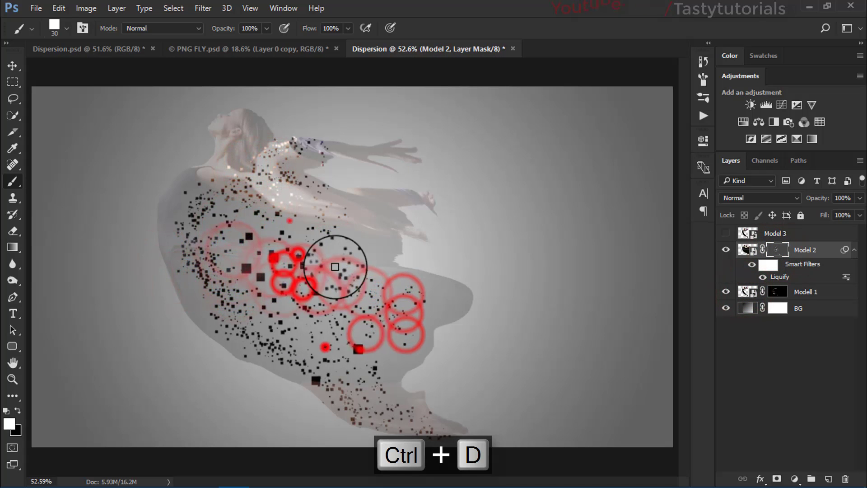
pyautogui.click(360, 349)
pyautogui.click(289, 219)
pyautogui.click(316, 380)
pyautogui.scroll(2, 260, 239)
pyautogui.click(275, 259)
pyautogui.scroll(2, 233, 271)
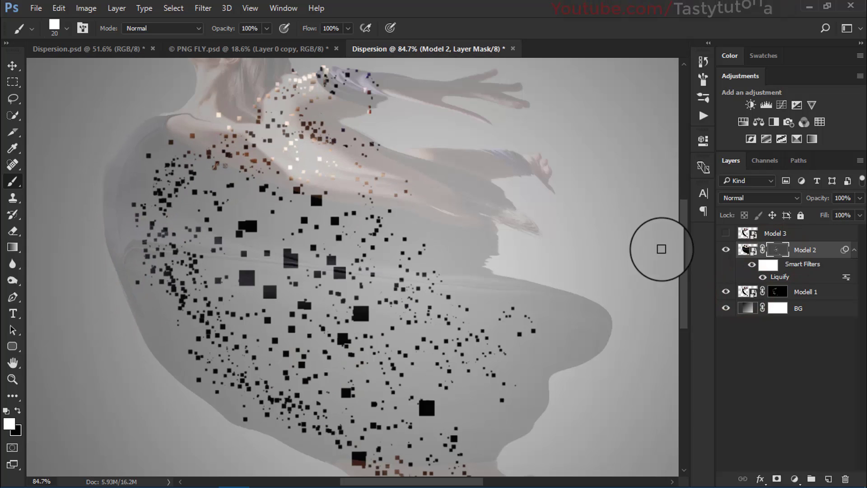
# Restore the Model 2 layer mask density to 100%.
pyautogui.click(699, 142)
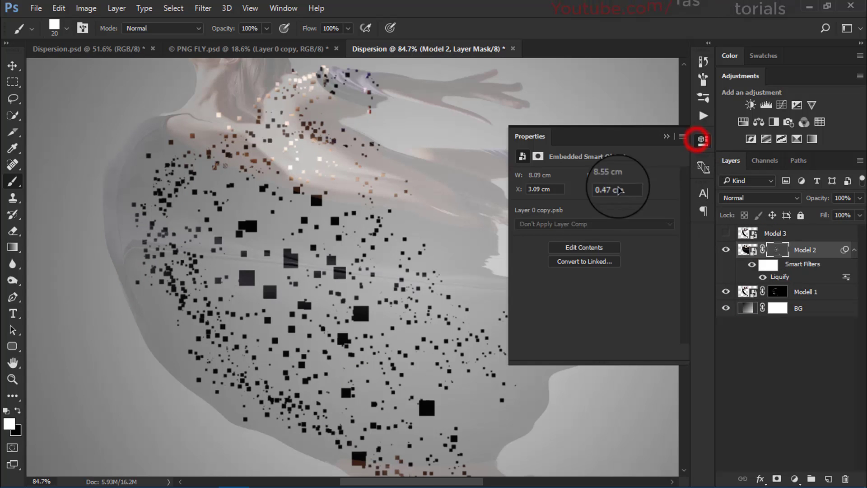
pyautogui.click(701, 137)
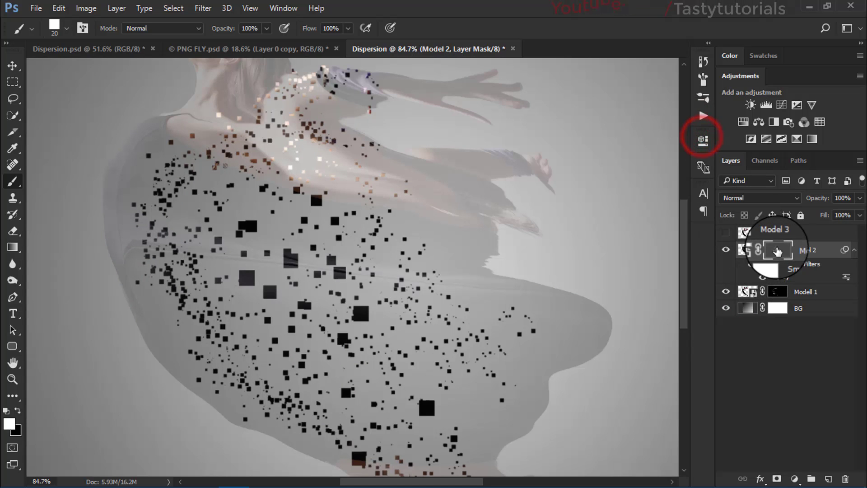
pyautogui.click(777, 249)
pyautogui.click(703, 140)
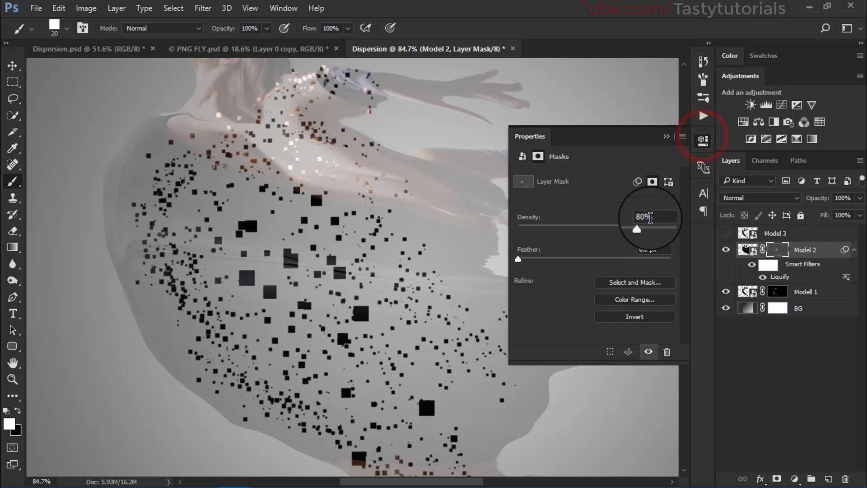
pyautogui.moveTo(669, 236); pyautogui.dragTo(689, 233)
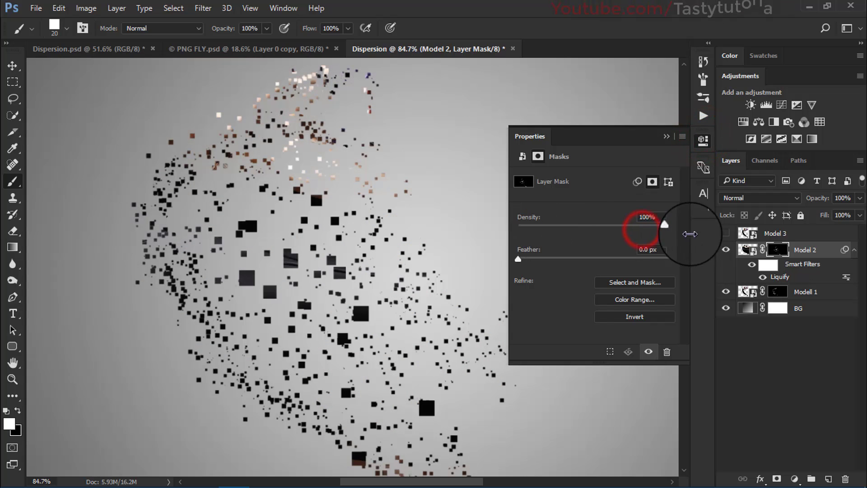
pyautogui.click(664, 141)
pyautogui.scroll(-2, 472, 211)
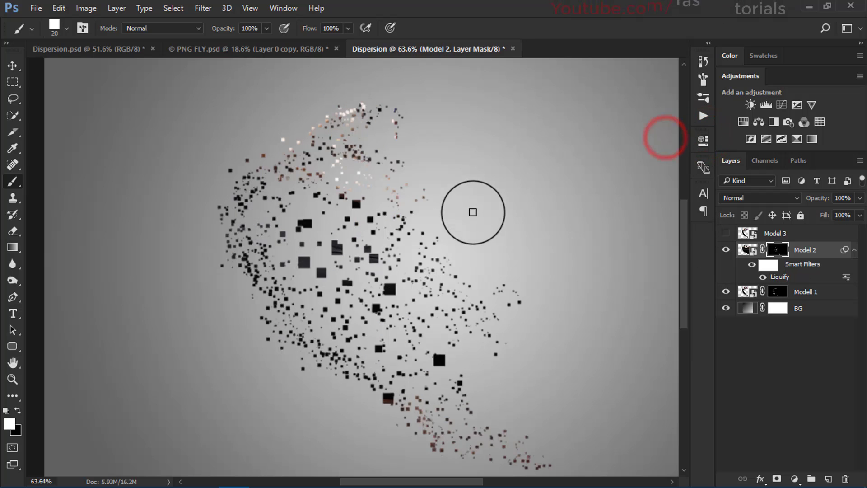
pyautogui.click(330, 267)
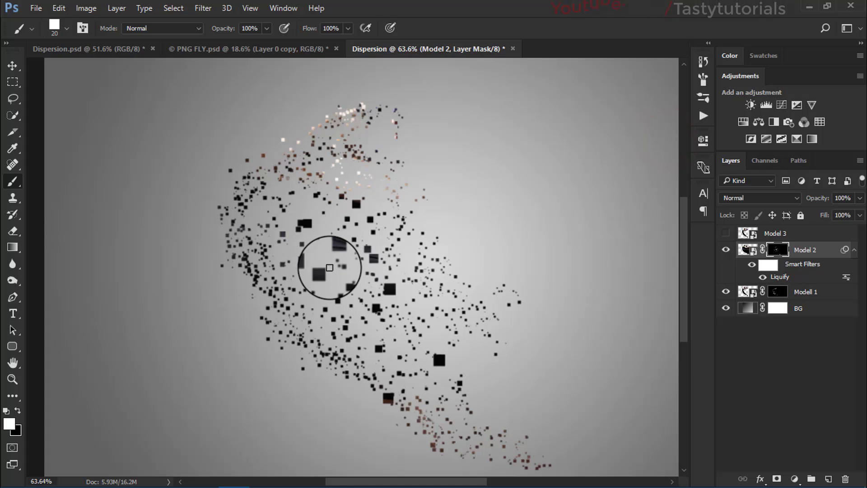
pyautogui.moveTo(319, 260); pyautogui.dragTo(327, 239)
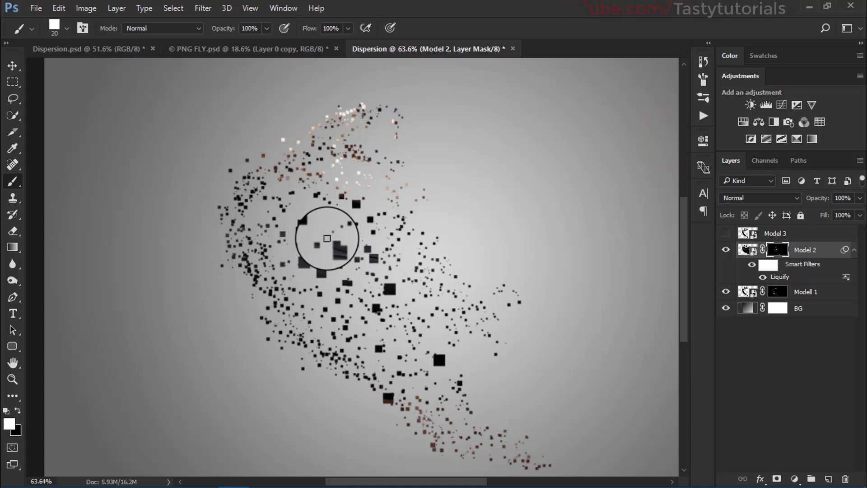
pyautogui.moveTo(343, 249); pyautogui.dragTo(288, 216)
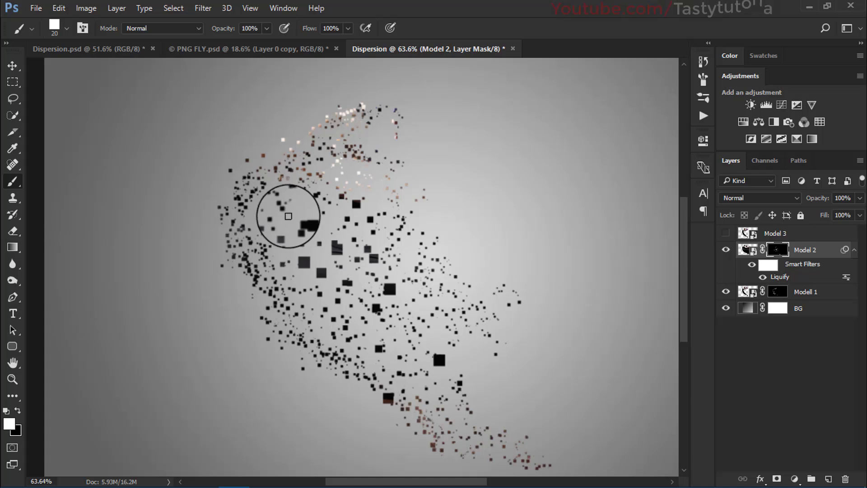
# Collapse the Model 2 smart filter list, make the Model 3 layer visible, and add a white layer mask to it.
pyautogui.click(854, 249)
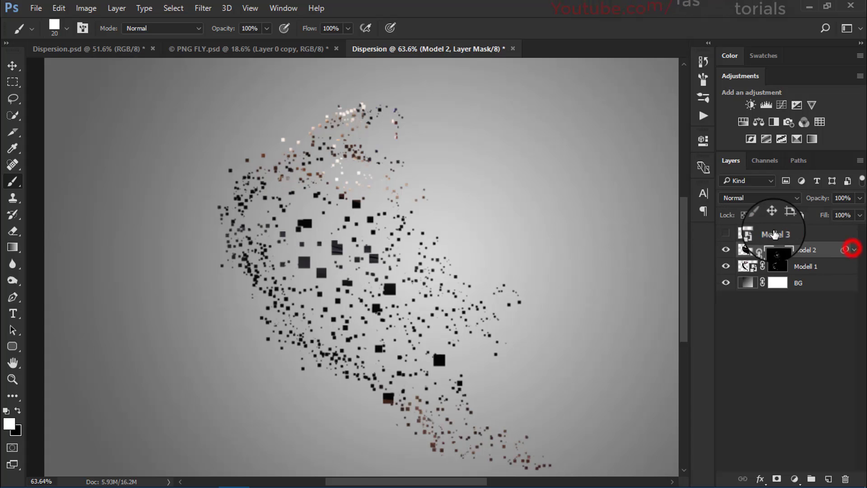
pyautogui.click(726, 235)
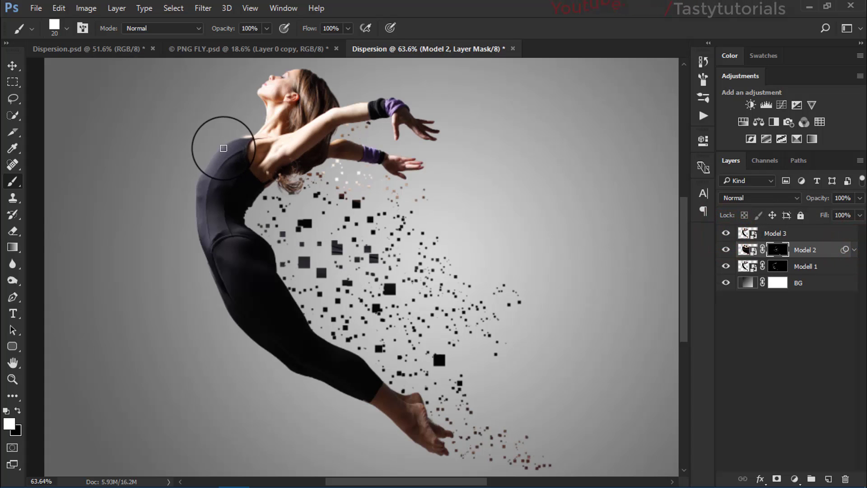
pyautogui.scroll(1, 220, 147)
pyautogui.scroll(1, 220, 147)
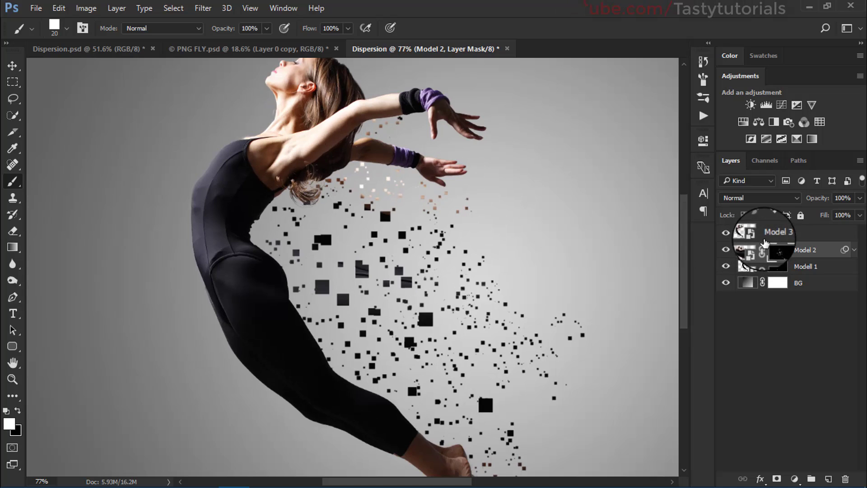
pyautogui.click(747, 233)
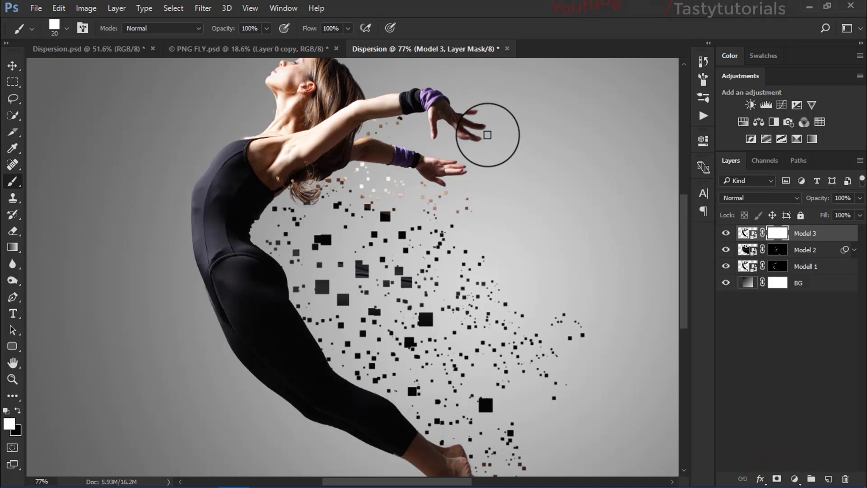
# Choose the 22 px square brush for painting on the Model 3 layer mask.
pyautogui.scroll(-3, 358, 184)
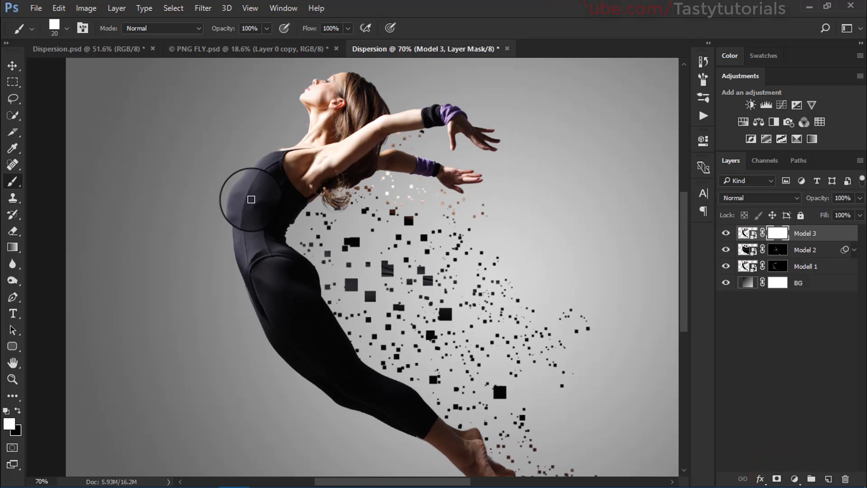
pyautogui.rightClick(251, 199)
pyautogui.click(285, 413)
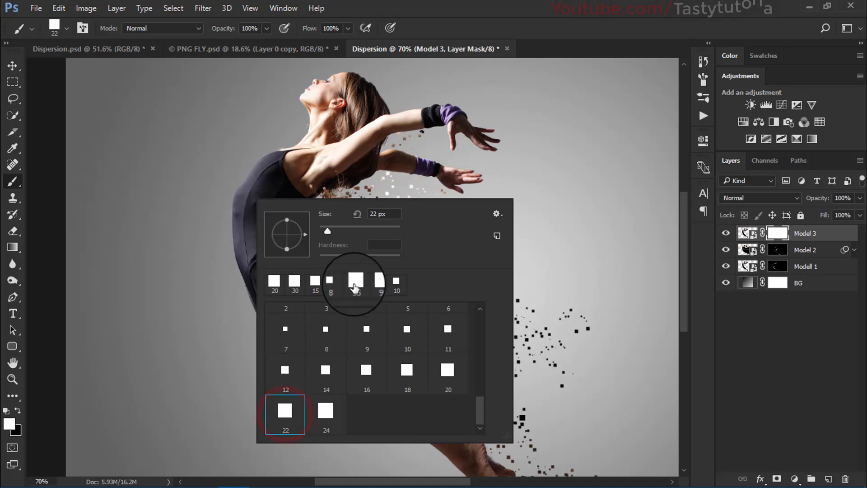
pyautogui.rightClick(449, 149)
pyautogui.click(553, 3)
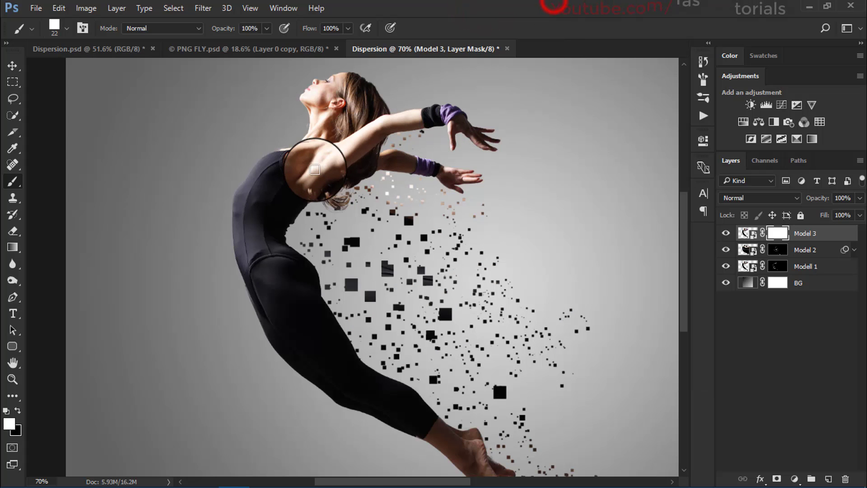
pyautogui.scroll(1, 349, 146)
pyautogui.moveTo(350, 146); pyautogui.dragTo(318, 211)
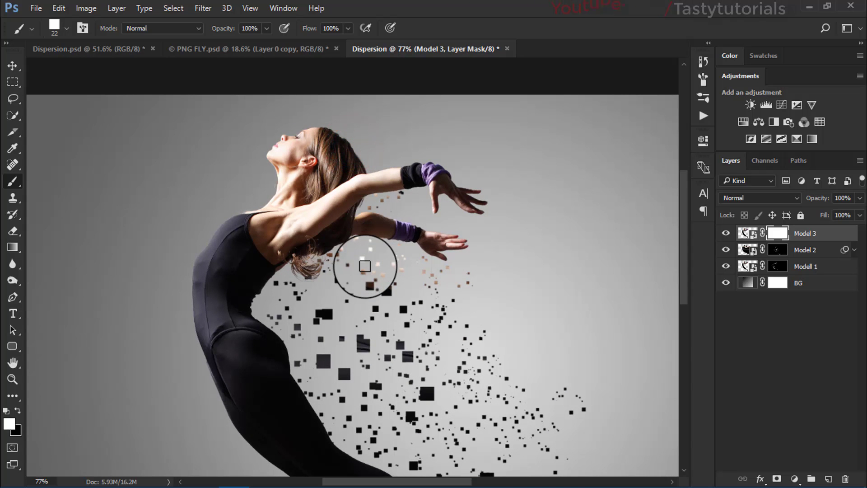
pyautogui.scroll(3, 365, 266)
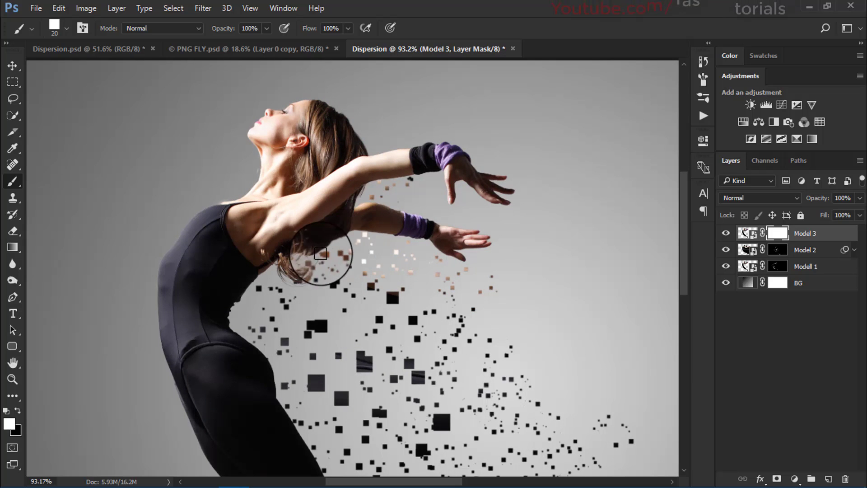
# Paint black squares on the Model 3 mask over the loose hair and along the inner edge of the back, legs and feet.
pyautogui.moveTo(293, 259); pyautogui.dragTo(273, 258)
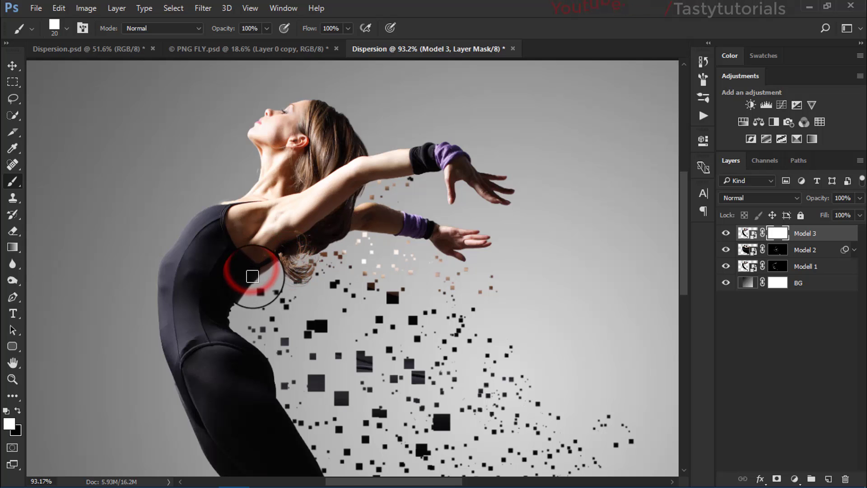
pyautogui.hotkey('ctrl', 'z')
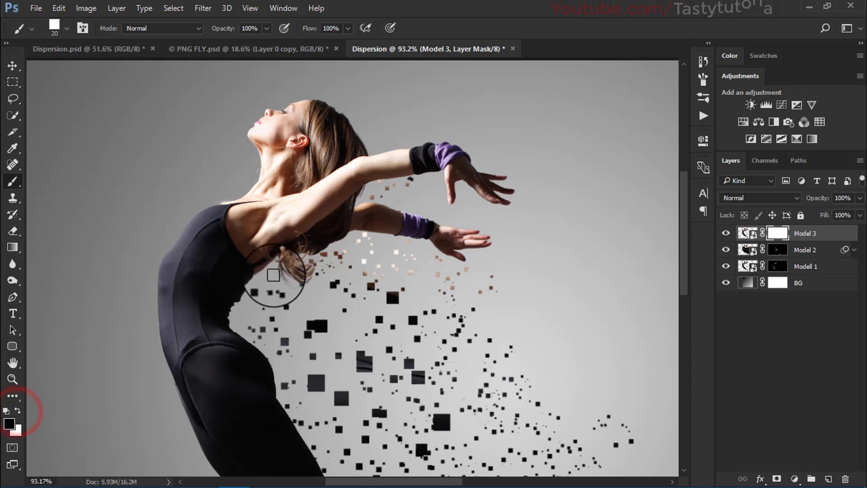
pyautogui.moveTo(289, 248)
pyautogui.mouseDown()
pyautogui.moveTo(262, 268)
pyautogui.moveTo(266, 279)
pyautogui.moveTo(239, 281)
pyautogui.moveTo(230, 295)
pyautogui.moveTo(228, 350)
pyautogui.moveTo(246, 332)
pyautogui.moveTo(263, 357)
pyautogui.moveTo(237, 353)
pyautogui.moveTo(239, 374)
pyautogui.moveTo(247, 379)
pyautogui.moveTo(252, 361)
pyautogui.mouseUp()
pyautogui.scroll(-3, 267, 293)
pyautogui.scroll(-3, 279, 298)
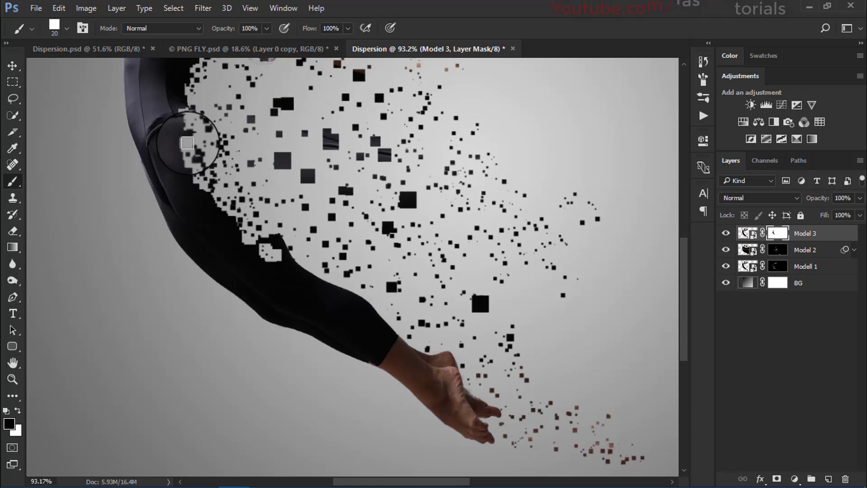
pyautogui.hscroll(1, 380, 271)
pyautogui.moveTo(379, 270)
pyautogui.mouseDown()
pyautogui.moveTo(435, 310)
pyautogui.moveTo(438, 345)
pyautogui.mouseUp()
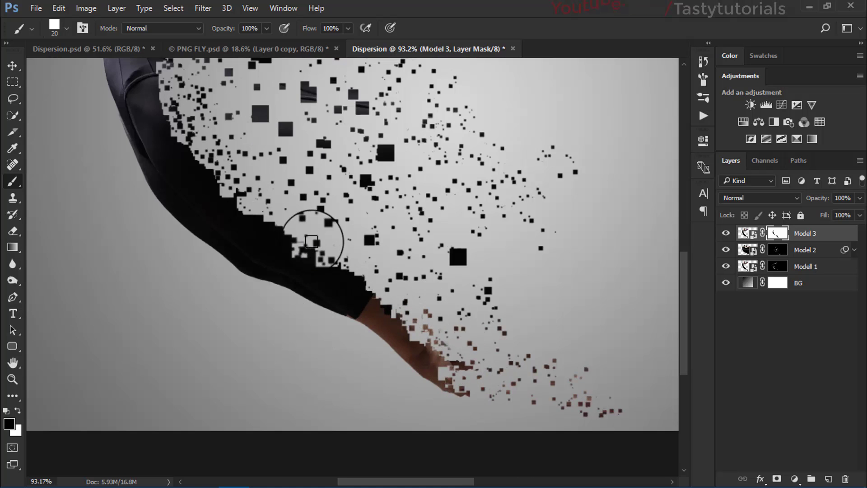
pyautogui.moveTo(233, 192); pyautogui.dragTo(392, 351)
# Break up both forearms behind the wristbands with black squares on the Model 3 mask.
pyautogui.scroll(1, 449, 129)
pyautogui.moveTo(449, 129); pyautogui.dragTo(416, 245)
pyautogui.moveTo(479, 152)
pyautogui.mouseDown()
pyautogui.moveTo(491, 127)
pyautogui.moveTo(473, 159)
pyautogui.mouseUp()
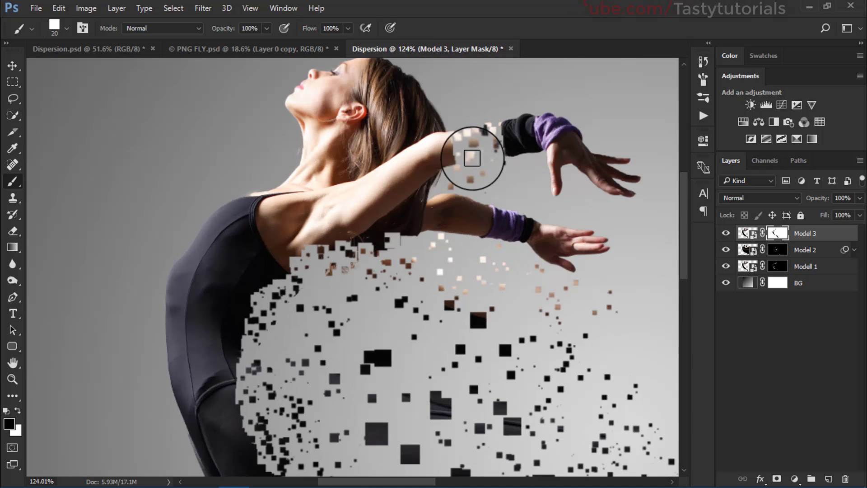
pyautogui.moveTo(471, 230)
pyautogui.mouseDown()
pyautogui.moveTo(447, 232)
pyautogui.moveTo(440, 199)
pyautogui.mouseUp()
pyautogui.moveTo(463, 162); pyautogui.dragTo(486, 195)
pyautogui.moveTo(392, 271); pyautogui.dragTo(429, 173)
pyautogui.moveTo(415, 175); pyautogui.dragTo(429, 173)
# Erode the torso's inner edge from below the armpit down to the hip with black squares on the Model 3 mask.
pyautogui.scroll(-5, 399, 266)
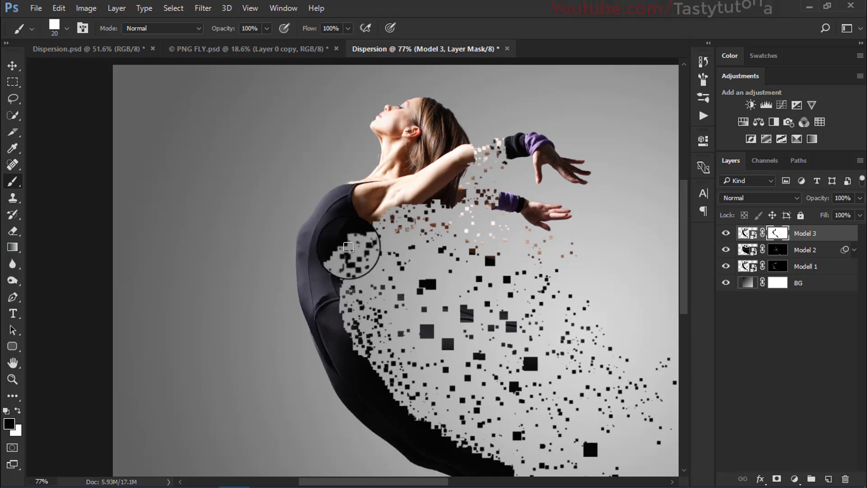
pyautogui.moveTo(342, 307); pyautogui.dragTo(351, 333)
pyautogui.click(354, 342)
pyautogui.scroll(-5, 380, 311)
pyautogui.scroll(-1, 380, 311)
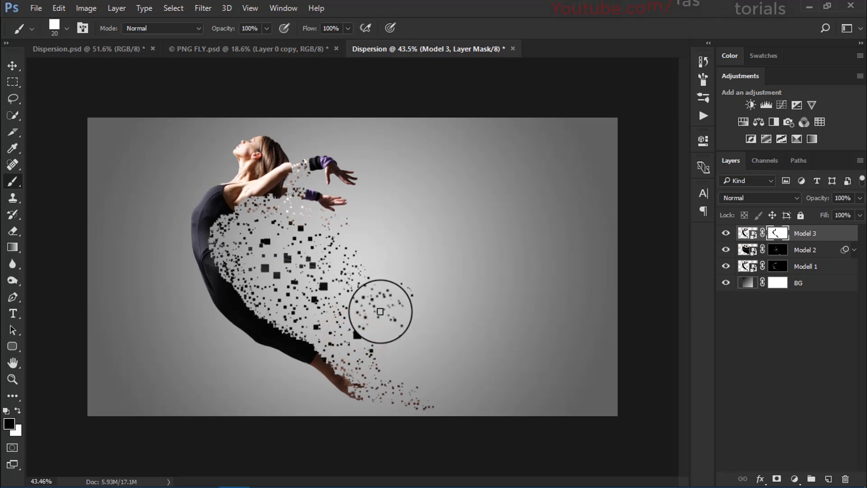
pyautogui.scroll(4, 259, 223)
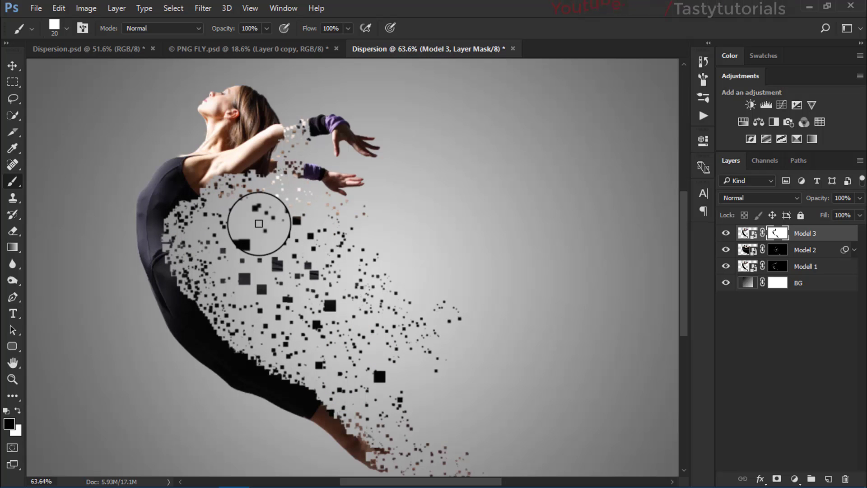
pyautogui.scroll(2, 250, 244)
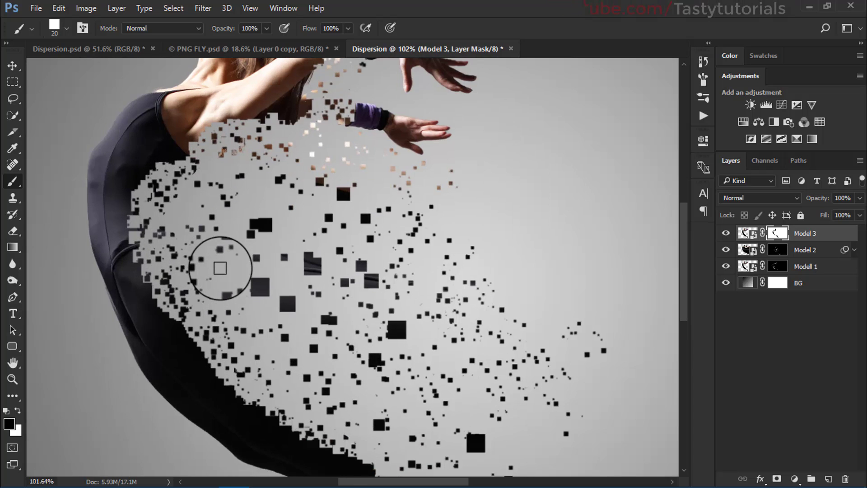
pyautogui.scroll(1, 220, 268)
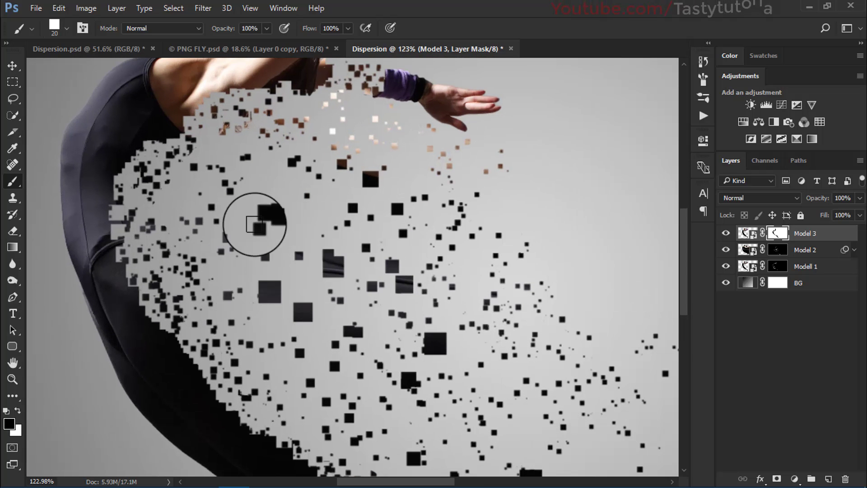
pyautogui.click(122, 219)
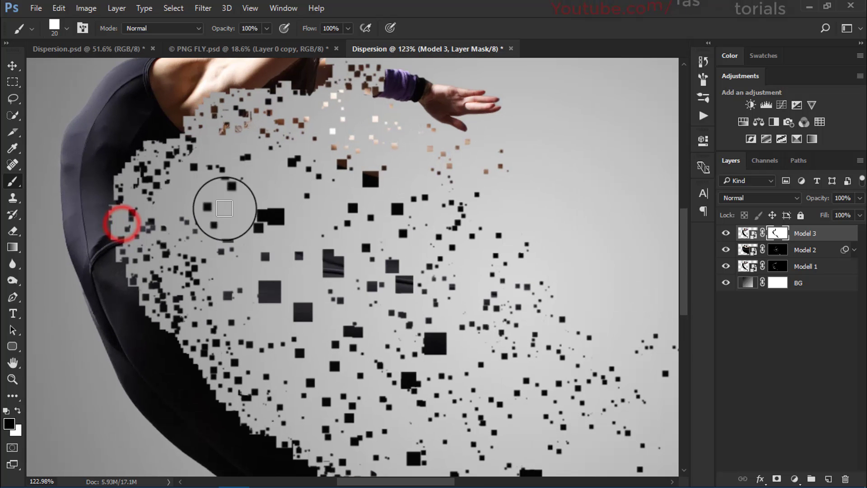
# Paint black on the Model 2 mask over the oversized squares in the middle of the dispersion and near the calf.
pyautogui.click(777, 249)
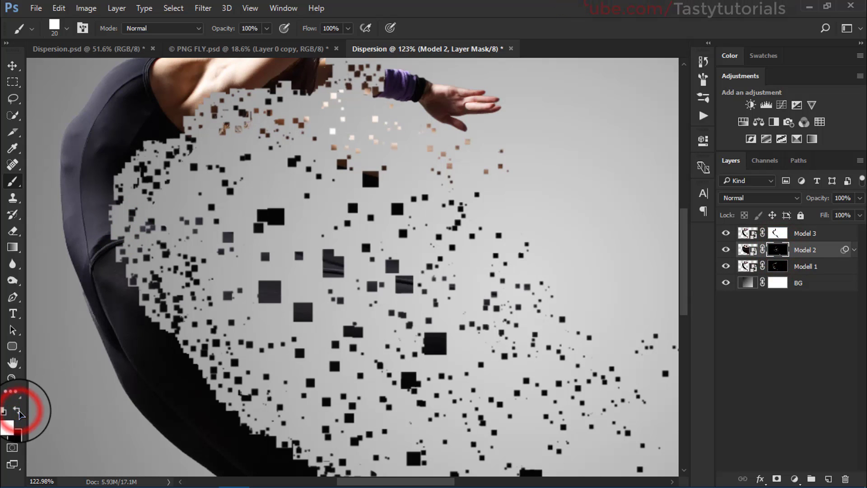
pyautogui.moveTo(267, 229)
pyautogui.mouseDown()
pyautogui.moveTo(275, 204)
pyautogui.moveTo(261, 216)
pyautogui.moveTo(265, 233)
pyautogui.mouseUp()
pyautogui.moveTo(295, 283)
pyautogui.mouseDown()
pyautogui.moveTo(312, 303)
pyautogui.moveTo(338, 267)
pyautogui.mouseUp()
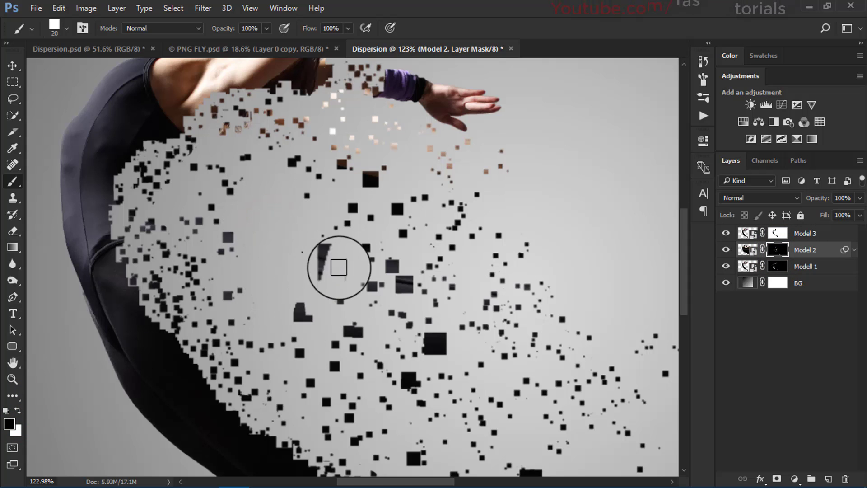
pyautogui.moveTo(308, 310)
pyautogui.mouseDown()
pyautogui.moveTo(326, 316)
pyautogui.moveTo(410, 278)
pyautogui.moveTo(399, 291)
pyautogui.moveTo(411, 287)
pyautogui.moveTo(407, 316)
pyautogui.moveTo(433, 353)
pyautogui.moveTo(451, 343)
pyautogui.moveTo(428, 345)
pyautogui.mouseUp()
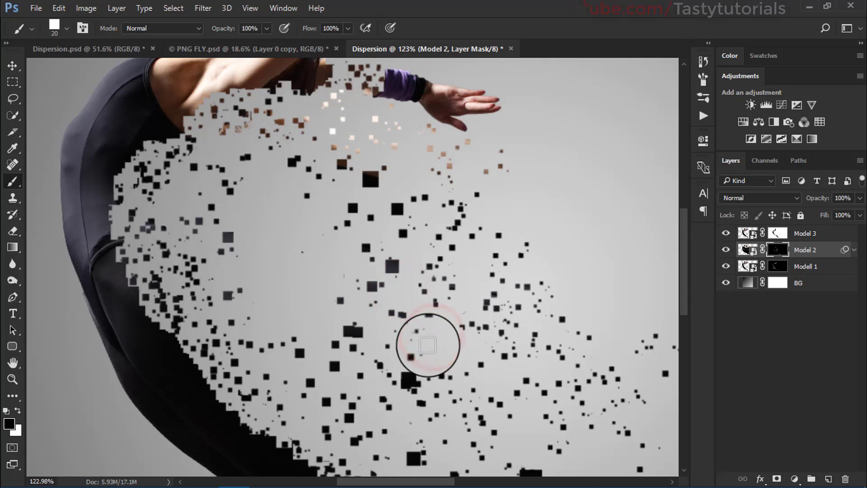
pyautogui.scroll(-2, 223, 309)
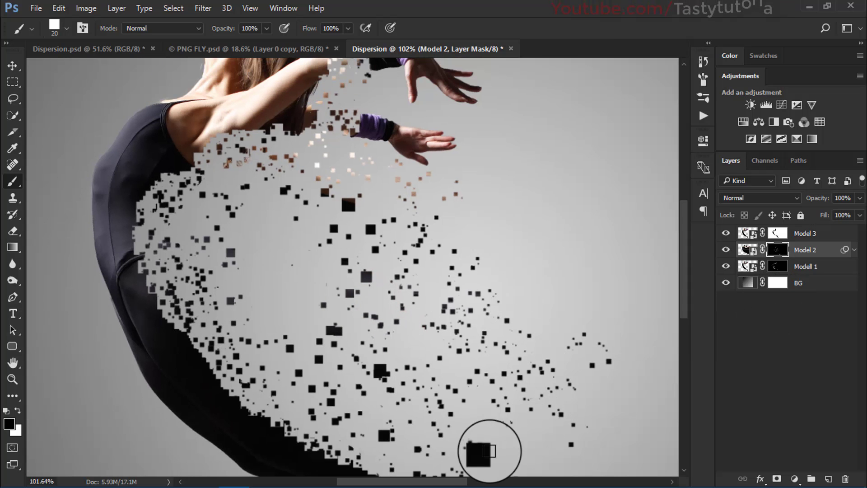
pyautogui.scroll(-4, 397, 311)
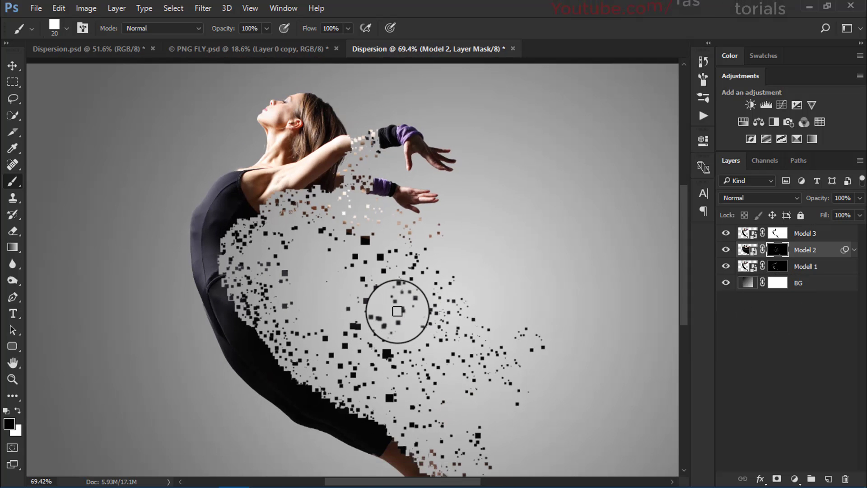
# Switch the painting color to white, choose the 24 px square brush, and set its spacing to 178%.
pyautogui.scroll(2, 332, 289)
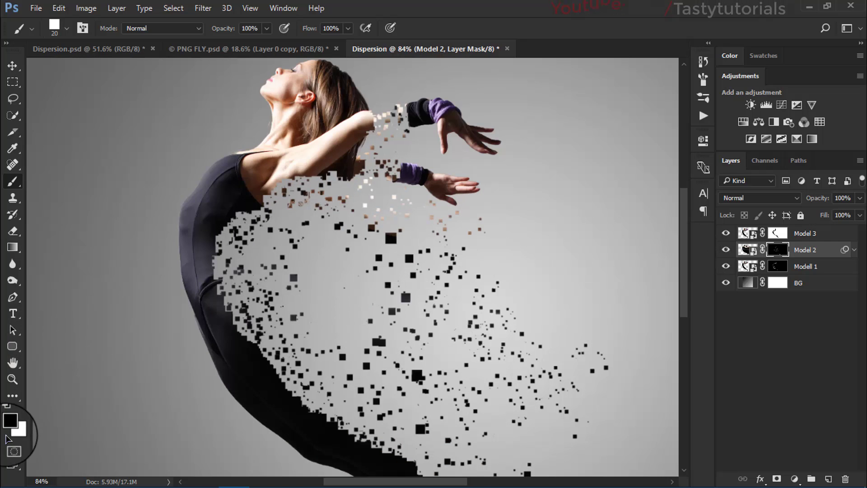
pyautogui.rightClick(337, 292)
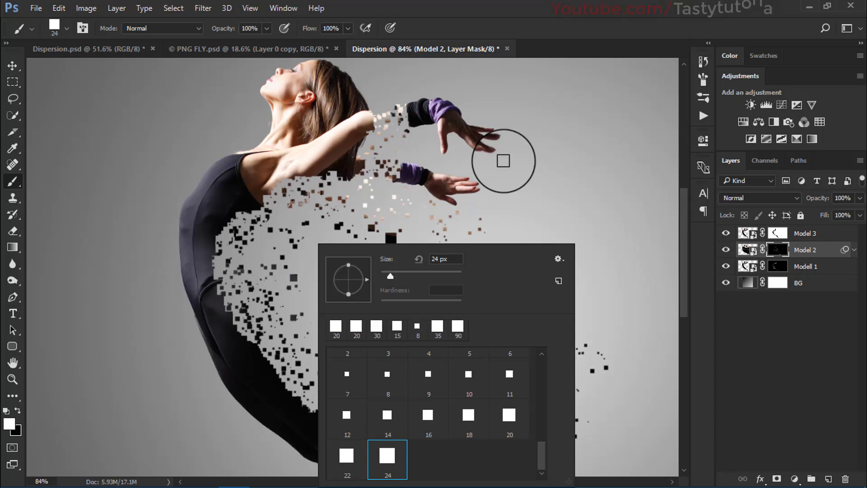
pyautogui.click(559, 5)
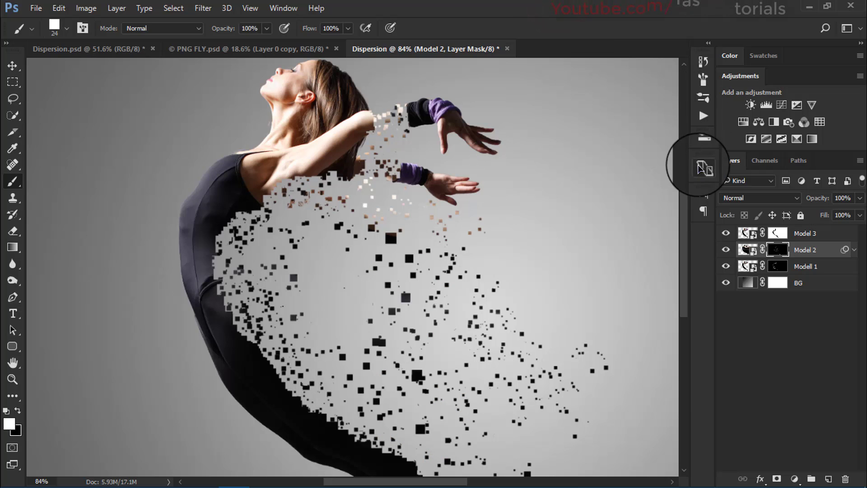
pyautogui.click(702, 76)
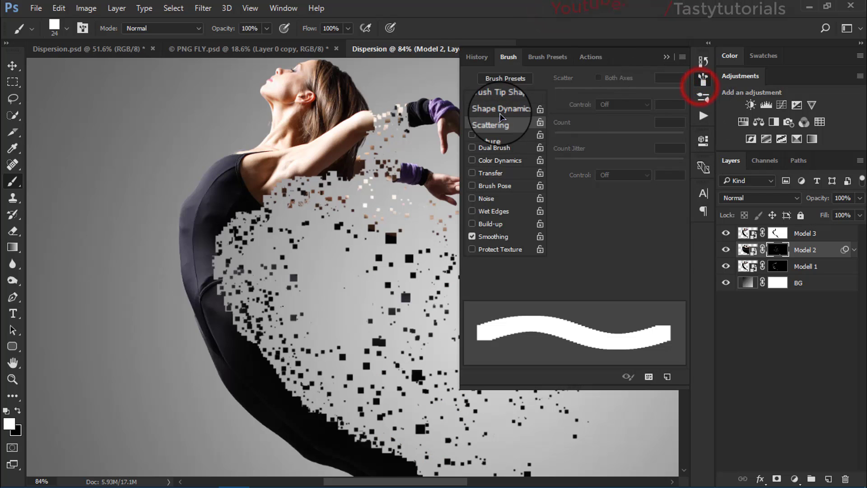
pyautogui.click(501, 96)
pyautogui.moveTo(576, 271)
pyautogui.mouseDown()
pyautogui.moveTo(662, 282)
pyautogui.moveTo(643, 287)
pyautogui.mouseUp()
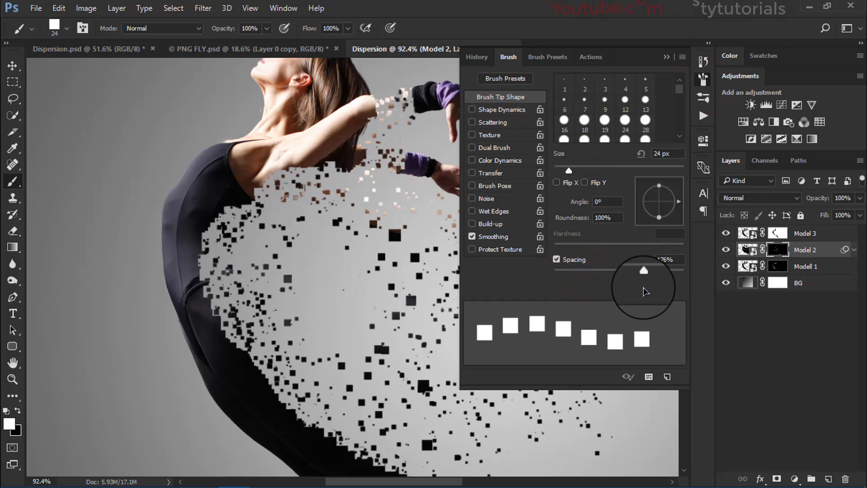
# Enable Shape Dynamics with 100% size jitter and Scattering at 1000% for the square brush.
pyautogui.click(497, 110)
pyautogui.moveTo(574, 92); pyautogui.dragTo(686, 98)
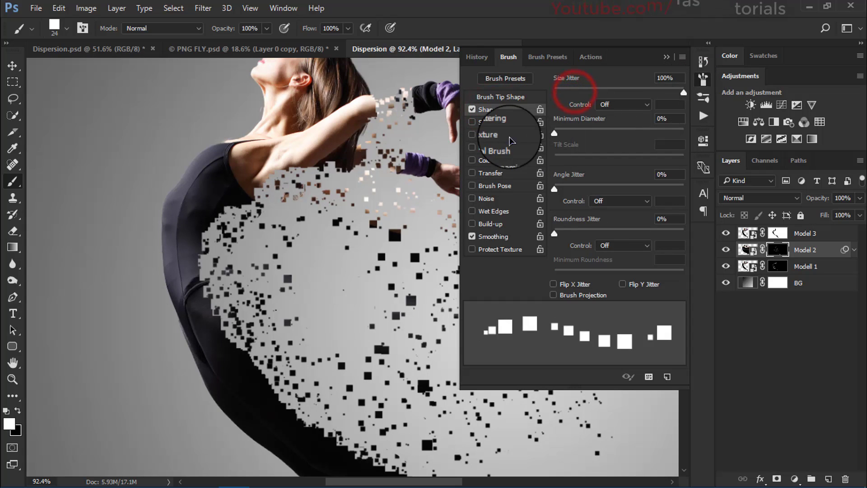
pyautogui.click(494, 122)
pyautogui.moveTo(578, 89); pyautogui.dragTo(682, 93)
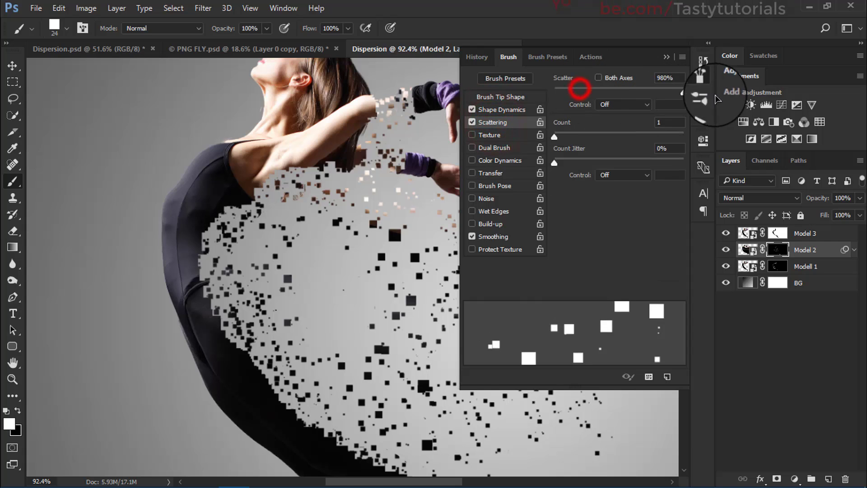
pyautogui.click(666, 57)
# Fill the gap beside the waist with white squares on the Model 2 mask, using 24 px and 10 px brush sizes.
pyautogui.moveTo(324, 277); pyautogui.dragTo(356, 315)
pyautogui.click(355, 315)
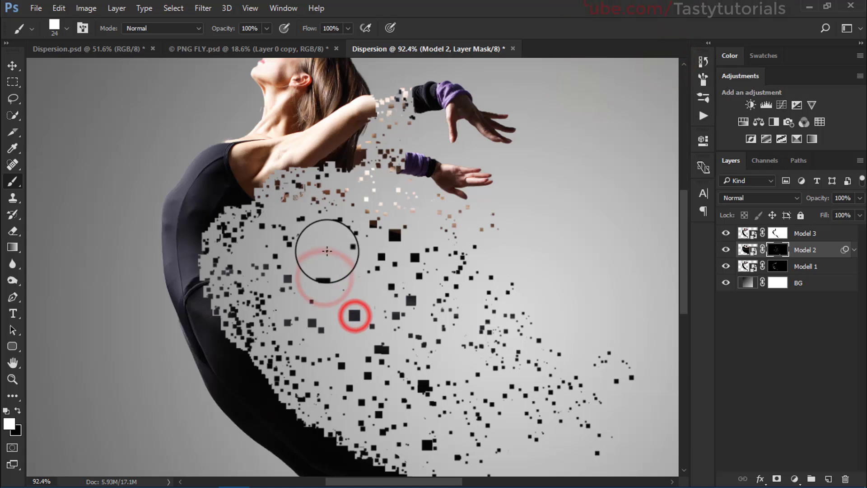
pyautogui.click(317, 248)
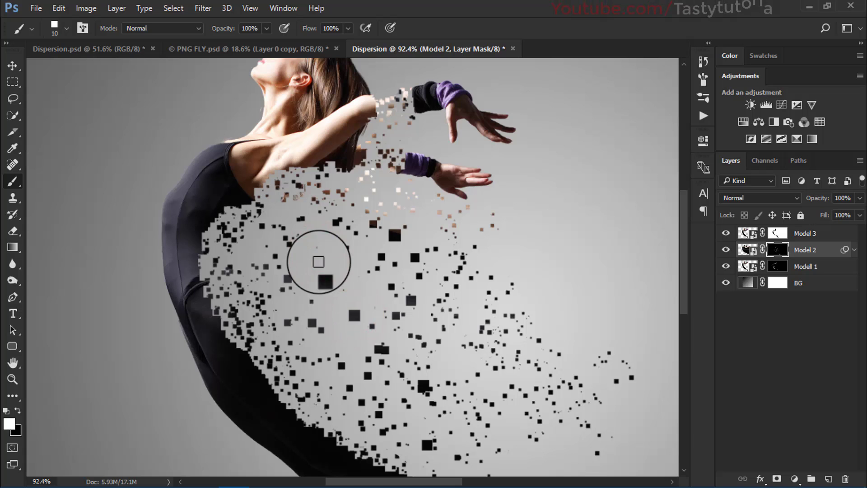
pyautogui.click(326, 248)
pyautogui.click(345, 277)
pyautogui.click(363, 297)
pyautogui.click(312, 296)
pyautogui.click(344, 317)
pyautogui.click(345, 335)
pyautogui.click(323, 341)
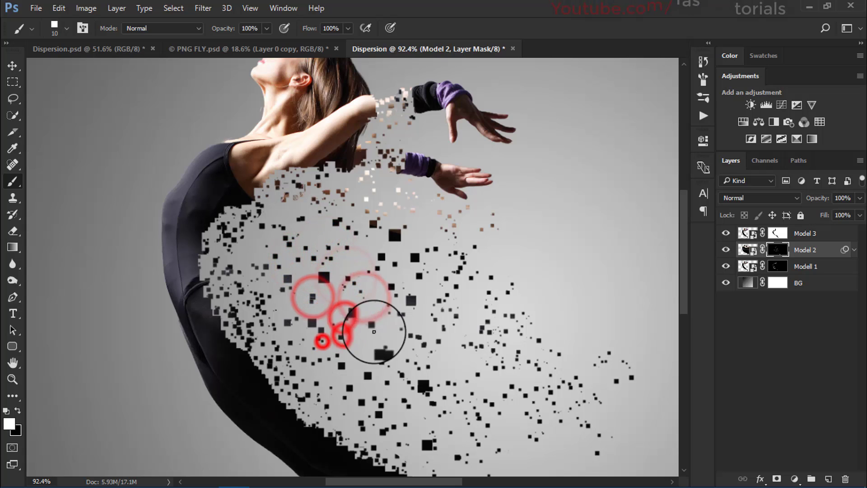
# Extend the particles outward below the hands with 10 px white scattered squares on the Model 2 mask.
pyautogui.click(383, 328)
pyautogui.click(513, 325)
pyautogui.click(559, 325)
pyautogui.click(605, 331)
pyautogui.click(632, 325)
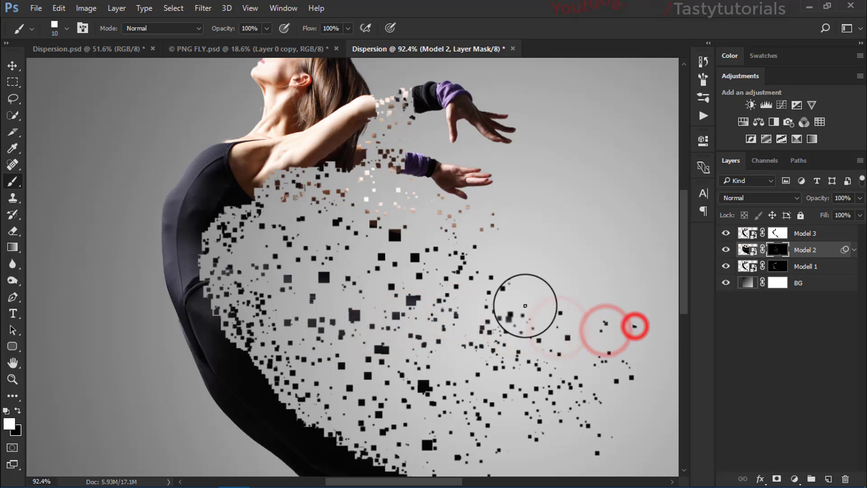
pyautogui.click(528, 306)
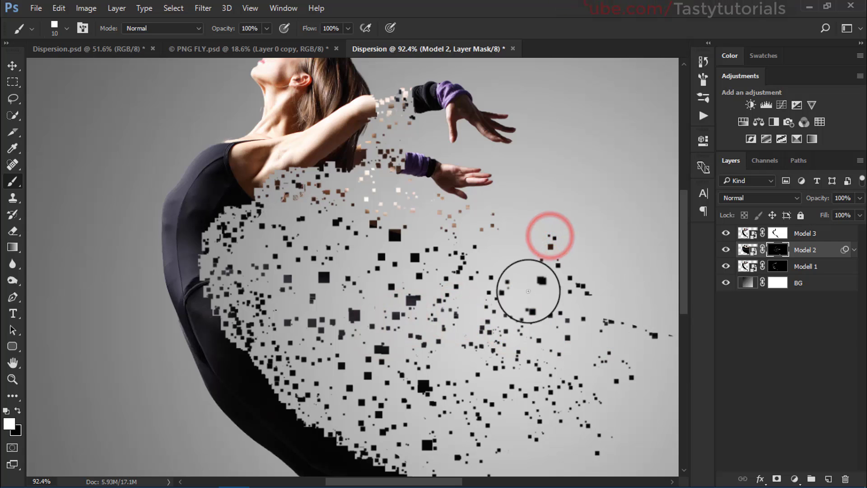
pyautogui.scroll(-2, 546, 401)
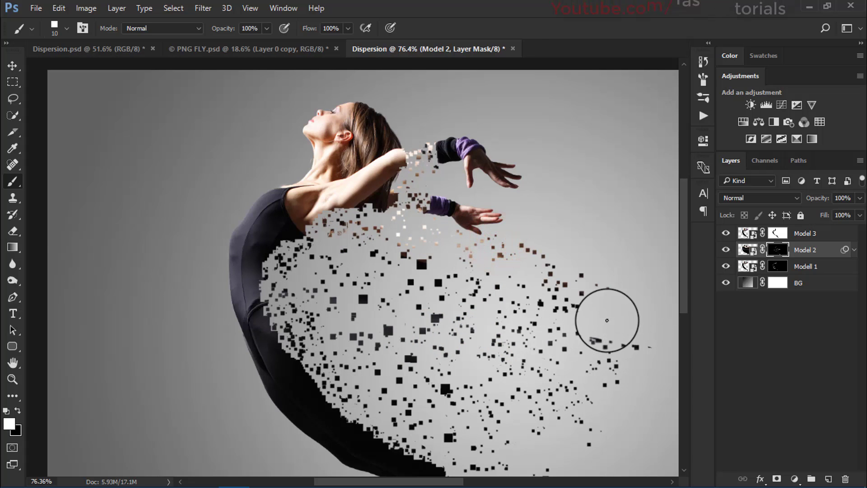
pyautogui.click(603, 316)
# Add small scattered squares on the Model 2 mask along the lower outer edge of the dispersion, above the feet particles.
pyautogui.scroll(-2, 500, 394)
pyautogui.scroll(-1, 501, 394)
pyautogui.click(395, 323)
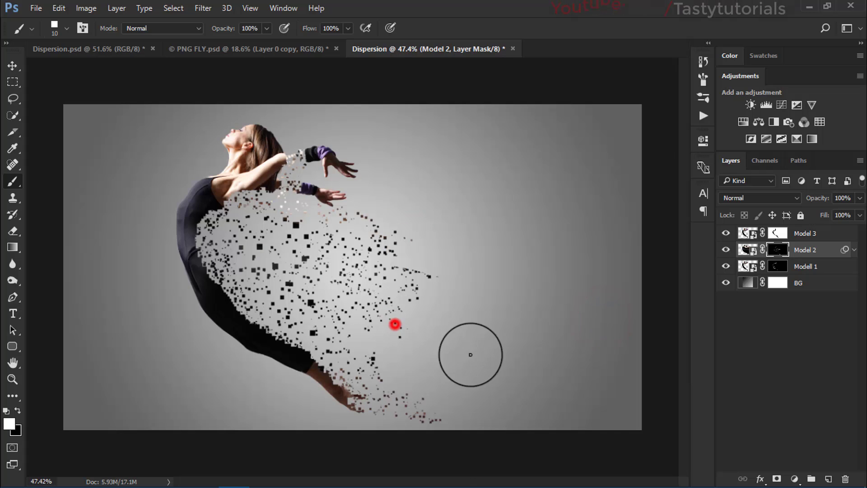
pyautogui.click(435, 334)
pyautogui.click(415, 332)
pyautogui.click(416, 310)
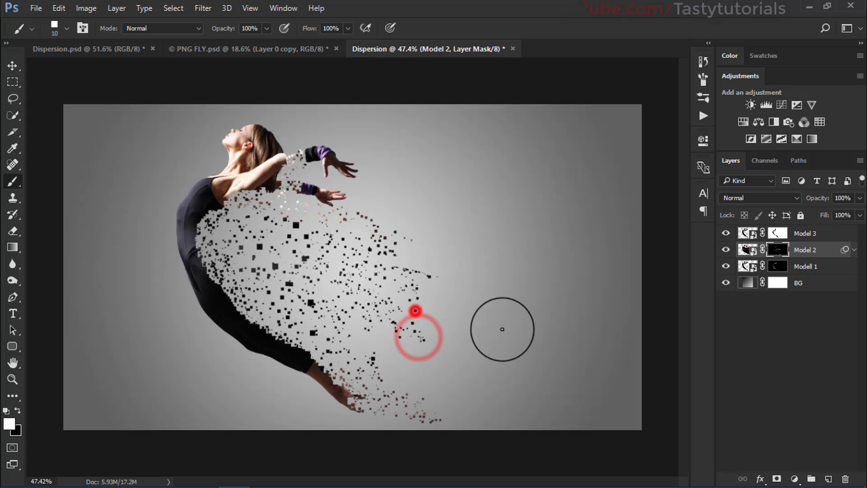
# Thicken the outermost particle trail and the area beside the calf with more 10 px squares on the Model 2 mask.
pyautogui.scroll(3, 421, 346)
pyautogui.click(437, 291)
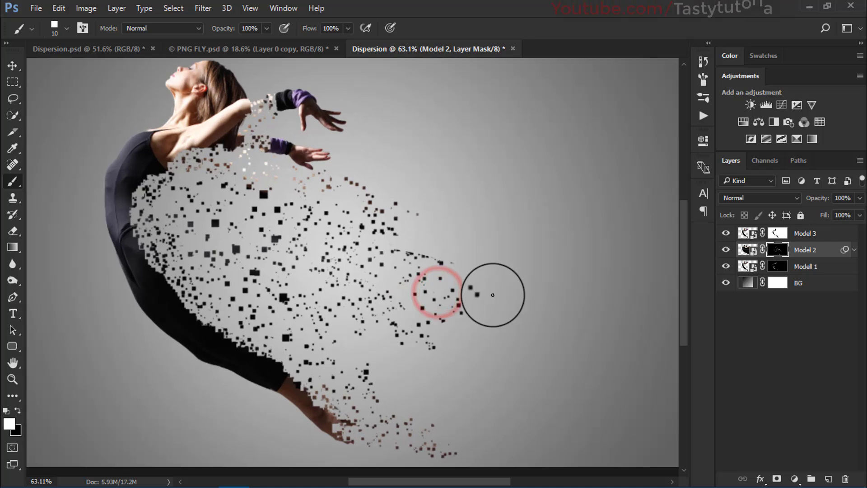
pyautogui.click(471, 284)
pyautogui.click(450, 279)
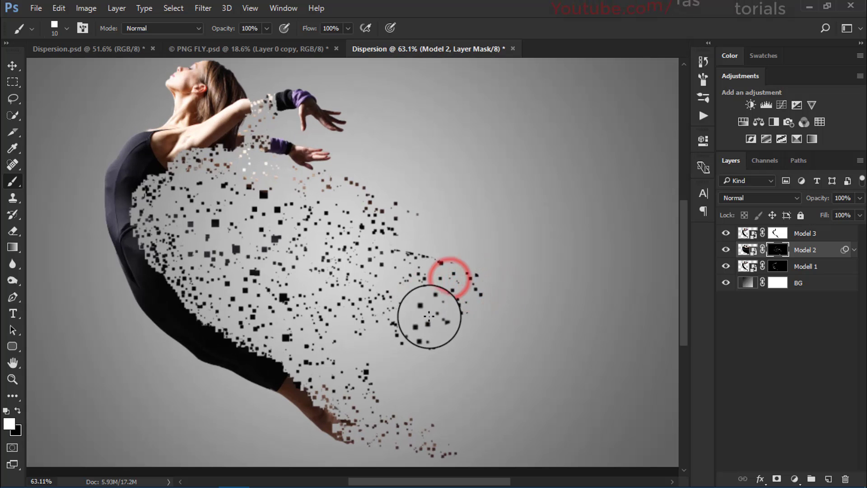
pyautogui.scroll(3, 420, 336)
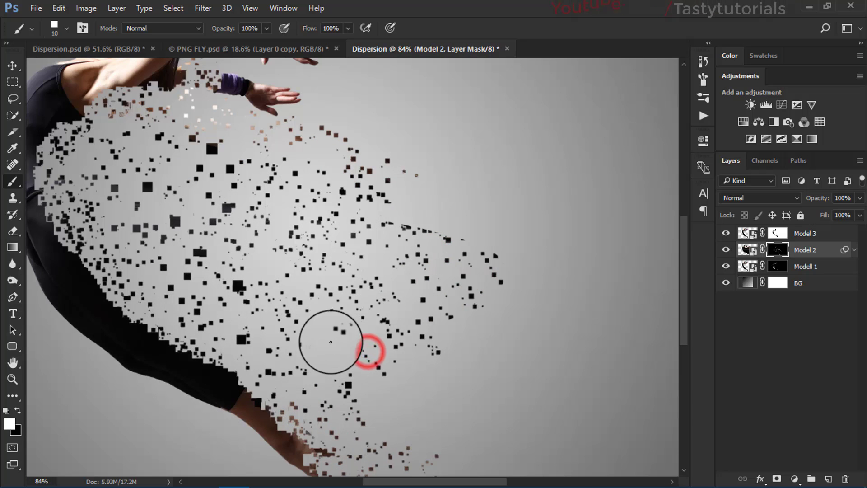
pyautogui.click(311, 330)
pyautogui.scroll(-3, 235, 320)
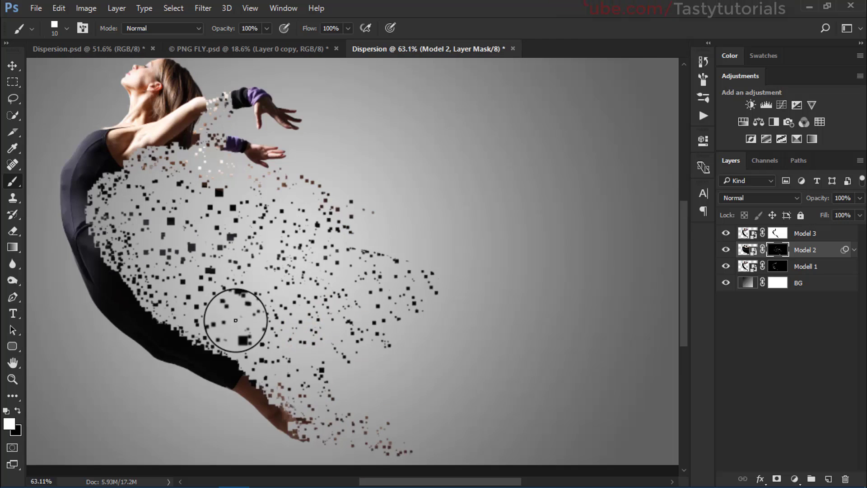
# Add more 10 px white scattered squares on the Model 2 mask in the sparse areas beside the waist and chest.
pyautogui.scroll(4, 39, 180)
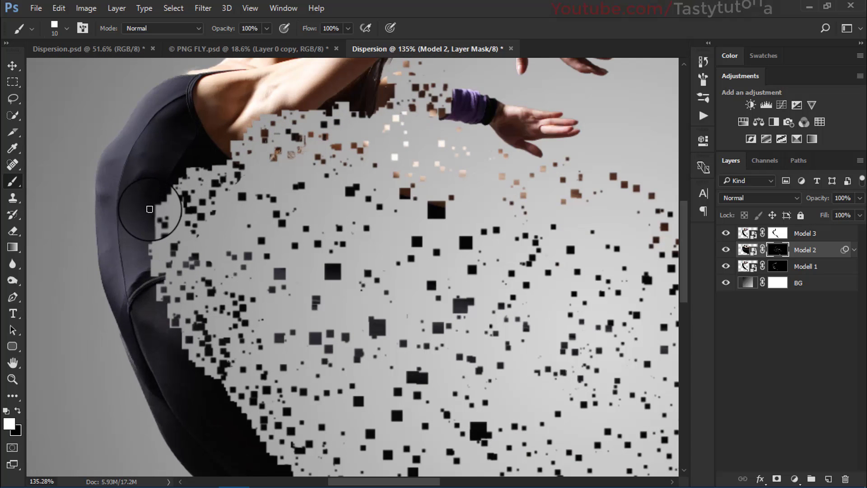
pyautogui.click(237, 225)
pyautogui.scroll(-1, 321, 214)
pyautogui.click(319, 196)
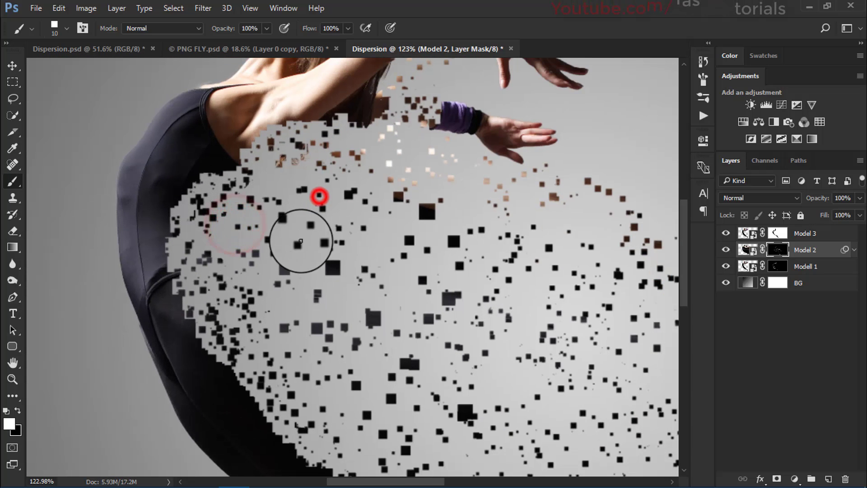
pyautogui.click(300, 291)
pyautogui.click(333, 296)
pyautogui.scroll(-4, 313, 329)
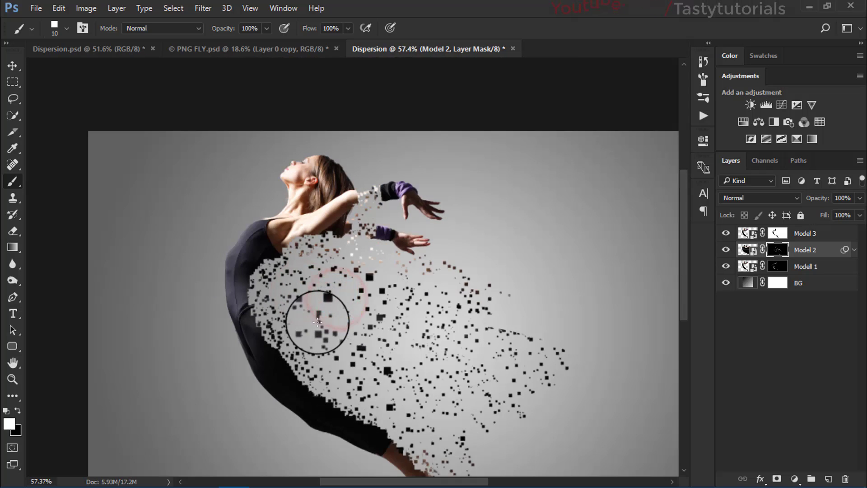
pyautogui.scroll(-2, 317, 321)
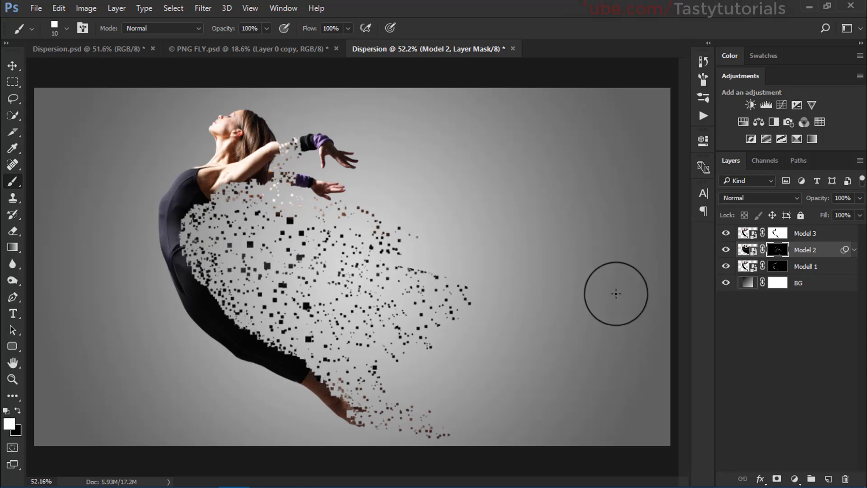
# Select the Model 3, Model 2 and Modell 1 layers together, move the dancer slightly to the right on the canvas, and deselect the layers.
pyautogui.click(777, 233)
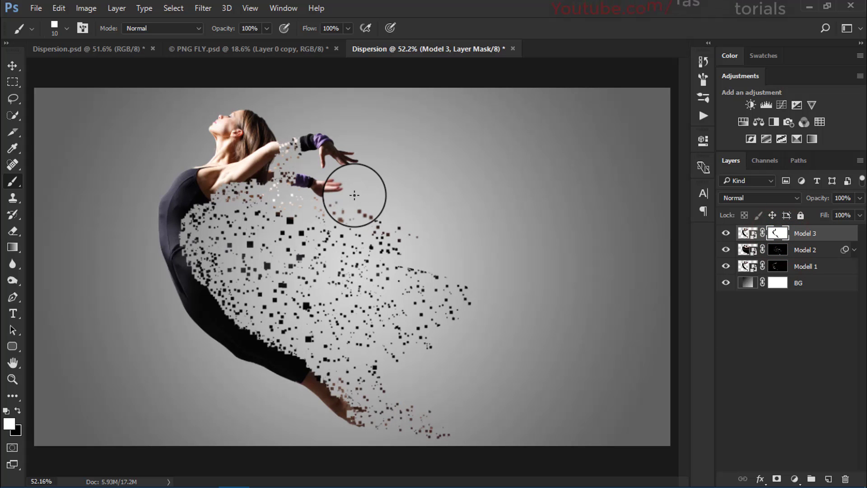
pyautogui.scroll(-1, 243, 210)
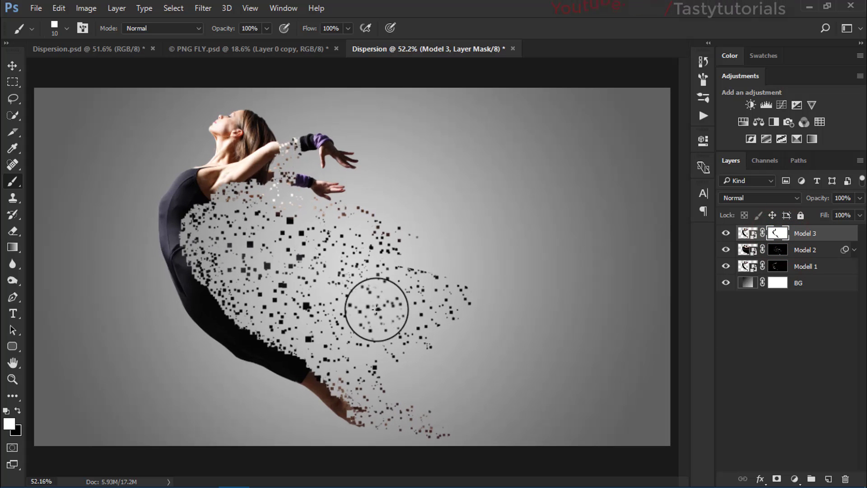
pyautogui.keyDown('ctrl'); pyautogui.click(822, 266); pyautogui.keyUp('ctrl')
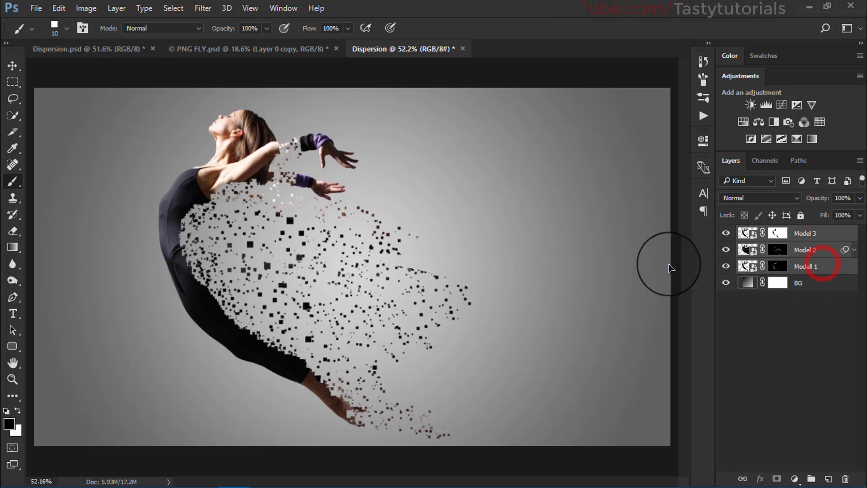
pyautogui.press('v')
pyautogui.moveTo(331, 243); pyautogui.dragTo(379, 248)
pyautogui.scroll(-1, 399, 263)
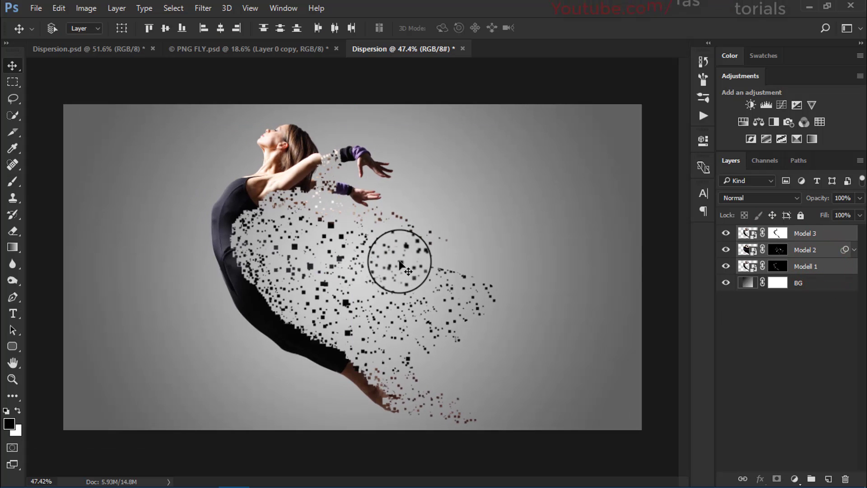
pyautogui.scroll(1, 398, 263)
pyautogui.click(810, 315)
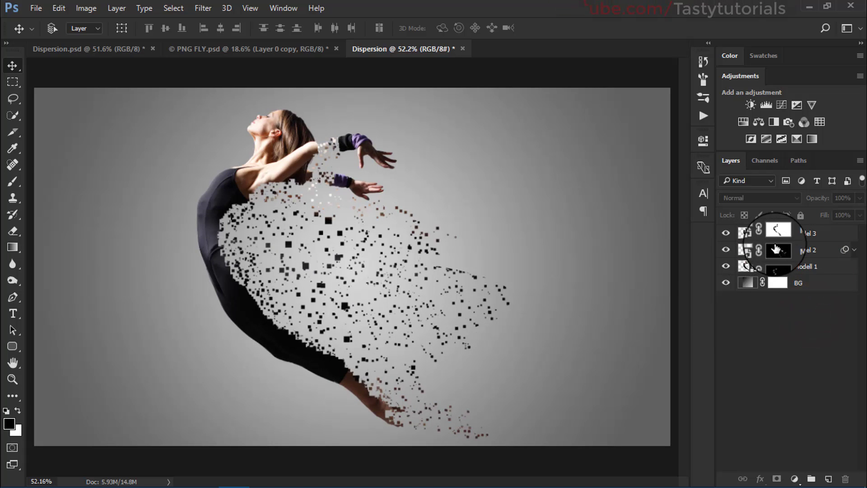
pyautogui.scroll(1, 316, 259)
pyautogui.click(769, 347)
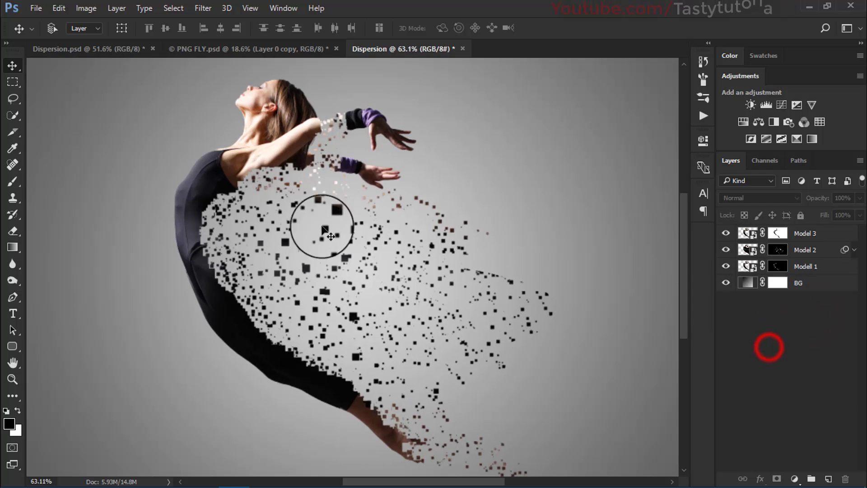
pyautogui.click(798, 481)
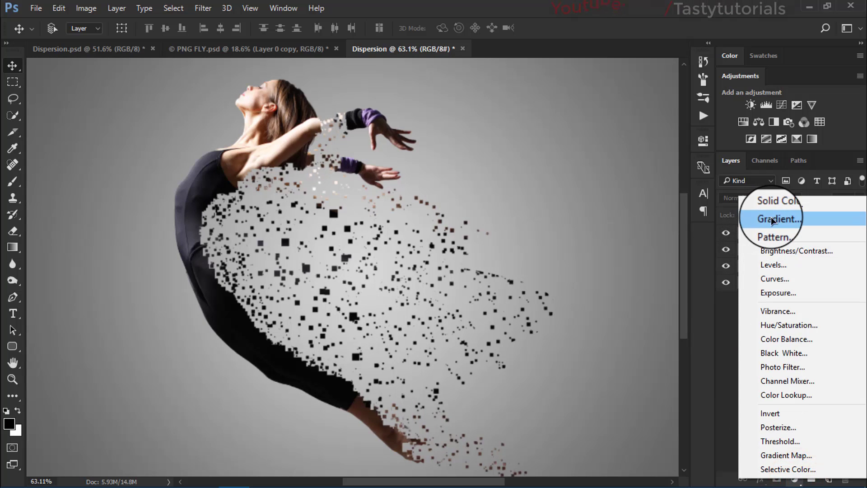
pyautogui.click(636, 4)
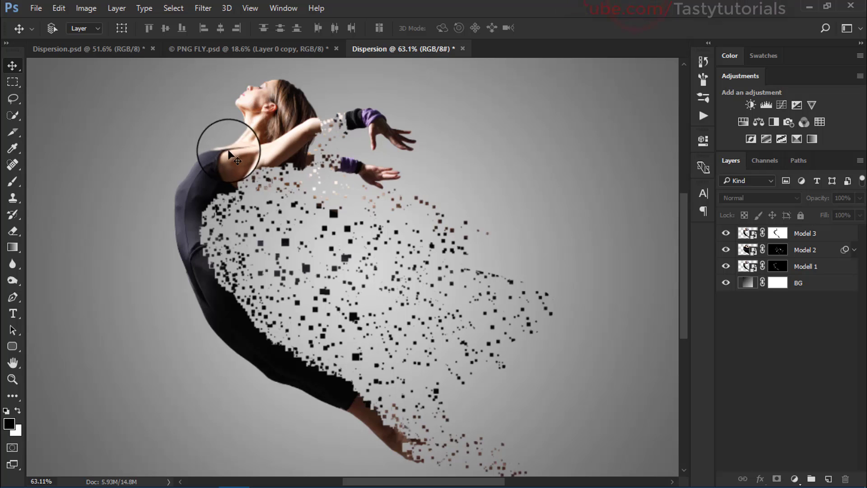
# Open the Filter Gallery for the Model 3 layer's image and choose the Patchwork texture.
pyautogui.scroll(2, 182, 131)
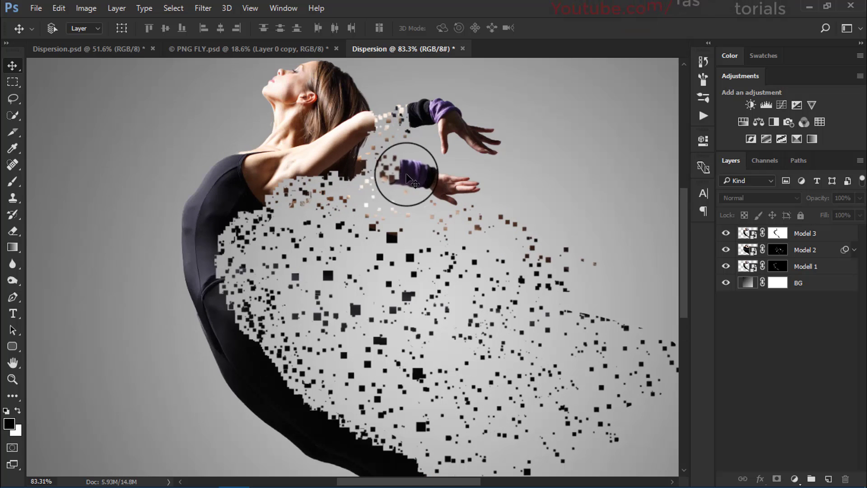
pyautogui.click(745, 232)
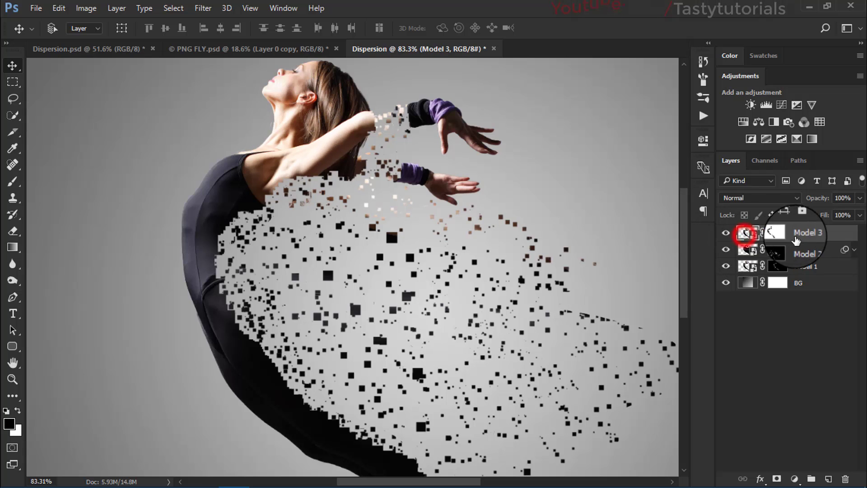
pyautogui.click(203, 8)
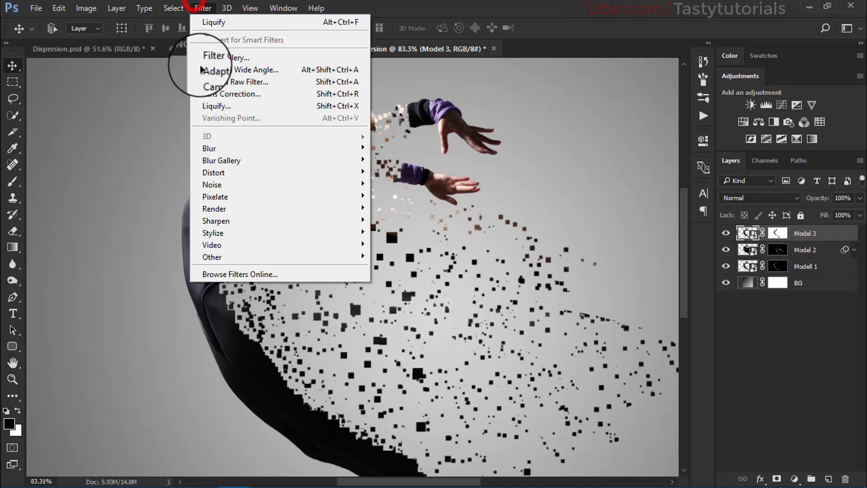
pyautogui.click(206, 56)
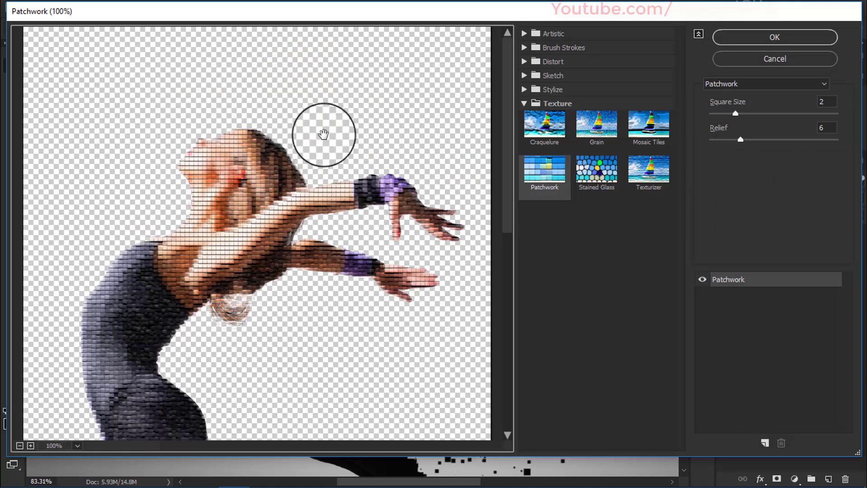
pyautogui.click(527, 103)
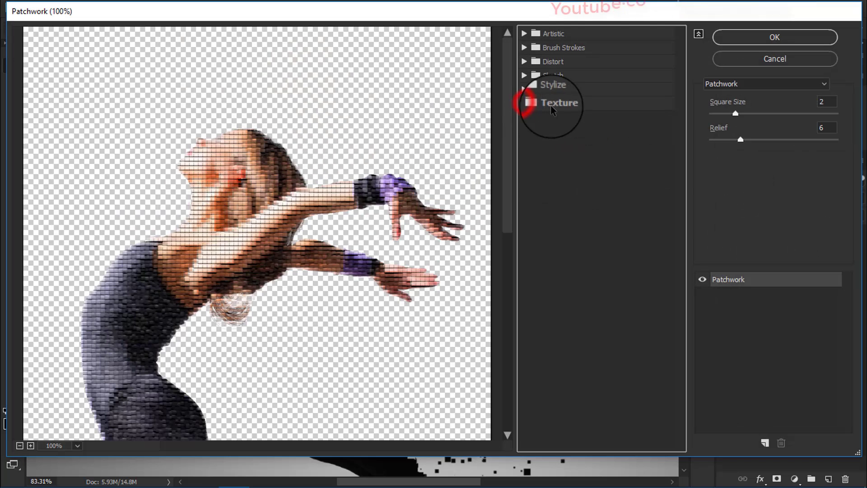
pyautogui.click(525, 102)
pyautogui.click(539, 171)
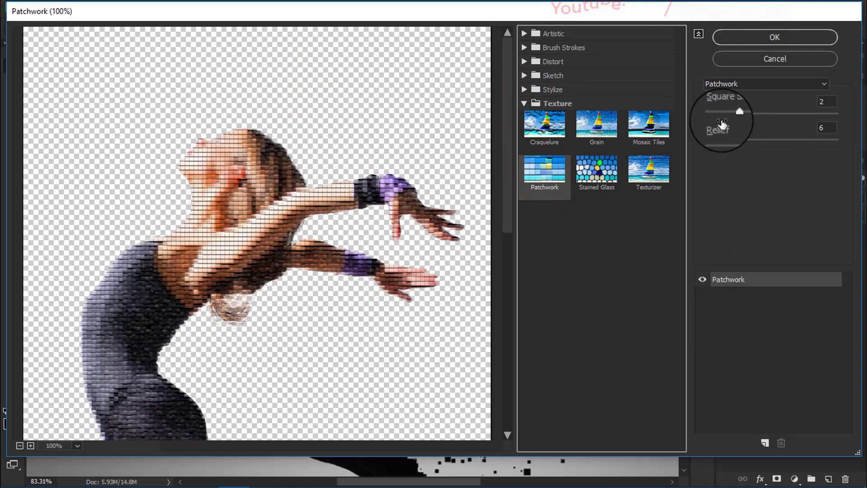
# Apply the Patchwork filter to Model 3 with Square Size 2 and Relief 4.
pyautogui.click(734, 114)
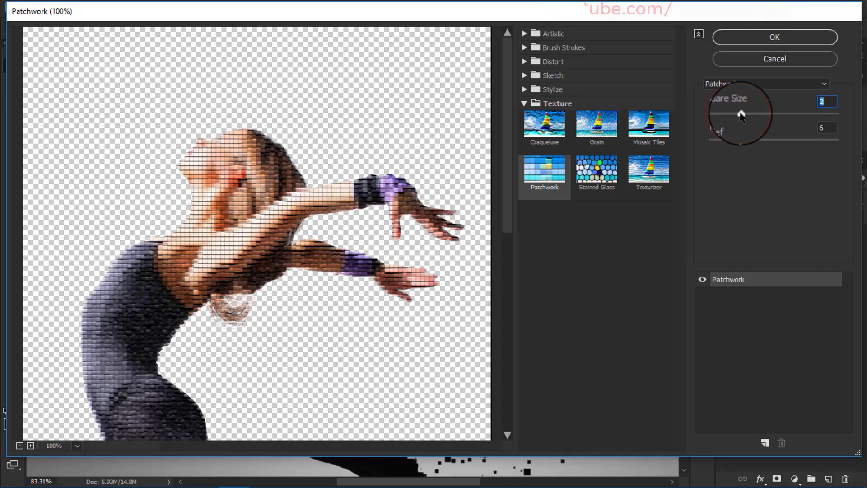
pyautogui.moveTo(741, 115); pyautogui.dragTo(727, 148)
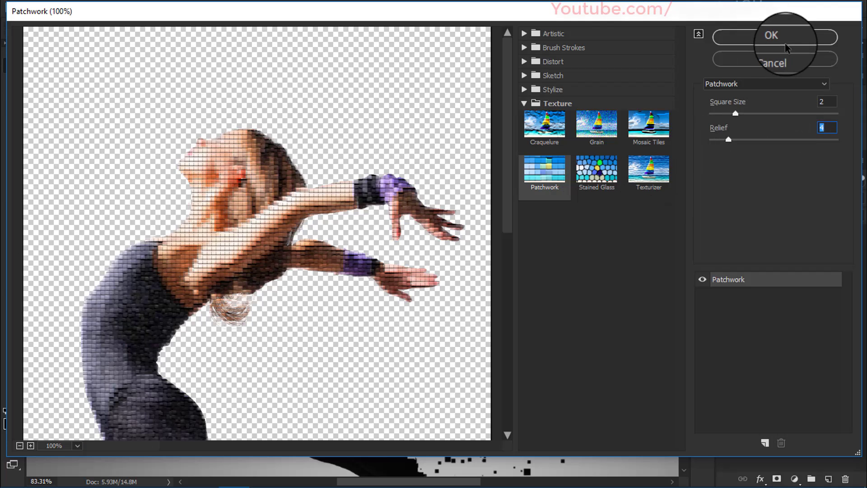
pyautogui.click(774, 36)
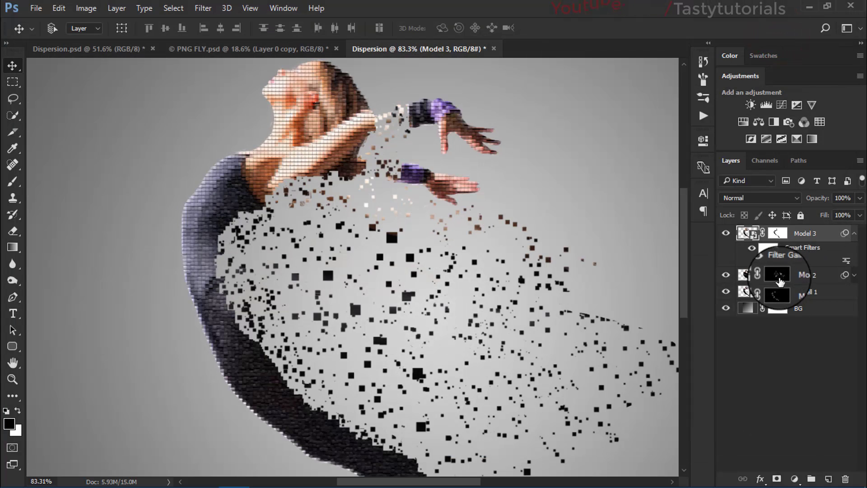
# Target the smart filter mask of Model 3 and choose a soft round brush at 60 px.
pyautogui.click(773, 249)
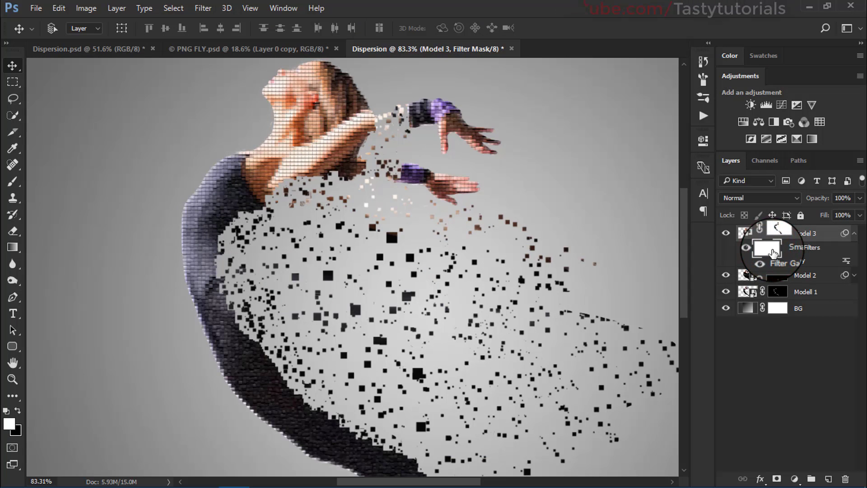
pyautogui.press('b')
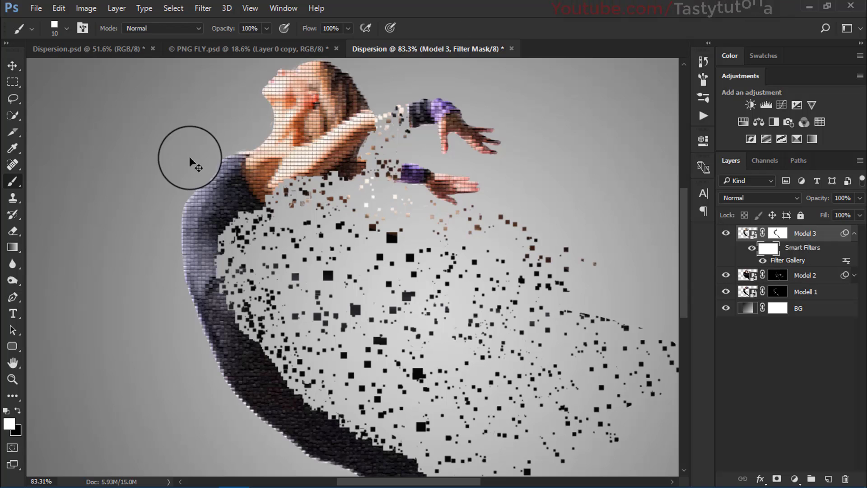
pyautogui.scroll(1, 137, 224)
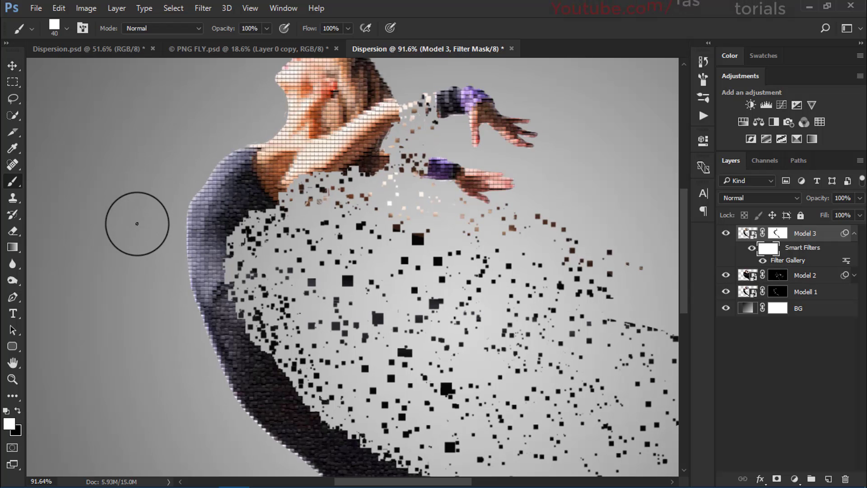
pyautogui.rightClick(155, 215)
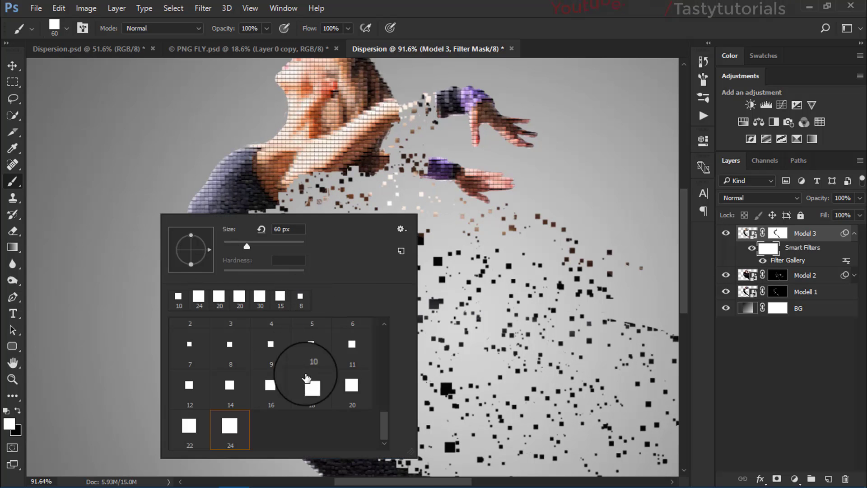
pyautogui.scroll(5, 339, 385)
pyautogui.click(356, 359)
pyautogui.press('Return')
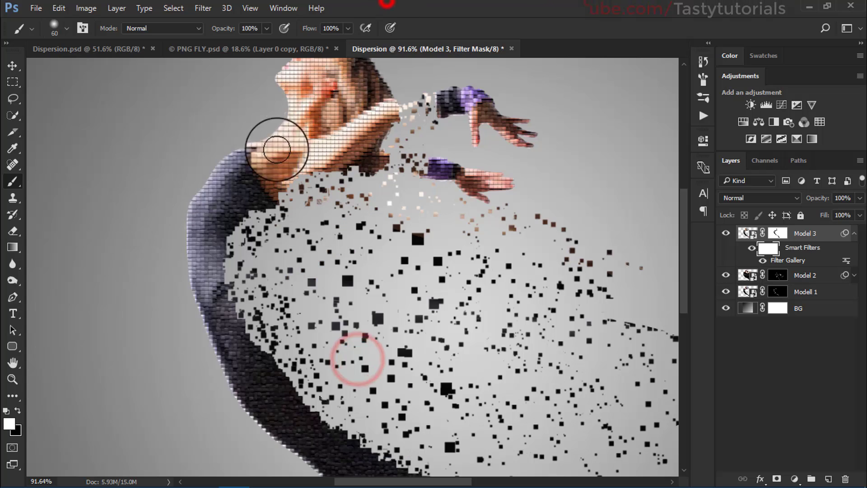
# Set the brush opacity to 70%, undo the stray white stroke on the filter mask, and make black the foreground color.
pyautogui.moveTo(261, 164); pyautogui.dragTo(271, 242)
pyautogui.moveTo(226, 31); pyautogui.dragTo(212, 34)
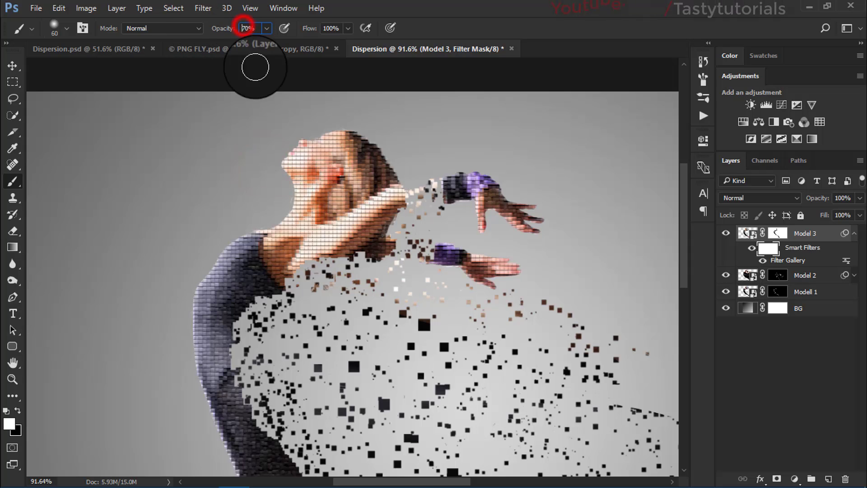
pyautogui.moveTo(331, 137)
pyautogui.mouseDown()
pyautogui.moveTo(298, 155)
pyautogui.moveTo(319, 179)
pyautogui.mouseUp()
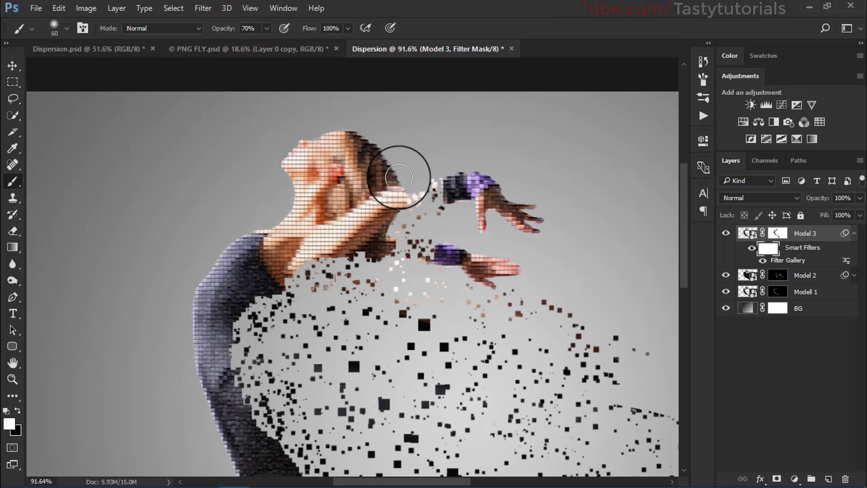
pyautogui.hotkey('ctrl', 'alt', 'z')
pyautogui.click(768, 250)
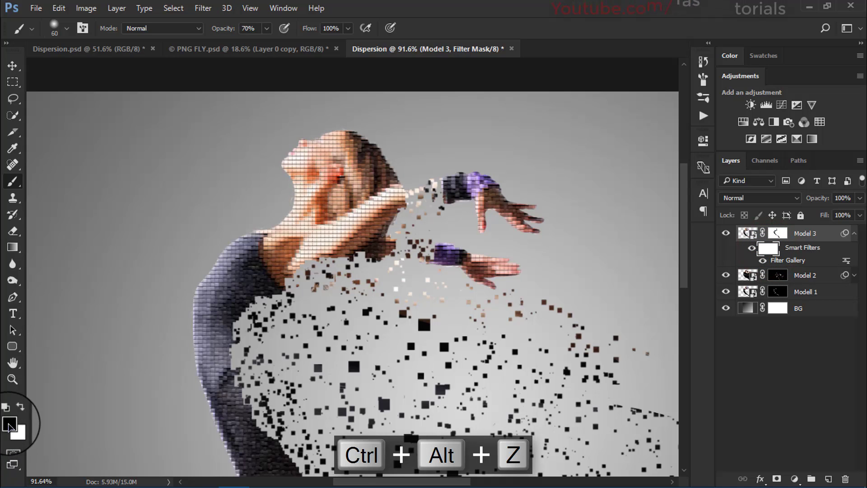
# Paint black on the Model 3 filter mask to remove the patchwork texture from the face, neck, back and outer body.
pyautogui.moveTo(334, 104)
pyautogui.mouseDown()
pyautogui.moveTo(304, 155)
pyautogui.moveTo(303, 146)
pyautogui.moveTo(323, 199)
pyautogui.moveTo(356, 172)
pyautogui.moveTo(348, 201)
pyautogui.moveTo(372, 203)
pyautogui.moveTo(379, 195)
pyautogui.moveTo(359, 211)
pyautogui.moveTo(292, 230)
pyautogui.moveTo(288, 220)
pyautogui.moveTo(292, 238)
pyautogui.moveTo(233, 282)
pyautogui.moveTo(211, 271)
pyautogui.moveTo(207, 389)
pyautogui.moveTo(232, 460)
pyautogui.mouseUp()
pyautogui.moveTo(234, 468); pyautogui.dragTo(194, 304)
pyautogui.moveTo(194, 303)
pyautogui.mouseDown()
pyautogui.moveTo(236, 352)
pyautogui.moveTo(365, 417)
pyautogui.mouseUp()
pyautogui.moveTo(386, 438)
pyautogui.mouseDown()
pyautogui.moveTo(283, 265)
pyautogui.moveTo(347, 312)
pyautogui.mouseUp()
pyautogui.moveTo(136, 104); pyautogui.dragTo(156, 451)
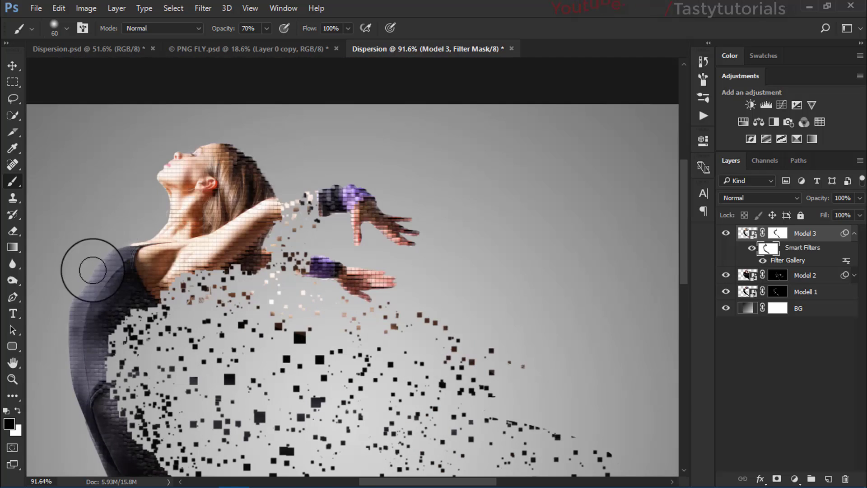
# Paint black on the Model 3 filter mask over the hair, arms and hands, keeping the patchwork only near the dispersed edges.
pyautogui.scroll(5, 266, 225)
pyautogui.moveTo(207, 99)
pyautogui.mouseDown()
pyautogui.moveTo(198, 215)
pyautogui.moveTo(374, 166)
pyautogui.mouseUp()
pyautogui.moveTo(375, 165); pyautogui.dragTo(452, 234)
pyautogui.scroll(-5, 283, 248)
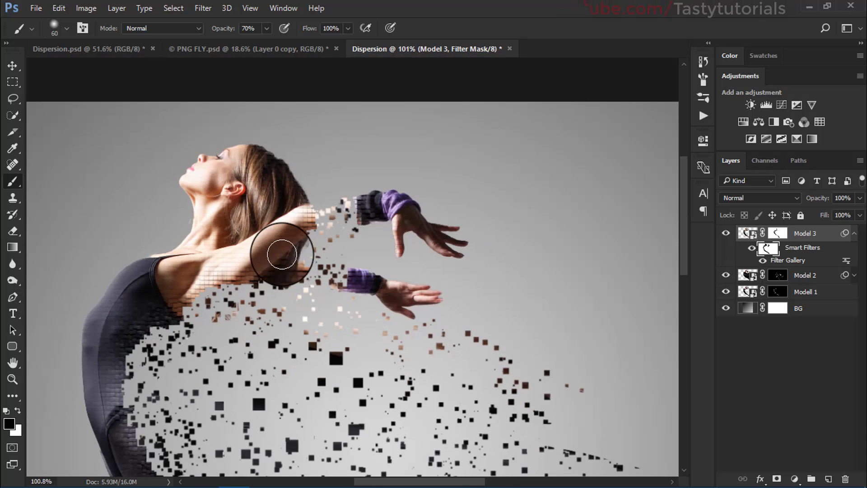
pyautogui.scroll(2, 252, 203)
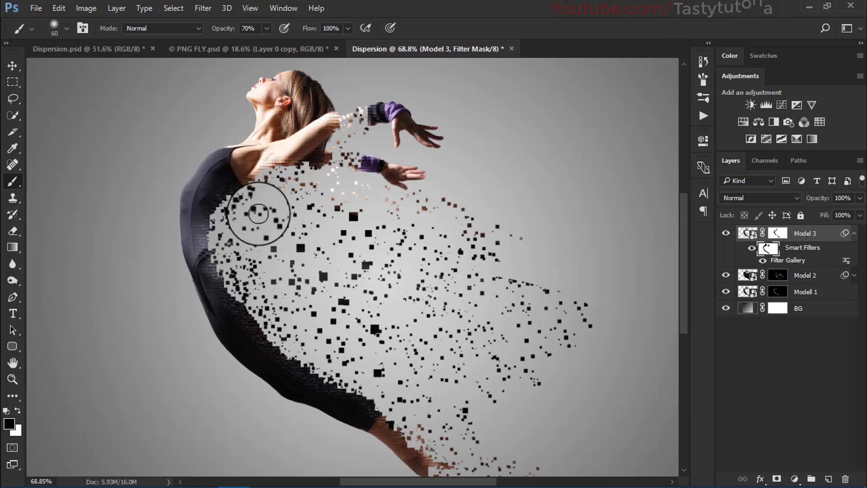
pyautogui.scroll(1, 227, 210)
pyautogui.scroll(-2, 542, 294)
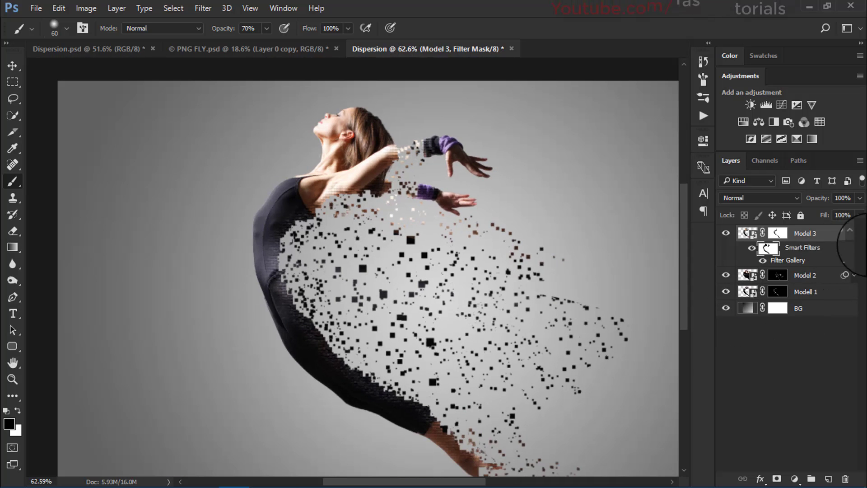
# Collapse the smart filters of Model 3 and add a Gradient Fill layer above it.
pyautogui.click(854, 234)
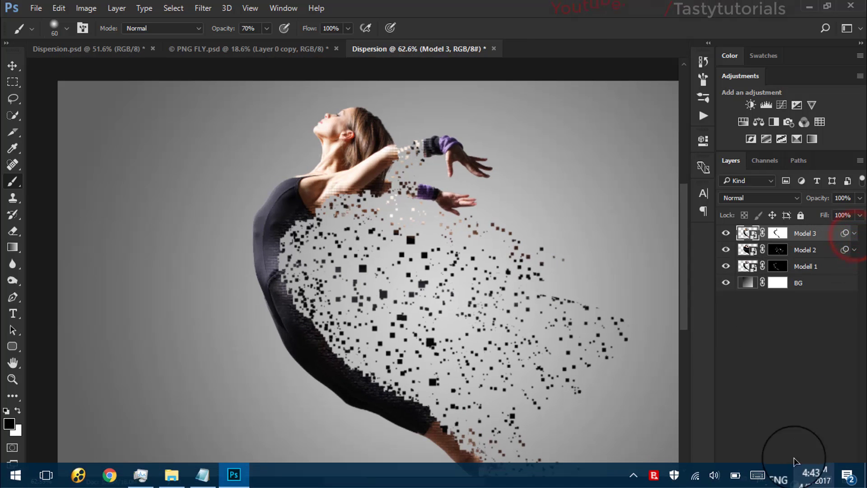
pyautogui.click(788, 415)
pyautogui.click(794, 479)
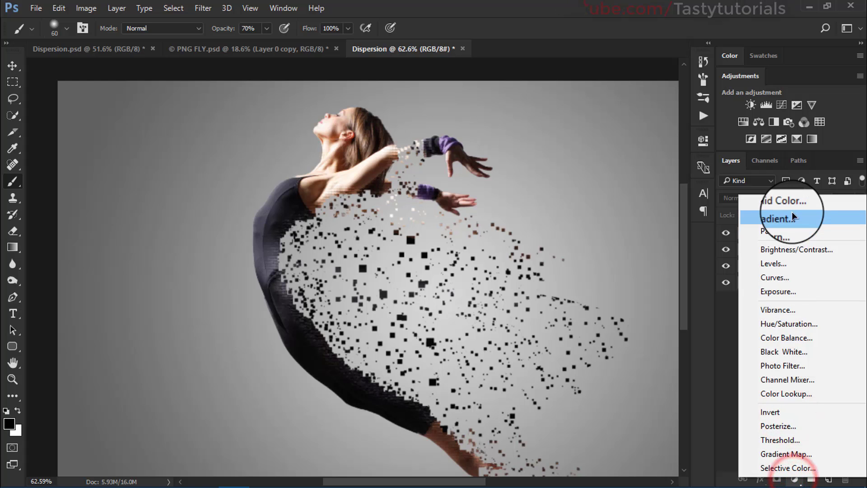
pyautogui.click(784, 217)
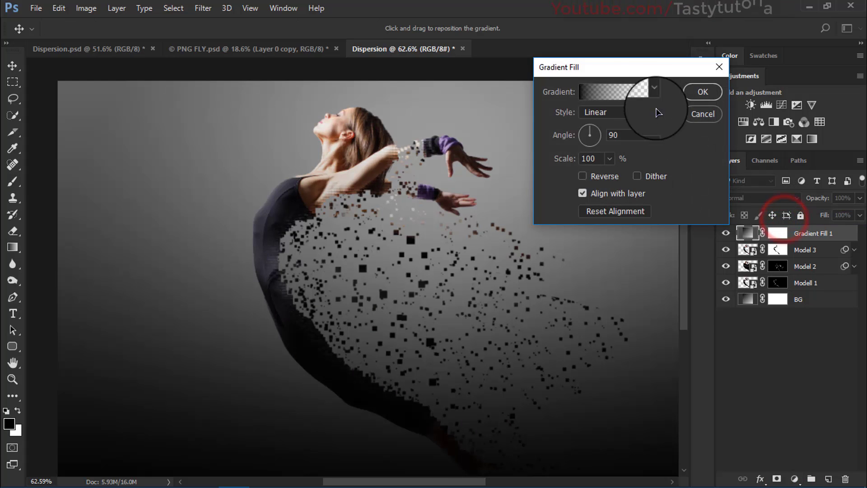
# Apply the purple-to-blue preset dR-DesignResources_Gradient-42 to the gradient fill and accept the new fill layer.
pyautogui.click(637, 92)
pyautogui.moveTo(654, 85); pyautogui.dragTo(653, 113)
pyautogui.click(529, 118)
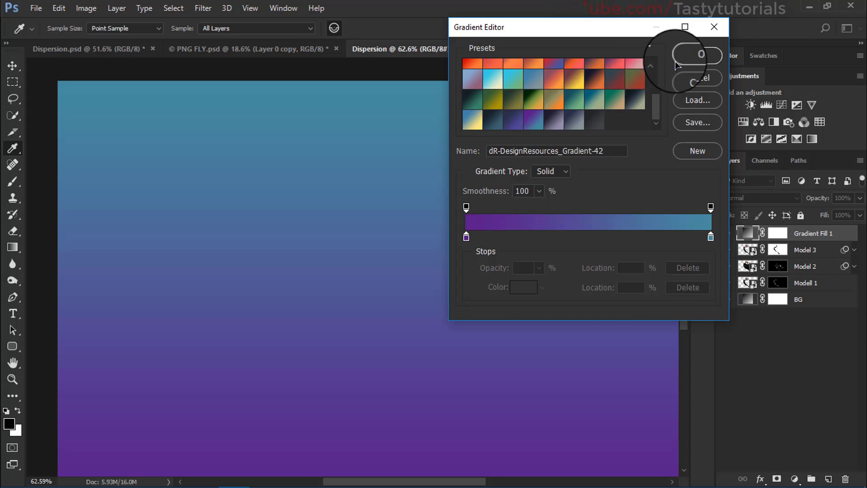
pyautogui.click(690, 56)
pyautogui.click(690, 92)
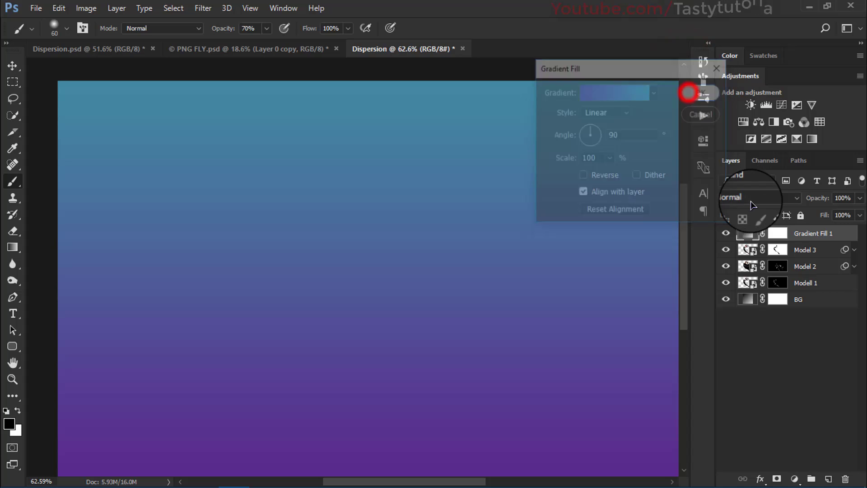
# Try the Overlay blend mode on the gradient fill layer and settle on Soft Light.
pyautogui.click(750, 199)
pyautogui.click(740, 324)
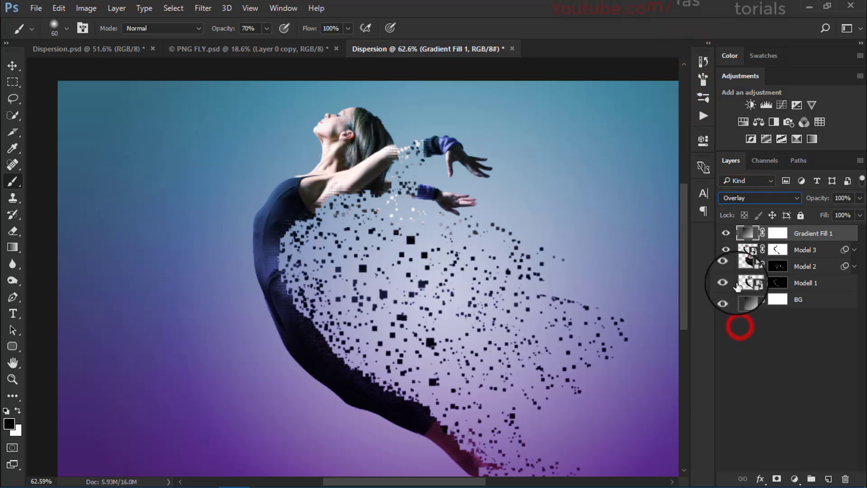
pyautogui.scroll(-1, 740, 198)
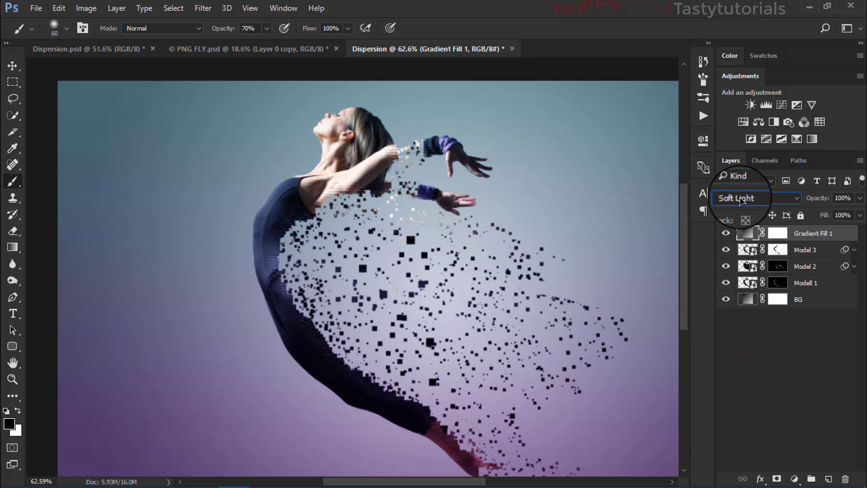
# Reopen the gradient fill, compare several presets, and replace its gradient with the salmon-to-lavender dR-DesignResources_Gradient-4.
pyautogui.doubleClick(750, 236)
pyautogui.click(632, 90)
pyautogui.click(591, 113)
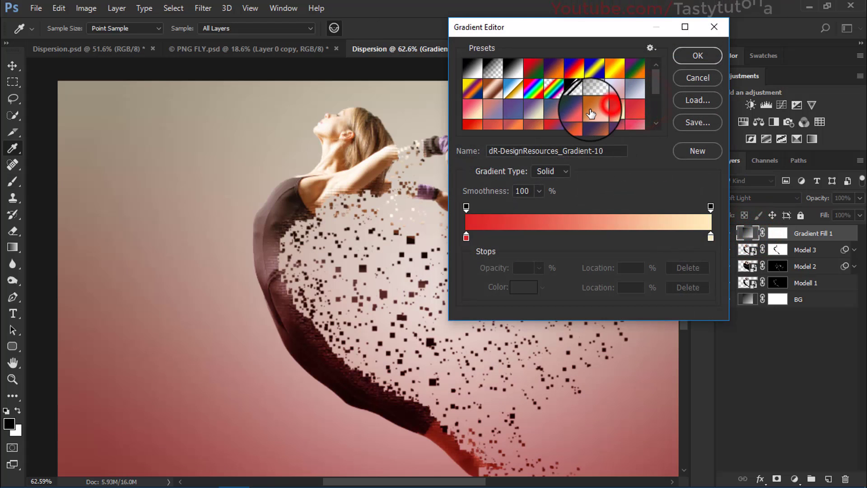
pyautogui.click(570, 111)
pyautogui.click(528, 110)
pyautogui.click(508, 111)
pyautogui.click(486, 111)
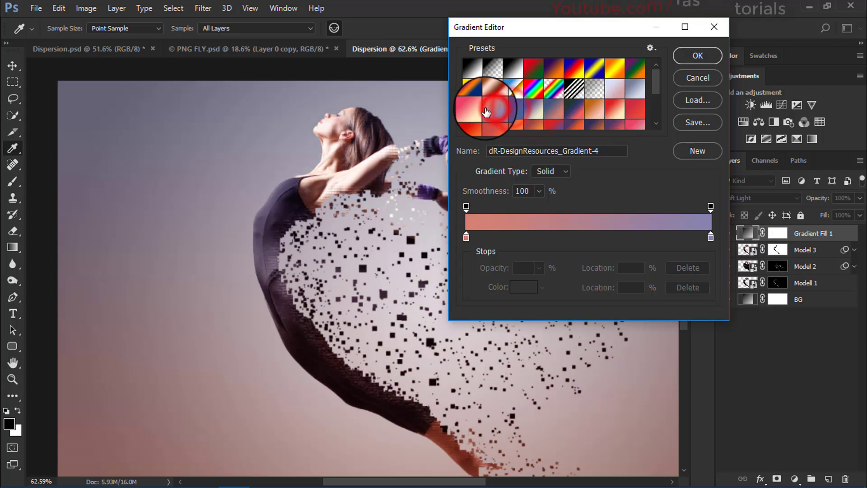
pyautogui.click(697, 55)
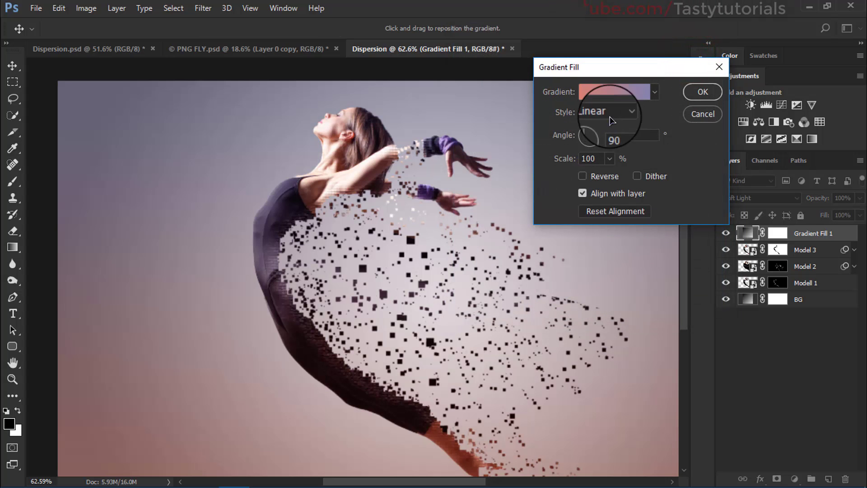
# Change the gradient fill's style to Radial, leave Reverse off, and accept the fill settings.
pyautogui.click(611, 118)
pyautogui.click(601, 133)
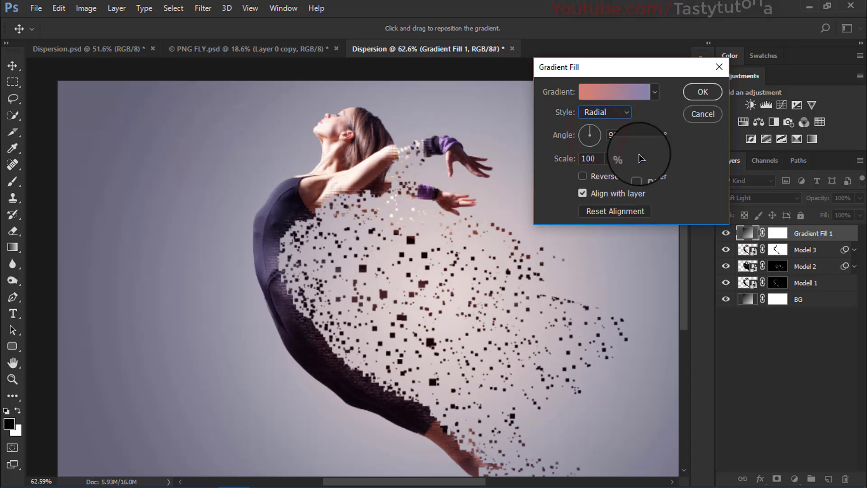
pyautogui.click(602, 177)
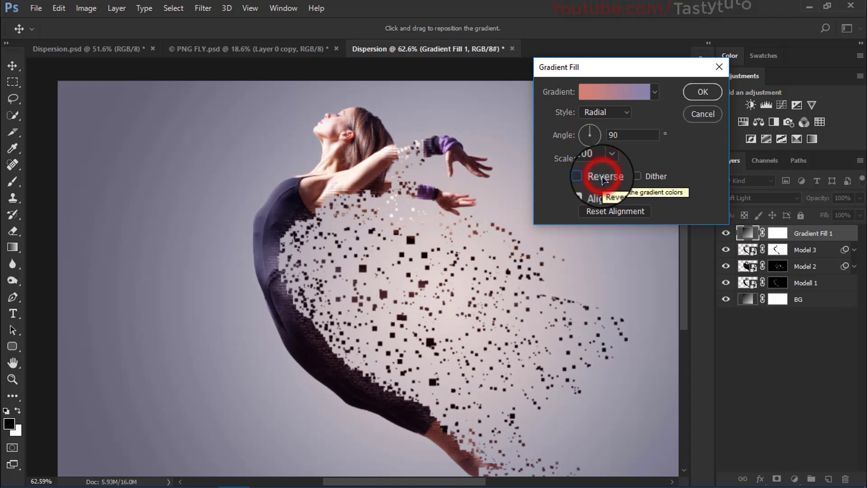
pyautogui.click(696, 98)
pyautogui.press('b')
pyautogui.scroll(-3, 420, 212)
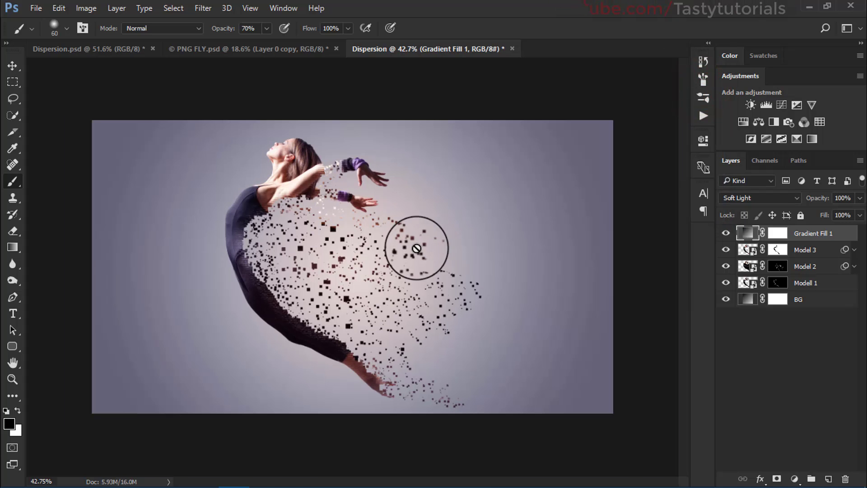